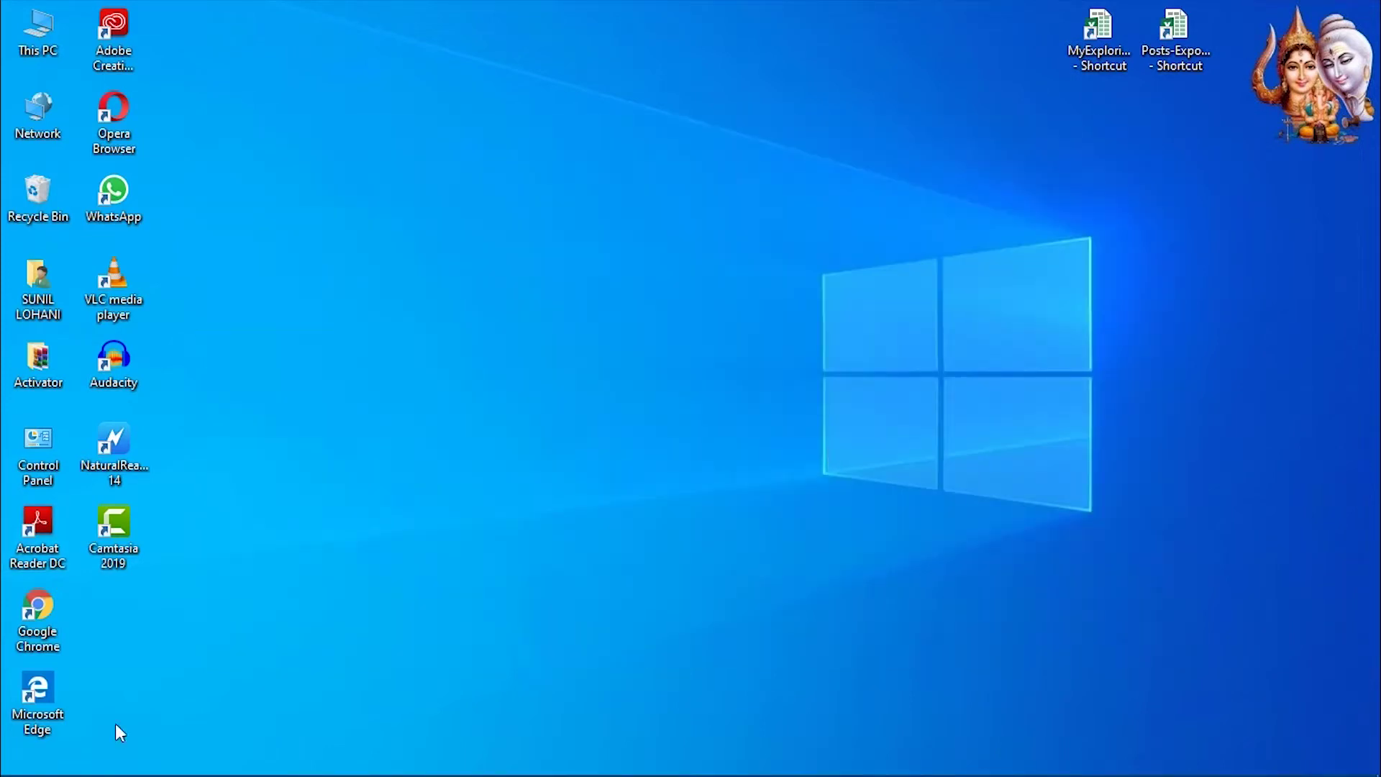
# Disable Spotify in Task Manager's Startup apps list
pyautogui.rightClick(17, 767)
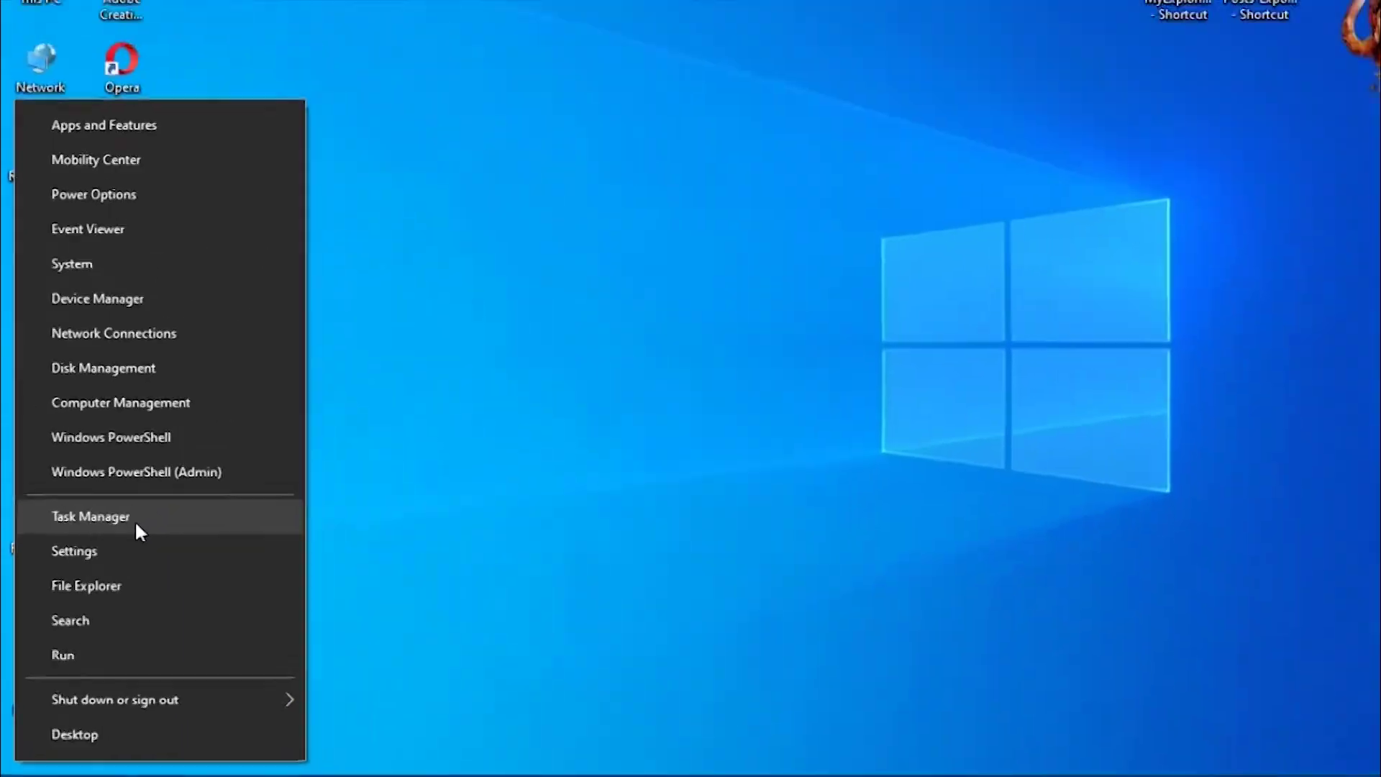
pyautogui.click(356, 232)
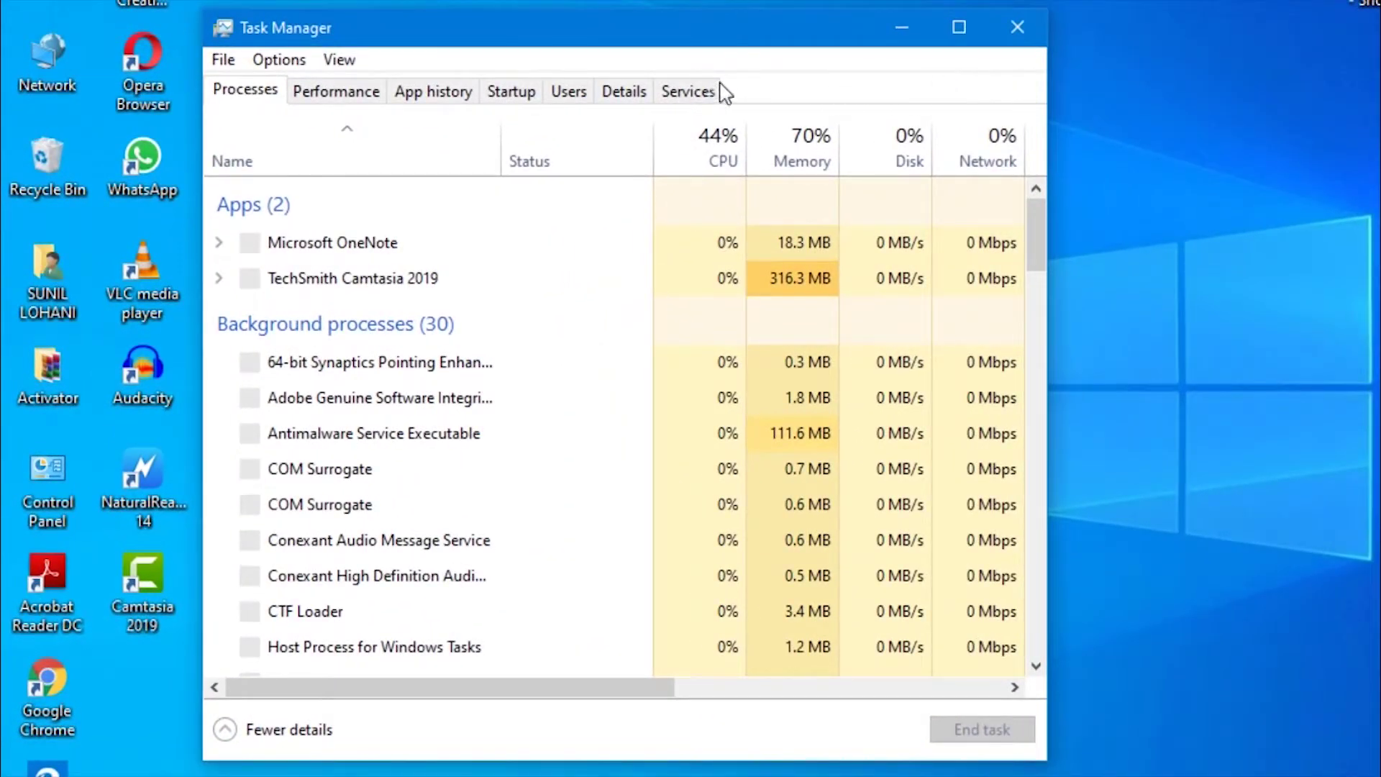
pyautogui.click(514, 93)
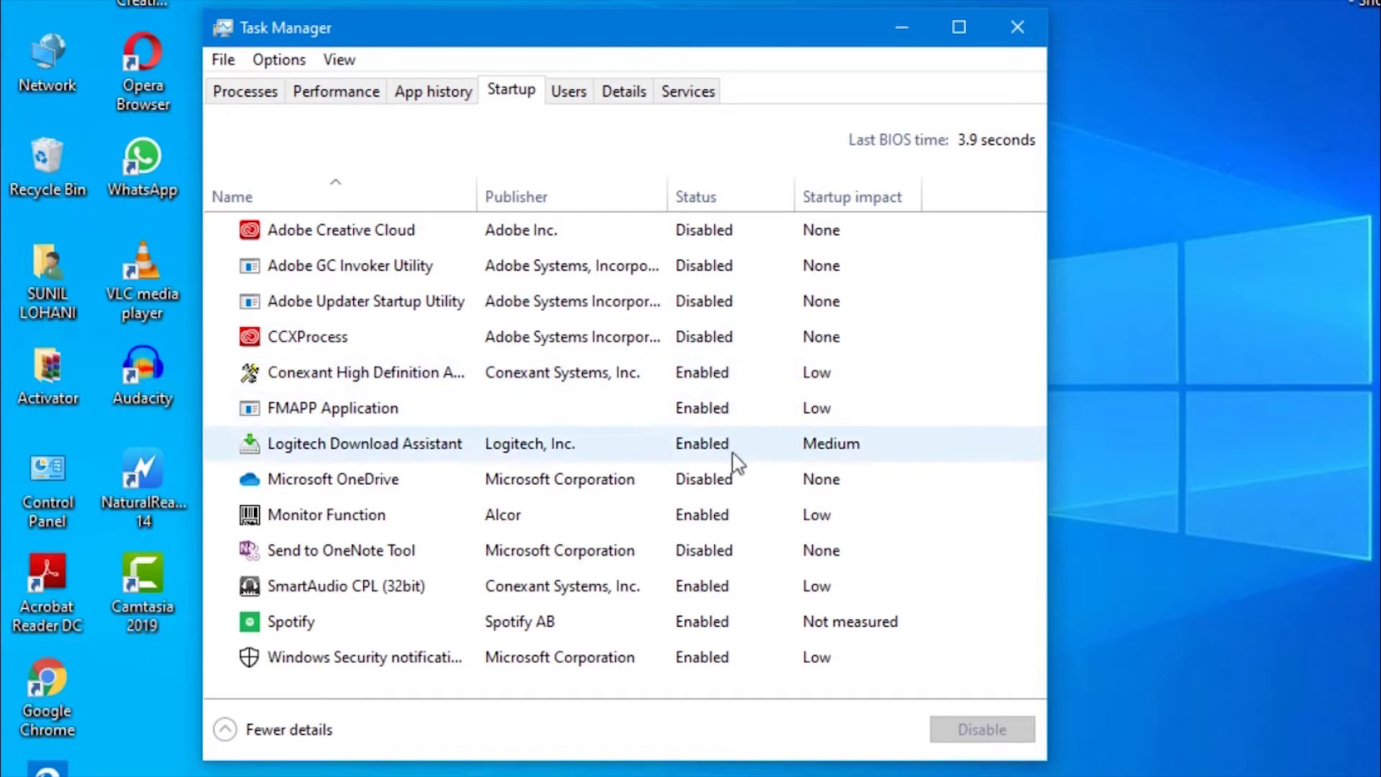
pyautogui.click(730, 631)
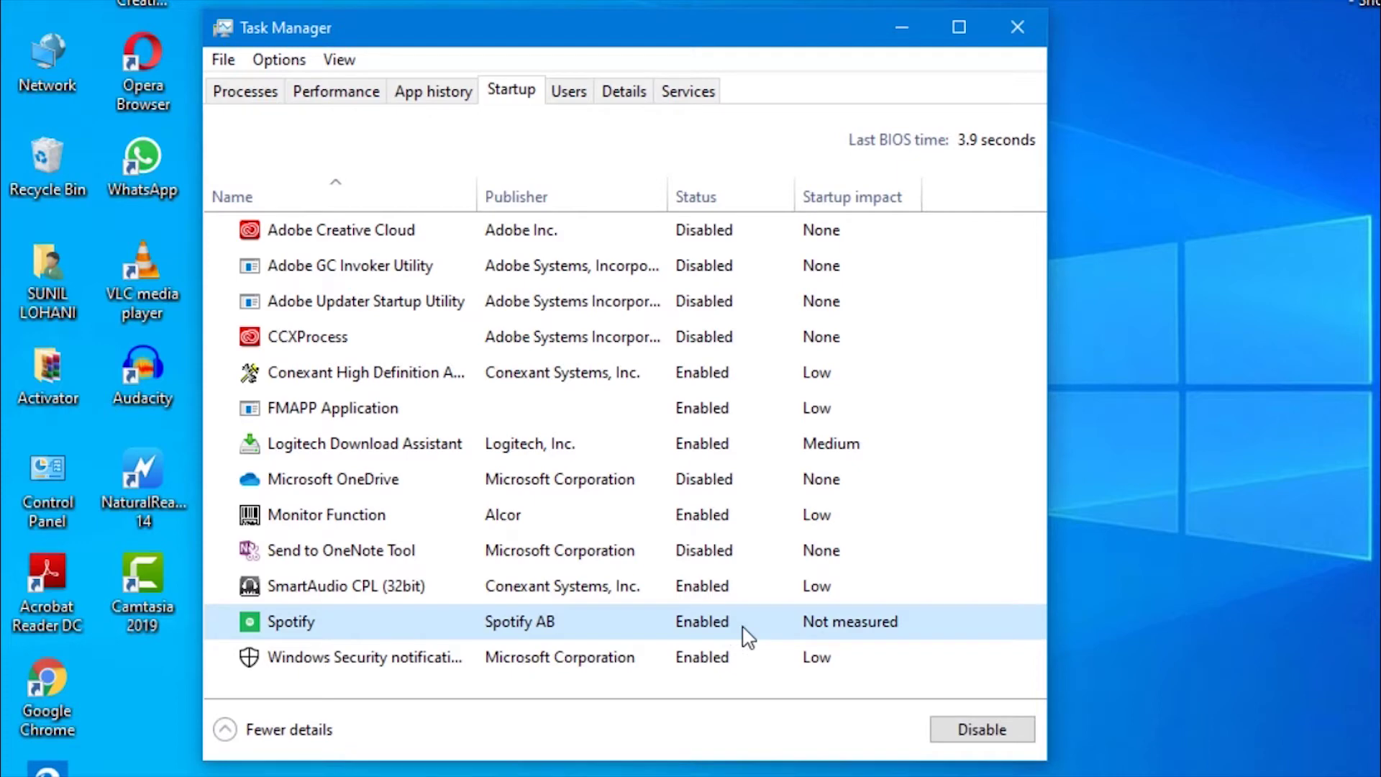
pyautogui.click(996, 741)
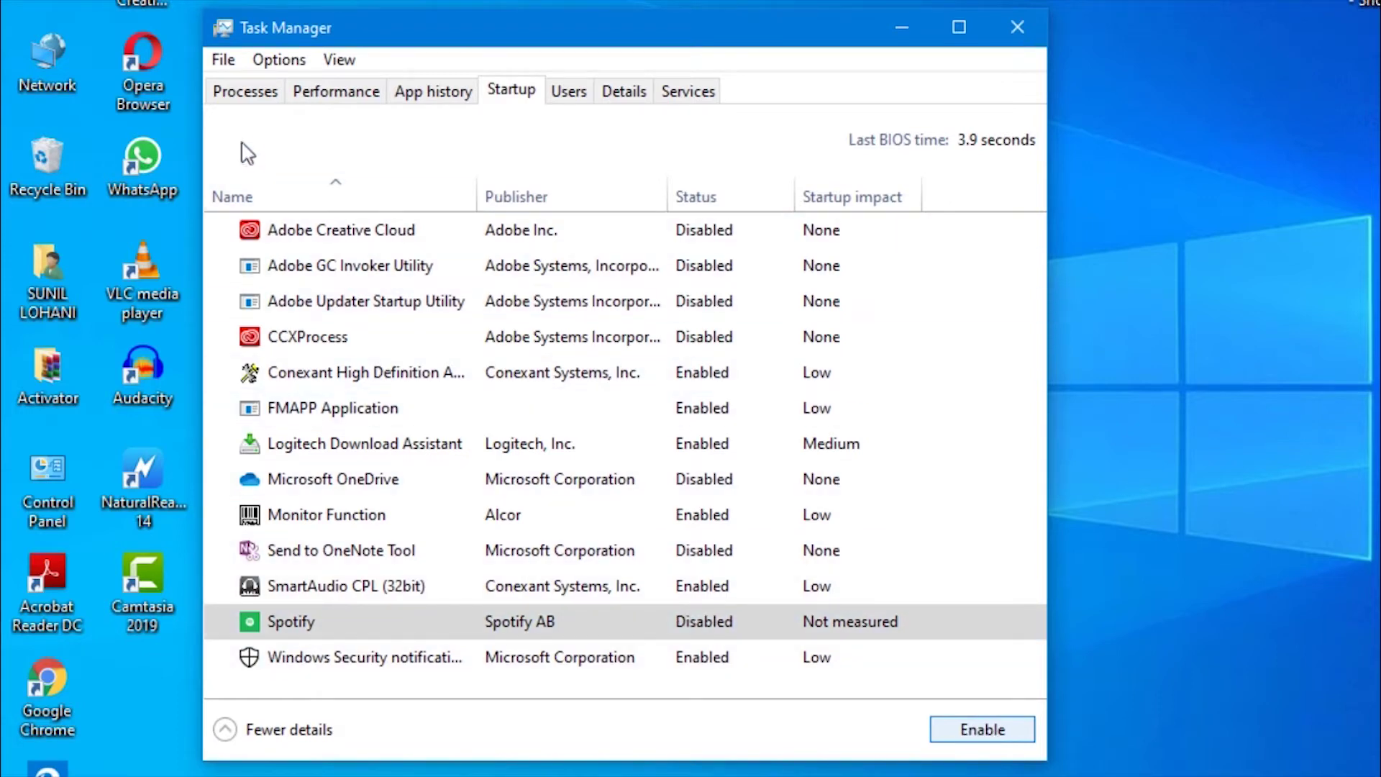
# End the Send to OneNote Tool and Microsoft OneNote processes on the Processes tab
pyautogui.click(244, 96)
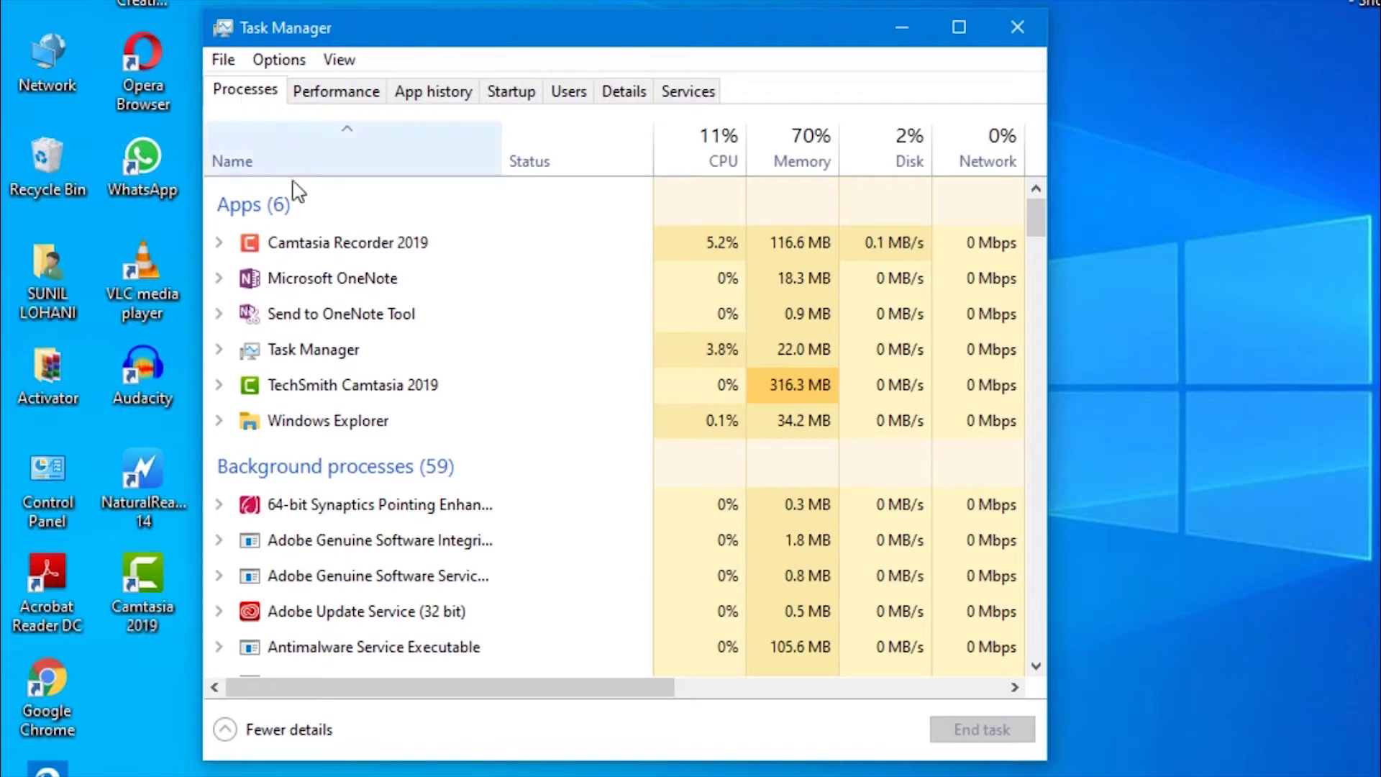
pyautogui.rightClick(335, 317)
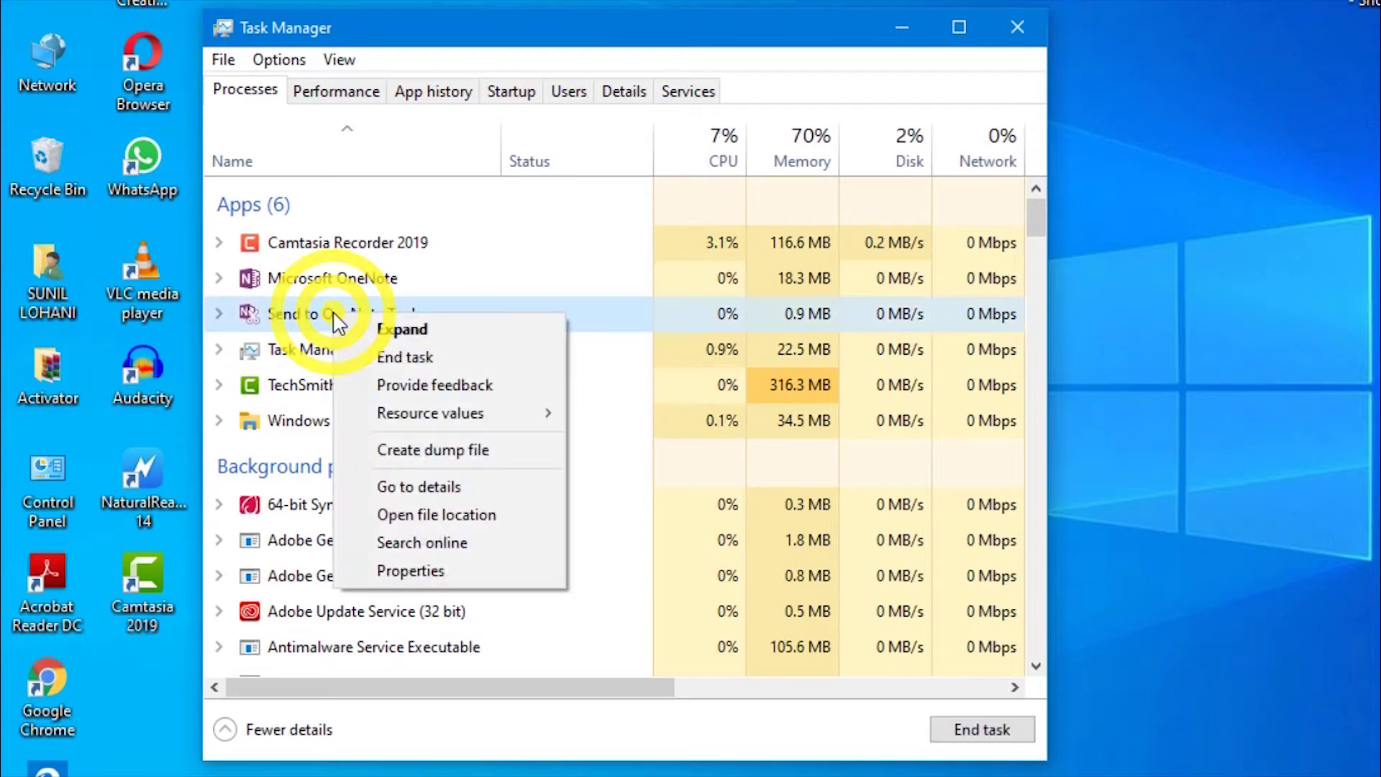
pyautogui.click(410, 358)
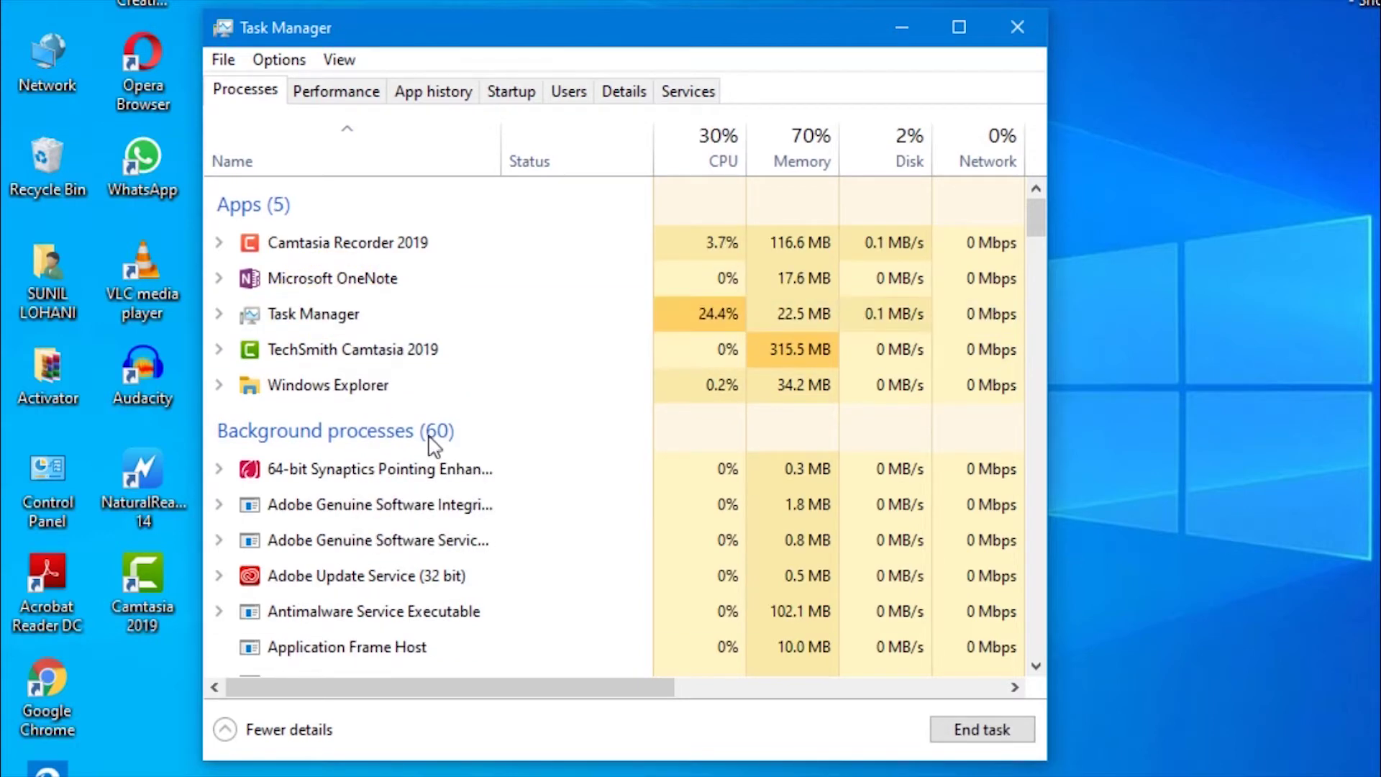
pyautogui.rightClick(364, 291)
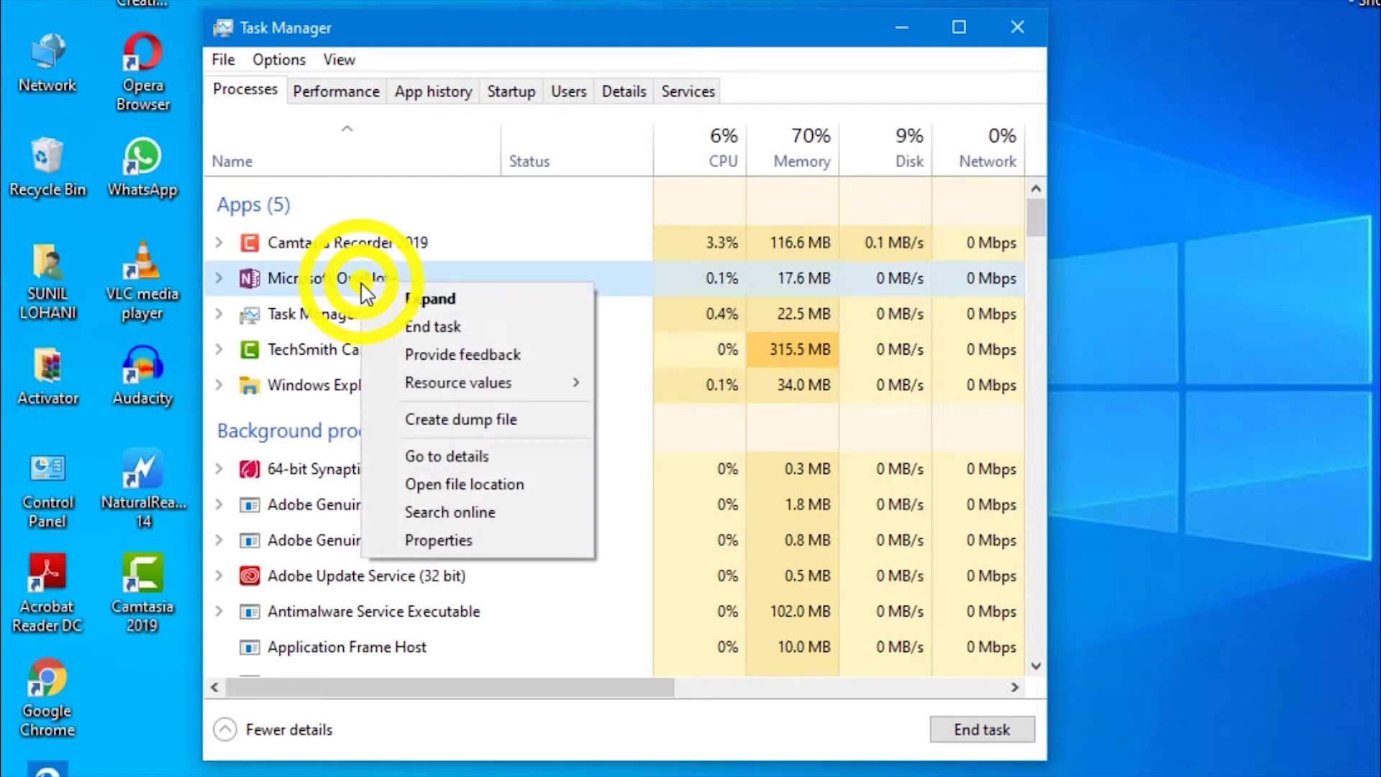
pyautogui.click(459, 326)
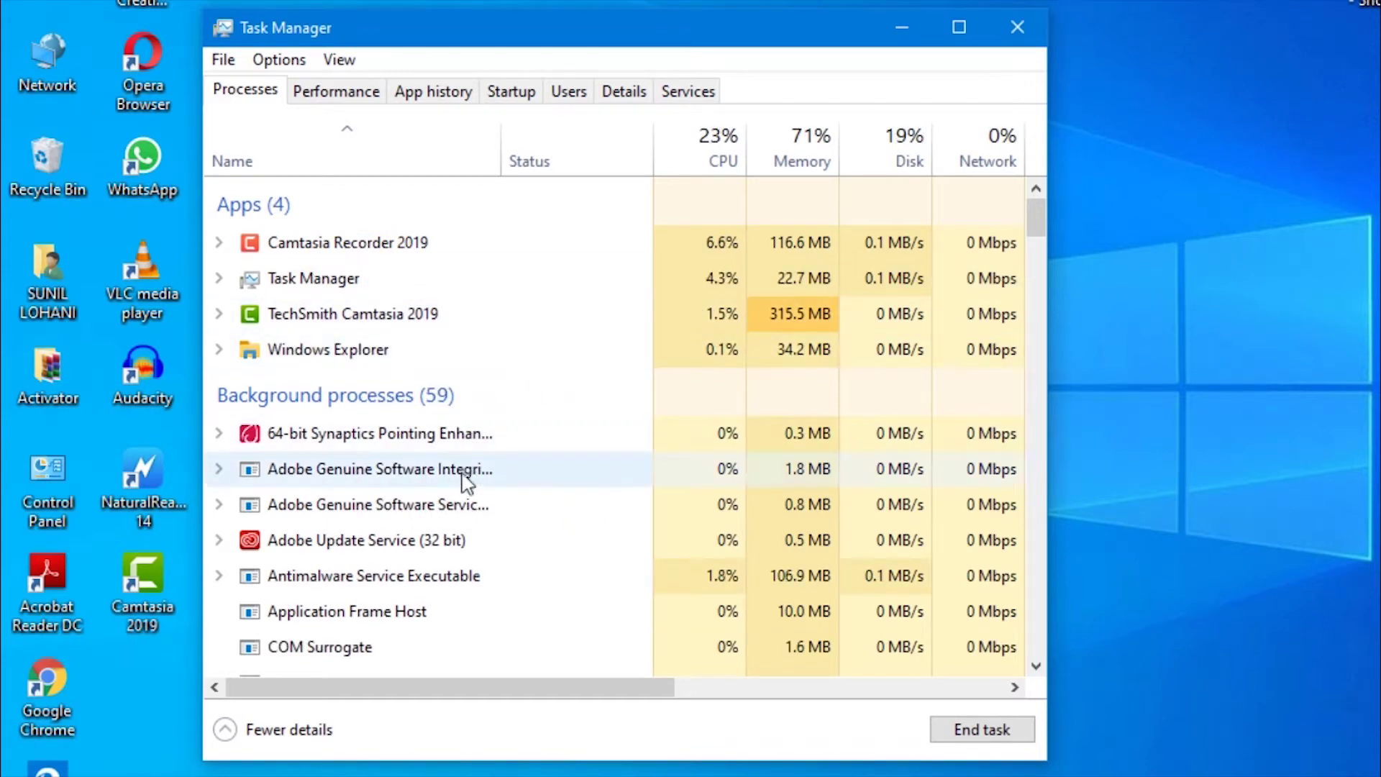
pyautogui.scroll(-1, 454, 515)
pyautogui.scroll(-5, 455, 515)
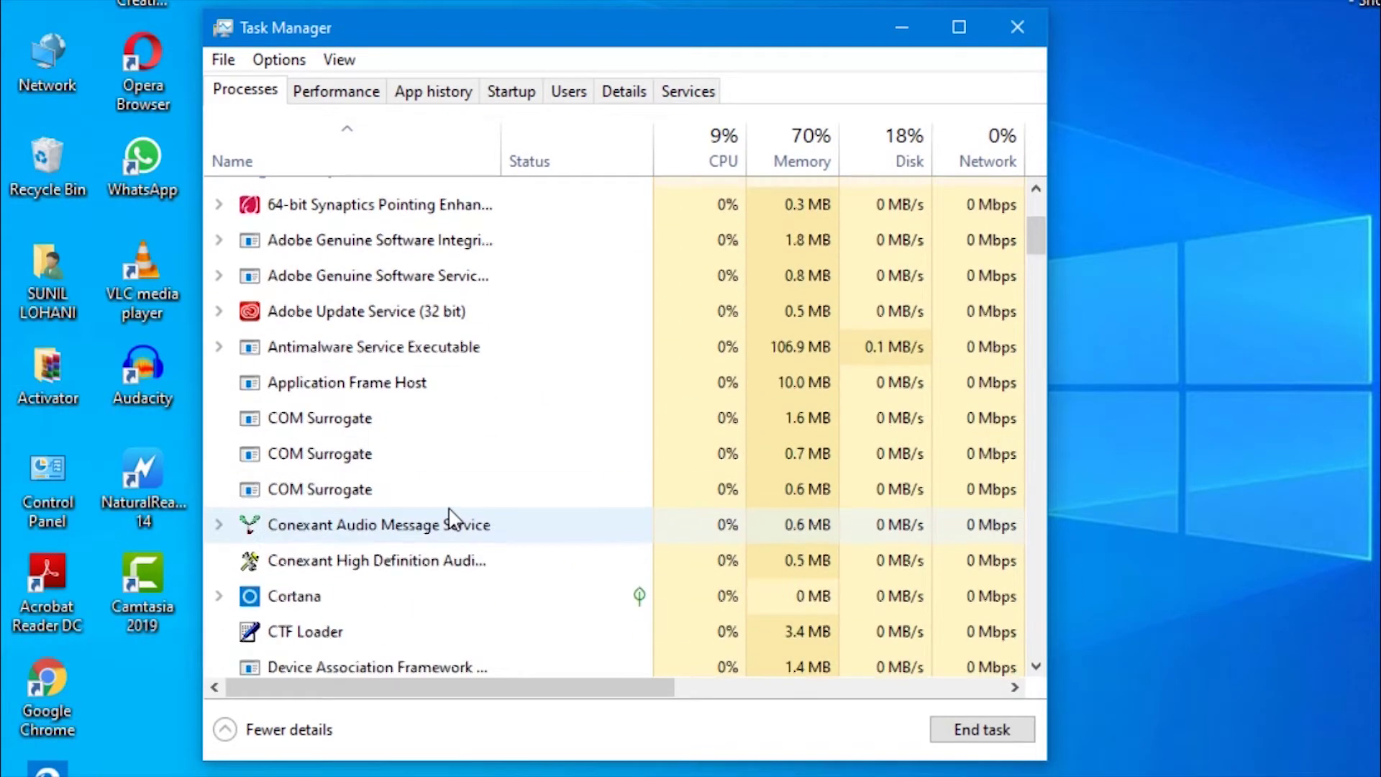
pyautogui.scroll(-6, 454, 515)
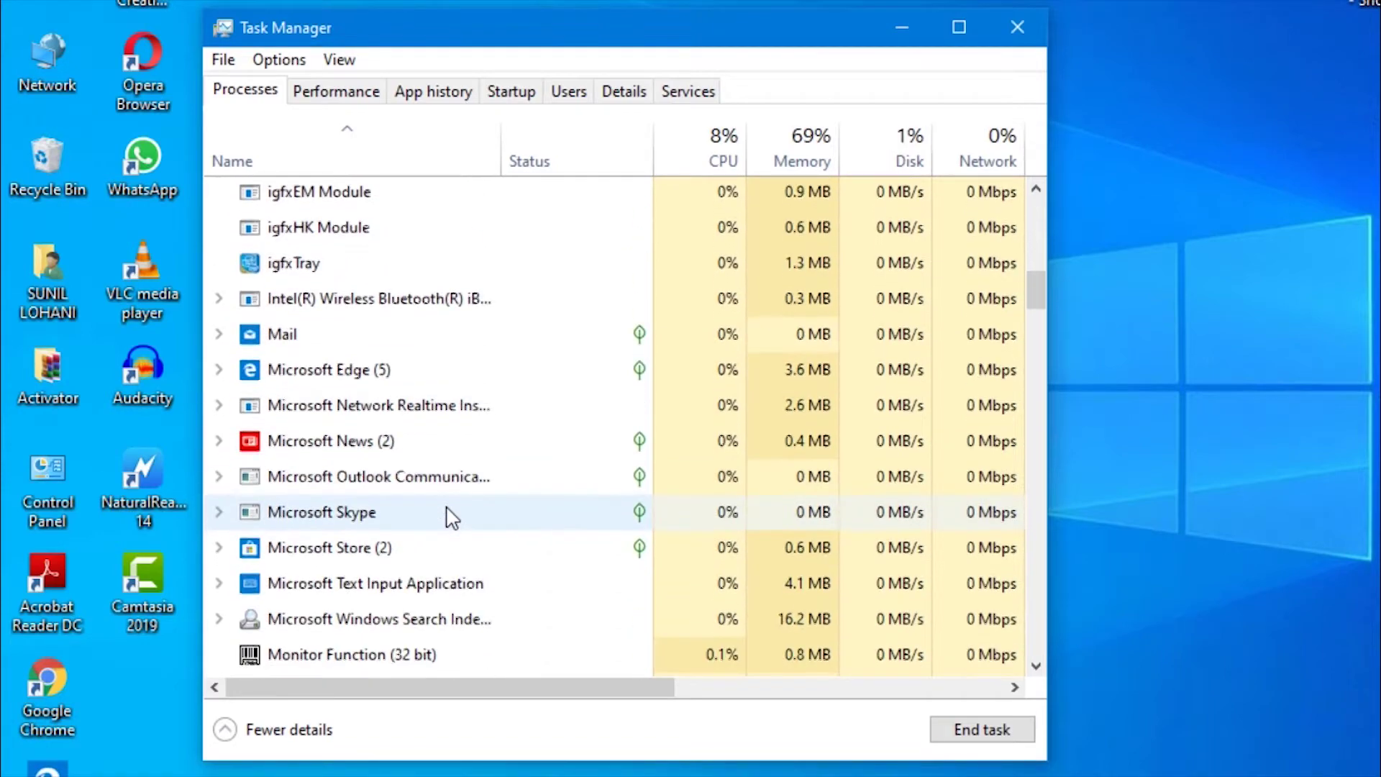
pyautogui.scroll(1, 452, 517)
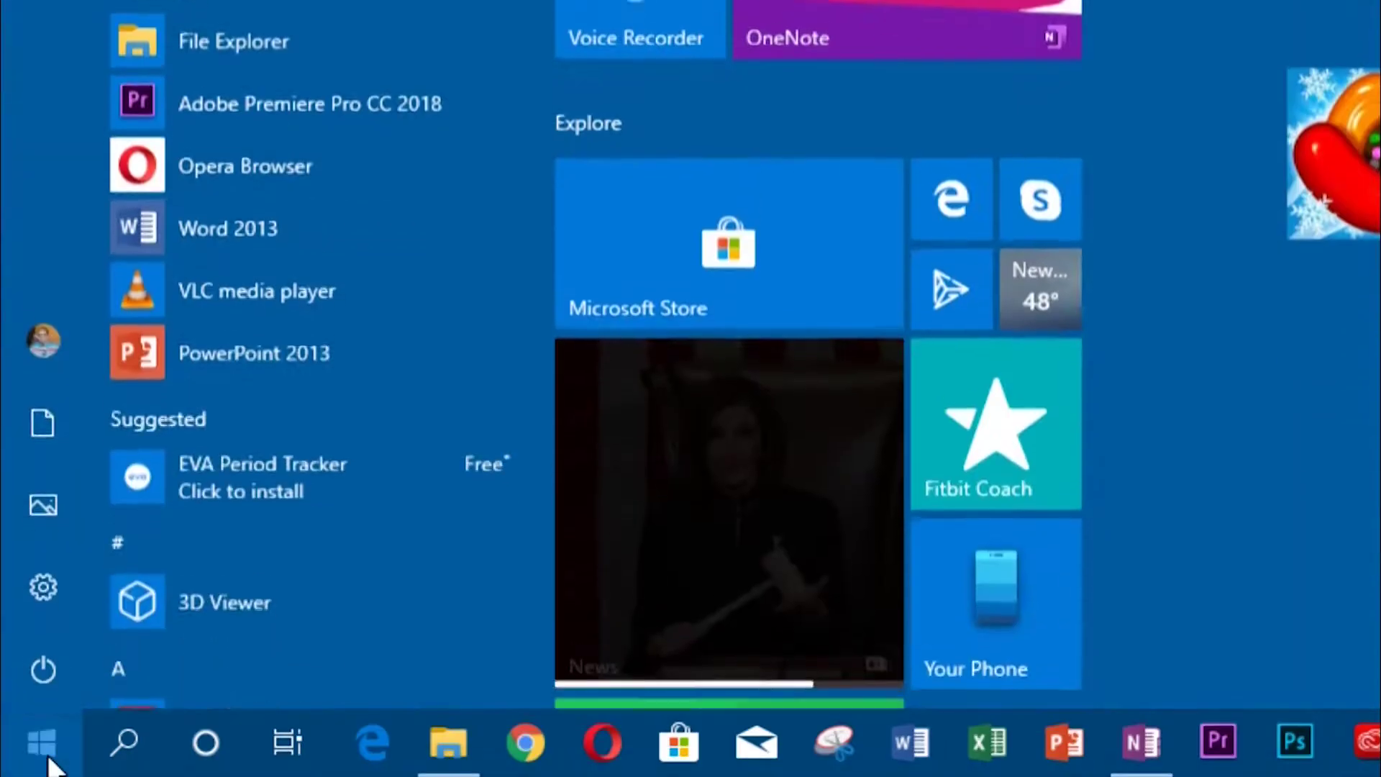
# Launch Defragment and Optimize Drives from the Start menu's Windows Administrative Tools folder
pyautogui.scroll(-20, 295, 169)
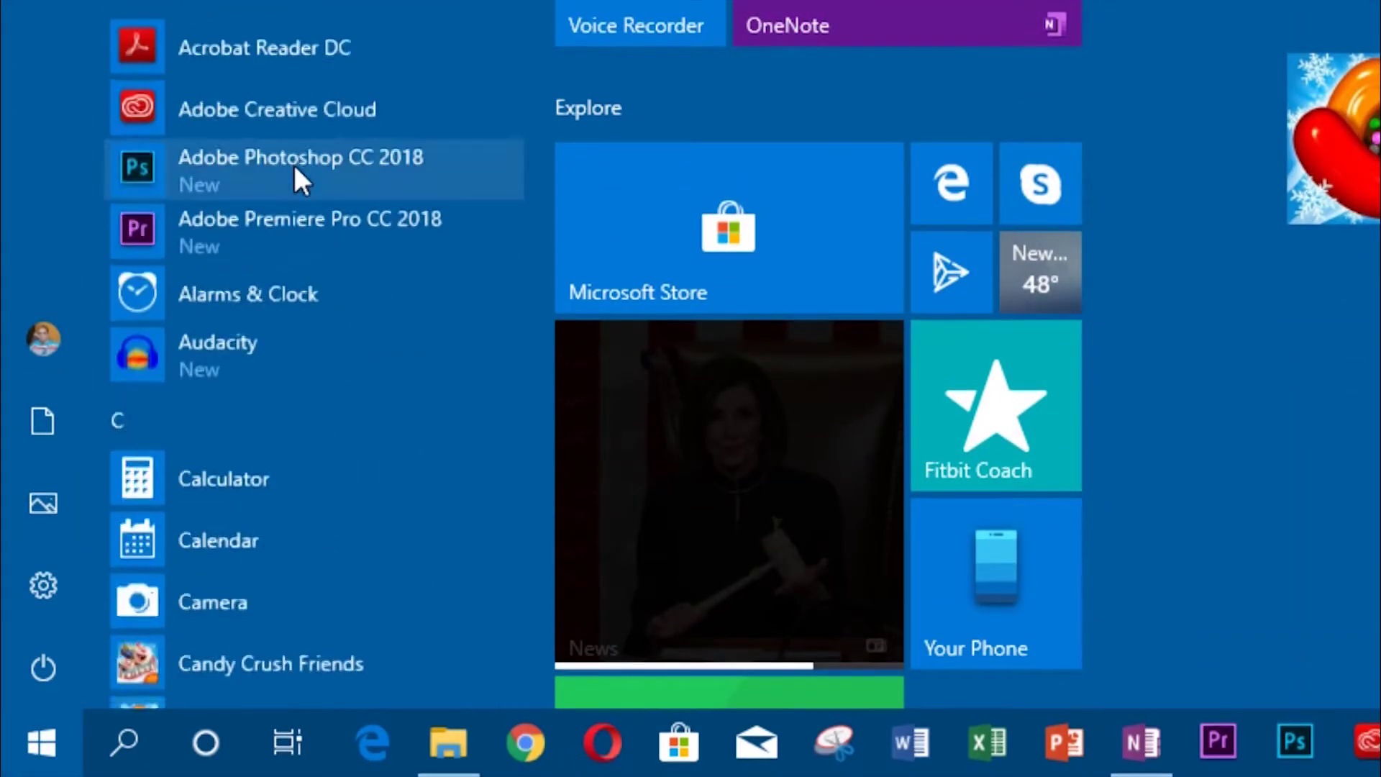
pyautogui.scroll(-12, 295, 169)
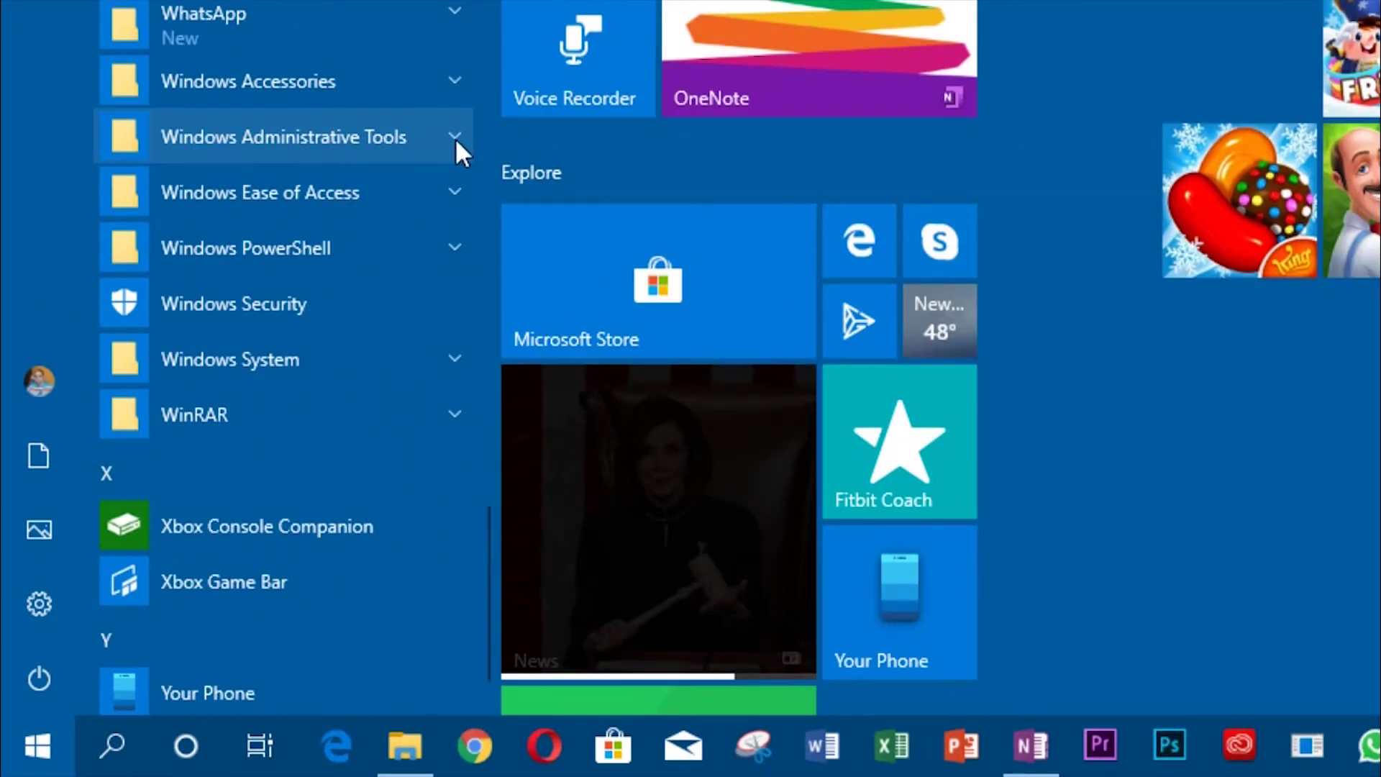
pyautogui.click(455, 138)
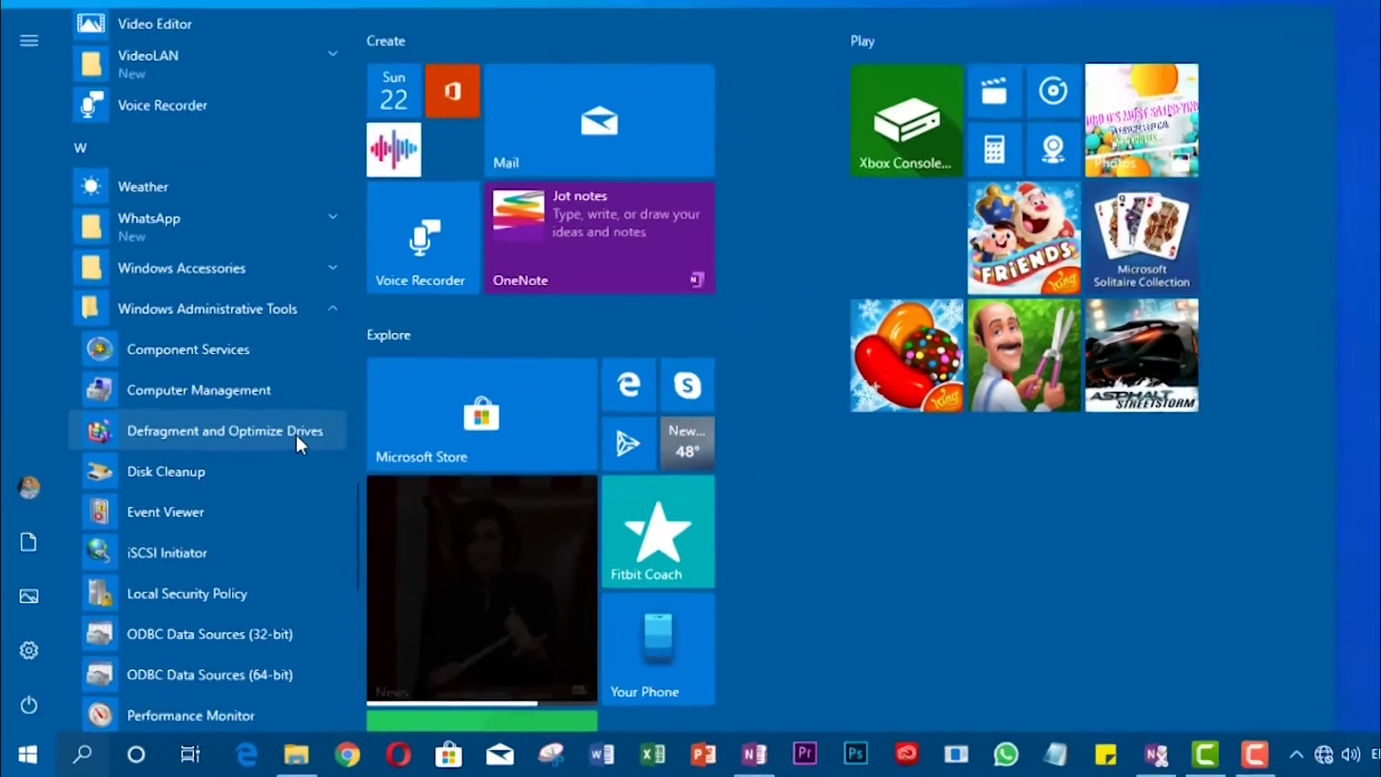
pyautogui.click(404, 308)
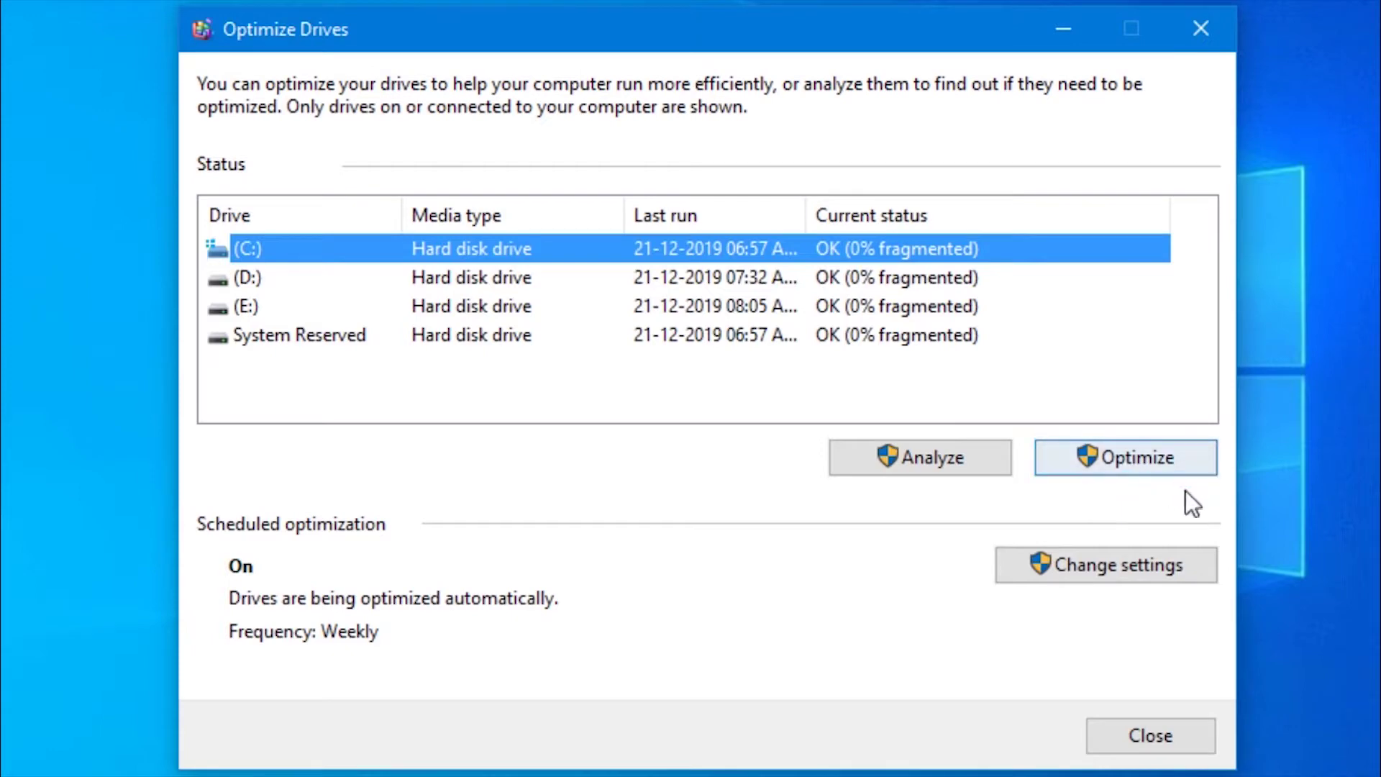
# Optimize drive C: and bring up its scheduled optimization settings
pyautogui.click(1104, 460)
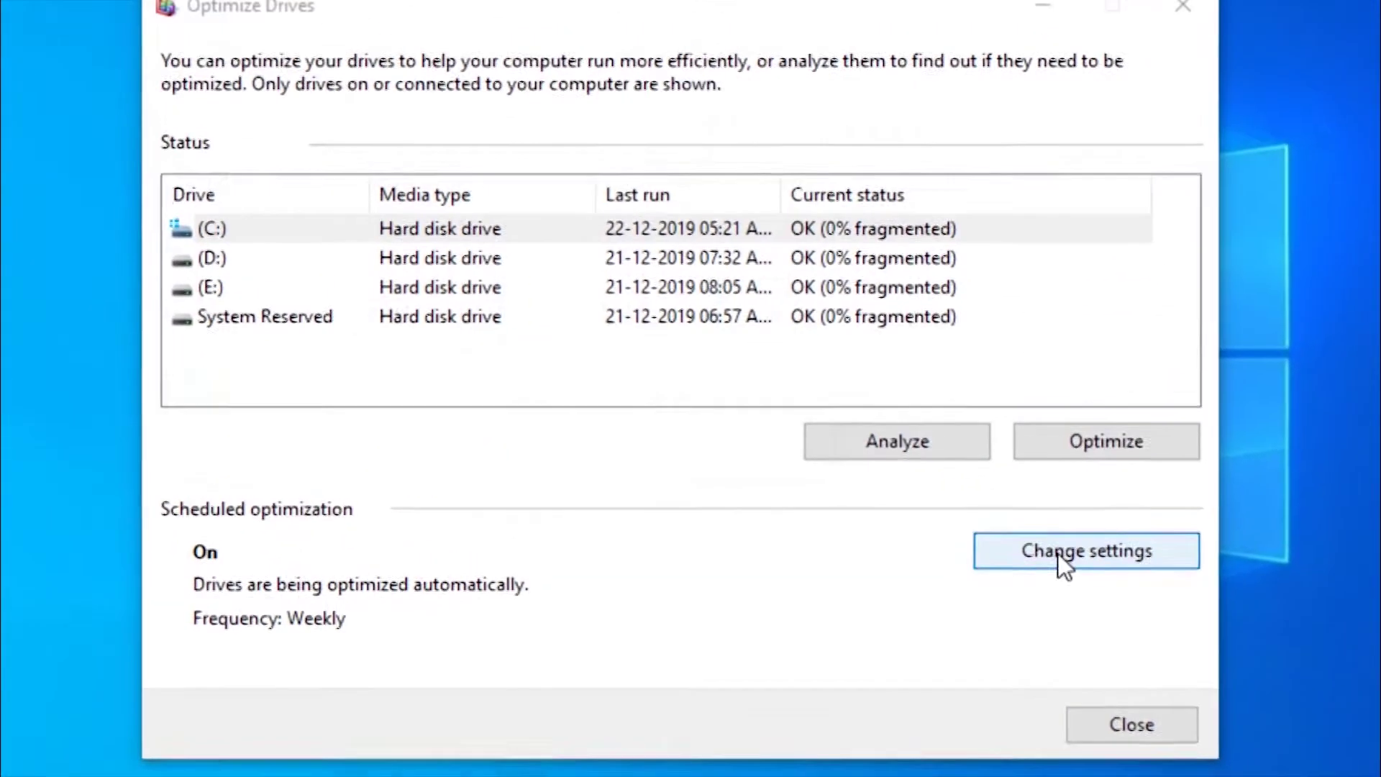
pyautogui.click(1102, 389)
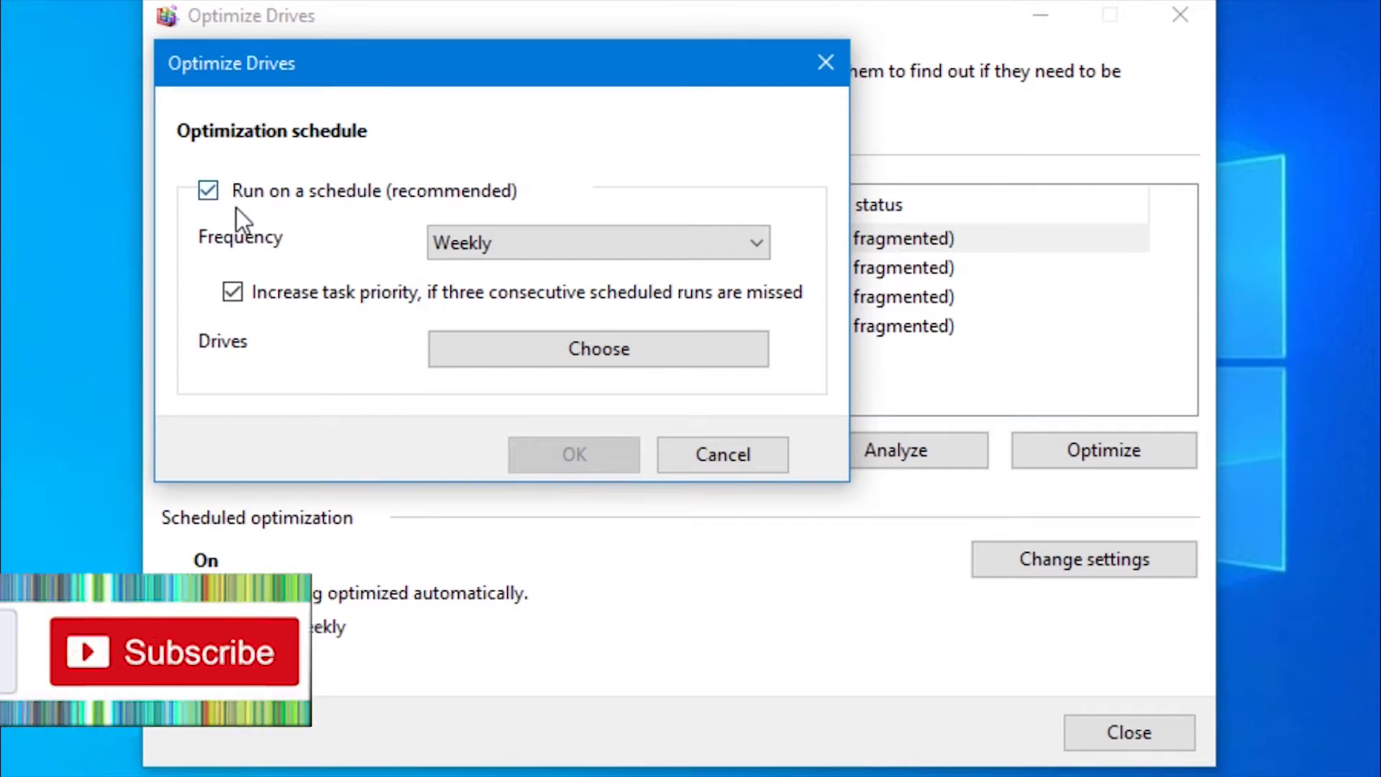
# Keep weekly scheduled optimization with all drives selected, and confirm both dialogs
pyautogui.click(724, 249)
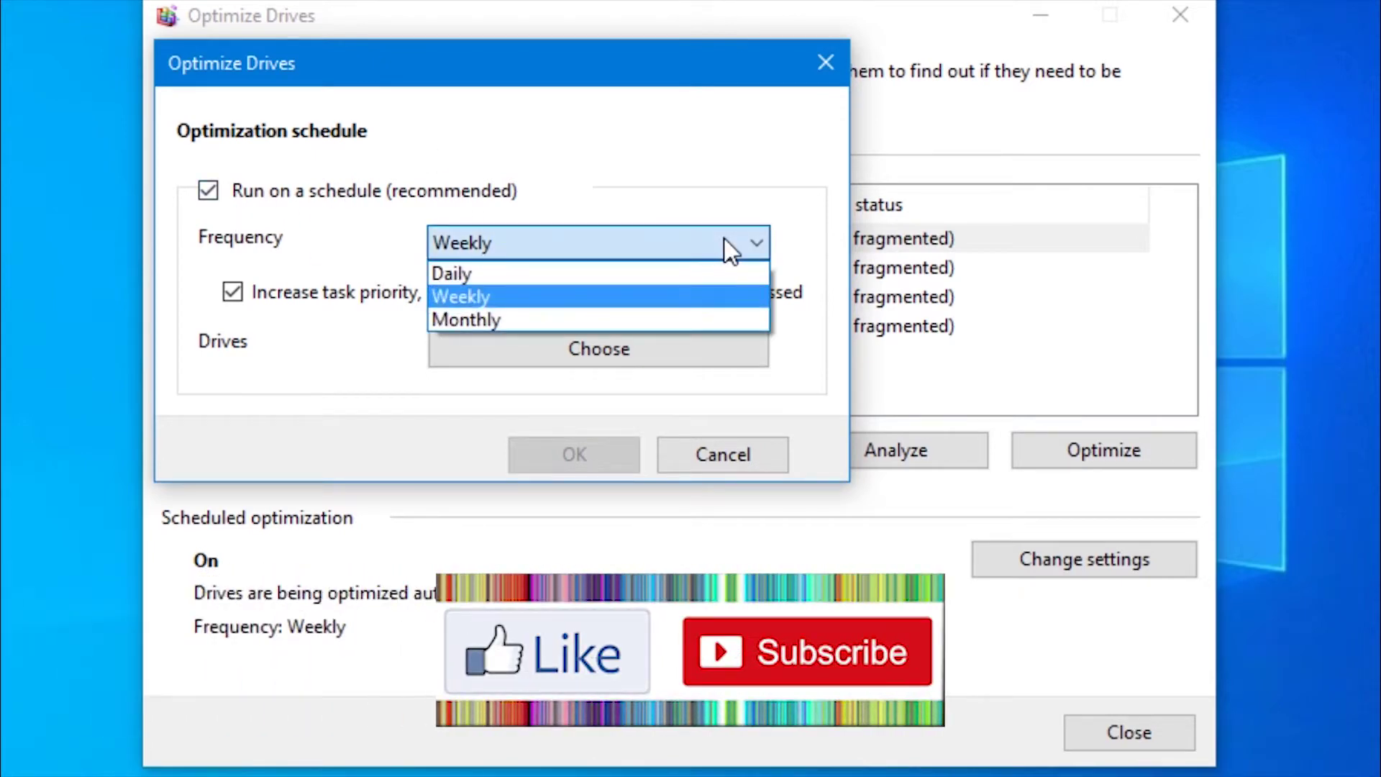
pyautogui.click(677, 287)
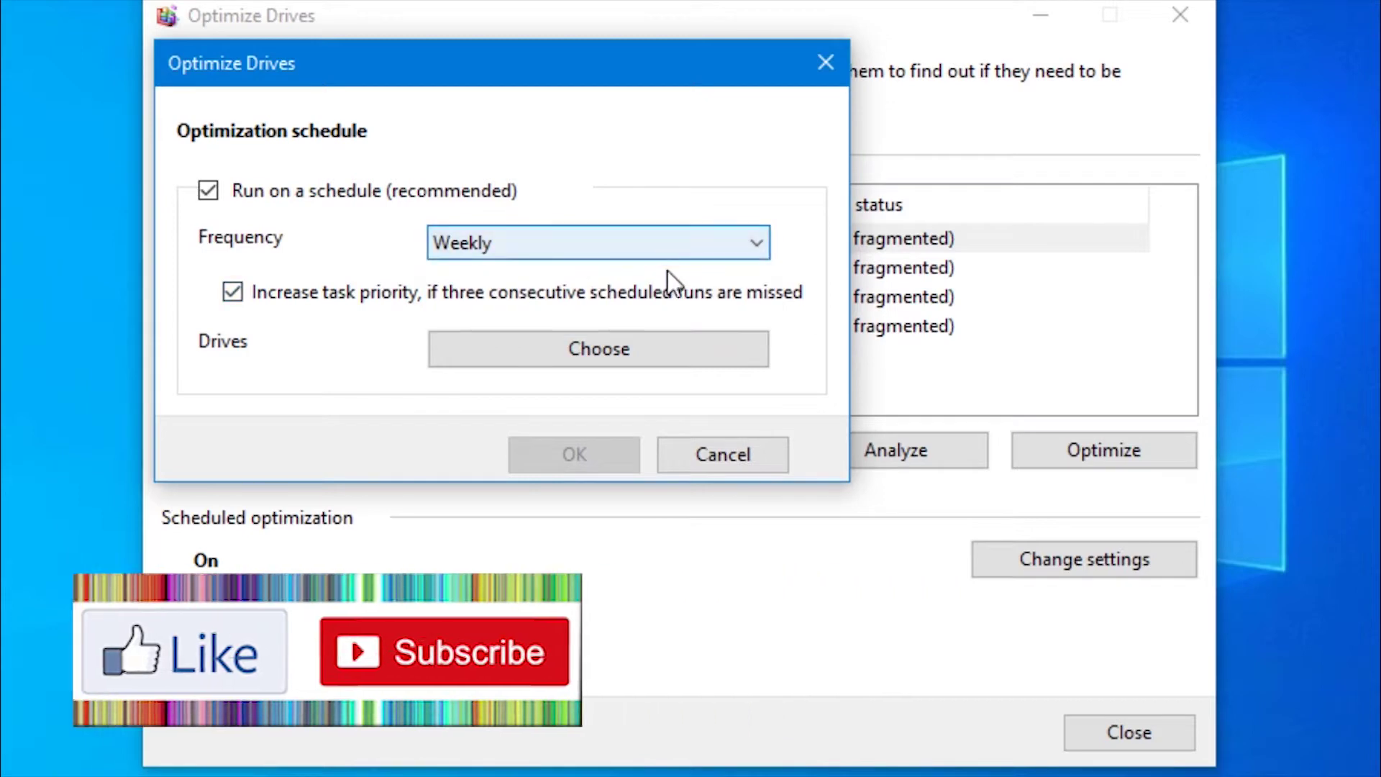
pyautogui.click(675, 352)
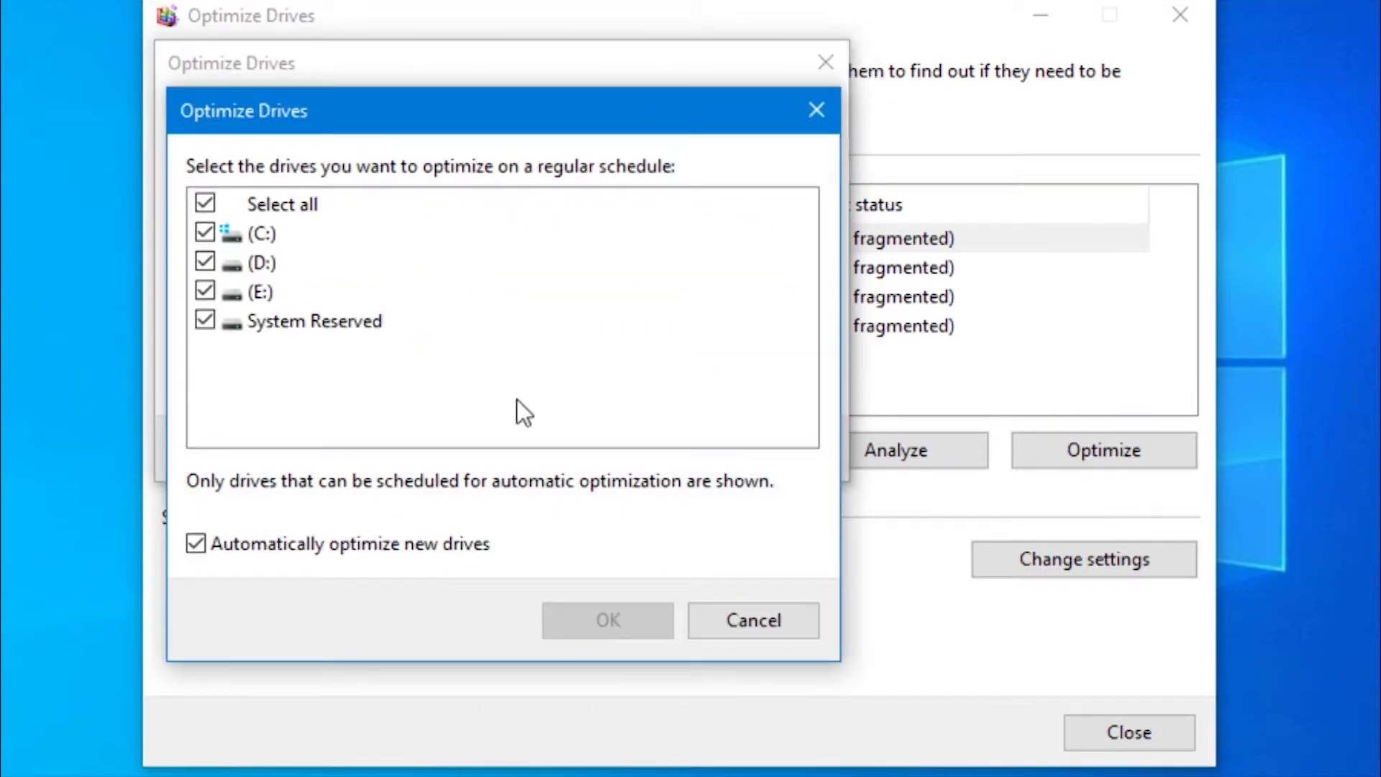
pyautogui.click(206, 210)
pyautogui.click(207, 209)
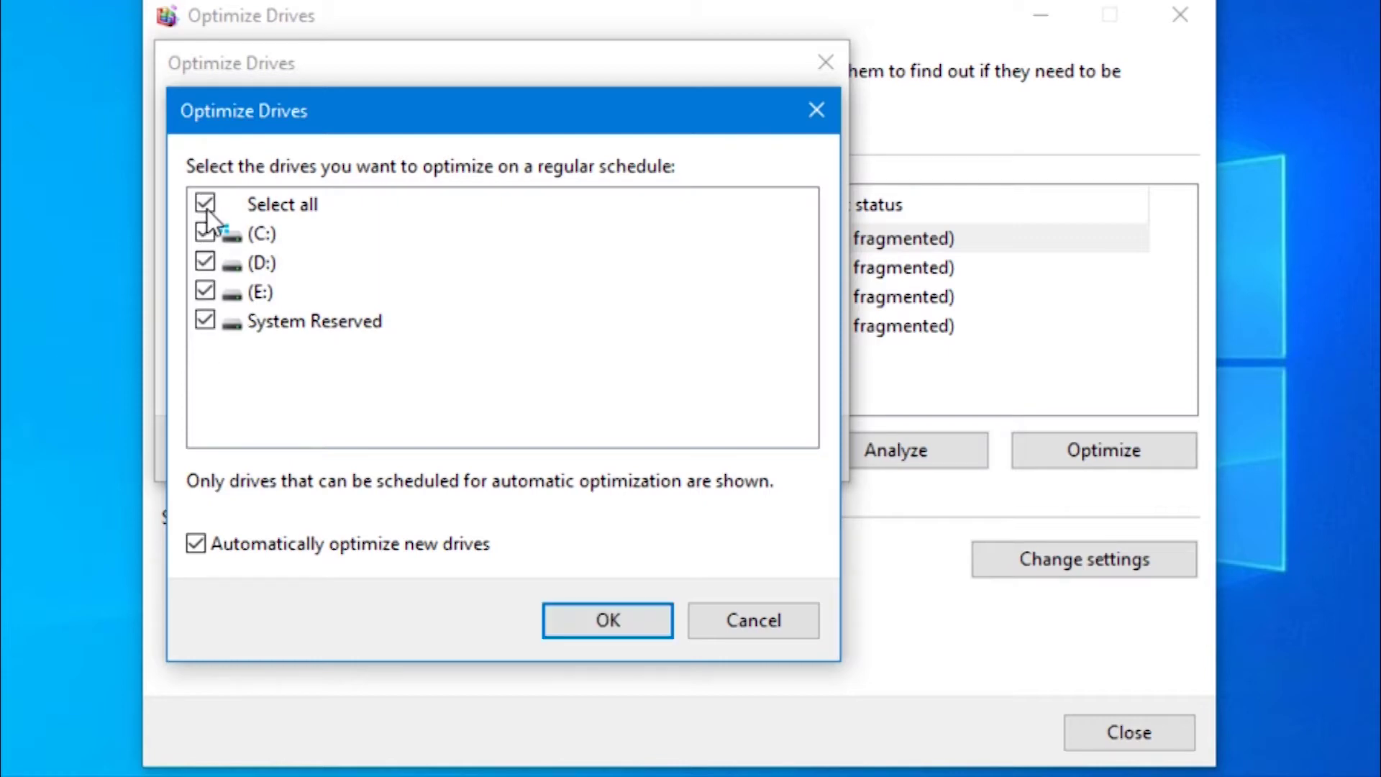
pyautogui.click(593, 624)
pyautogui.click(623, 460)
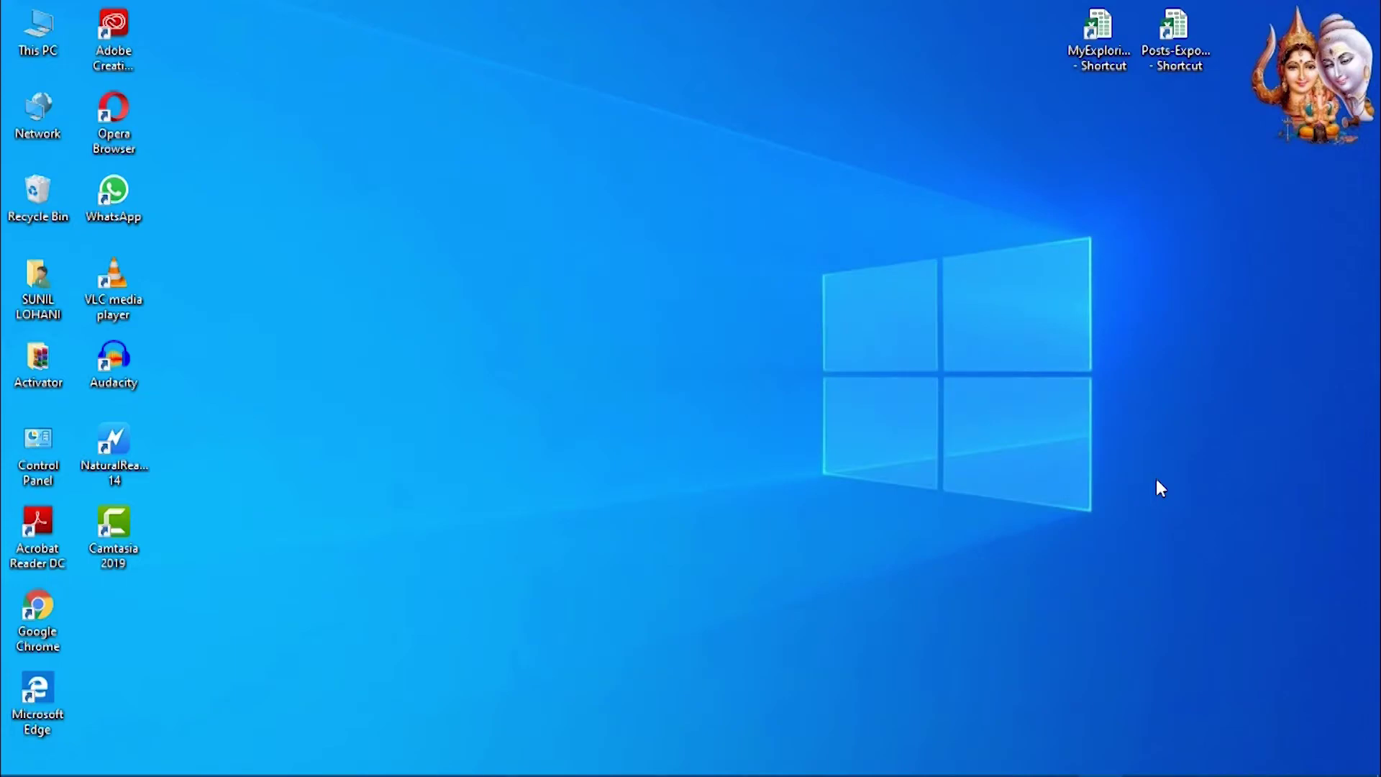
# Bring up the Windows search panel from the taskbar
pyautogui.moveTo(72, 766)
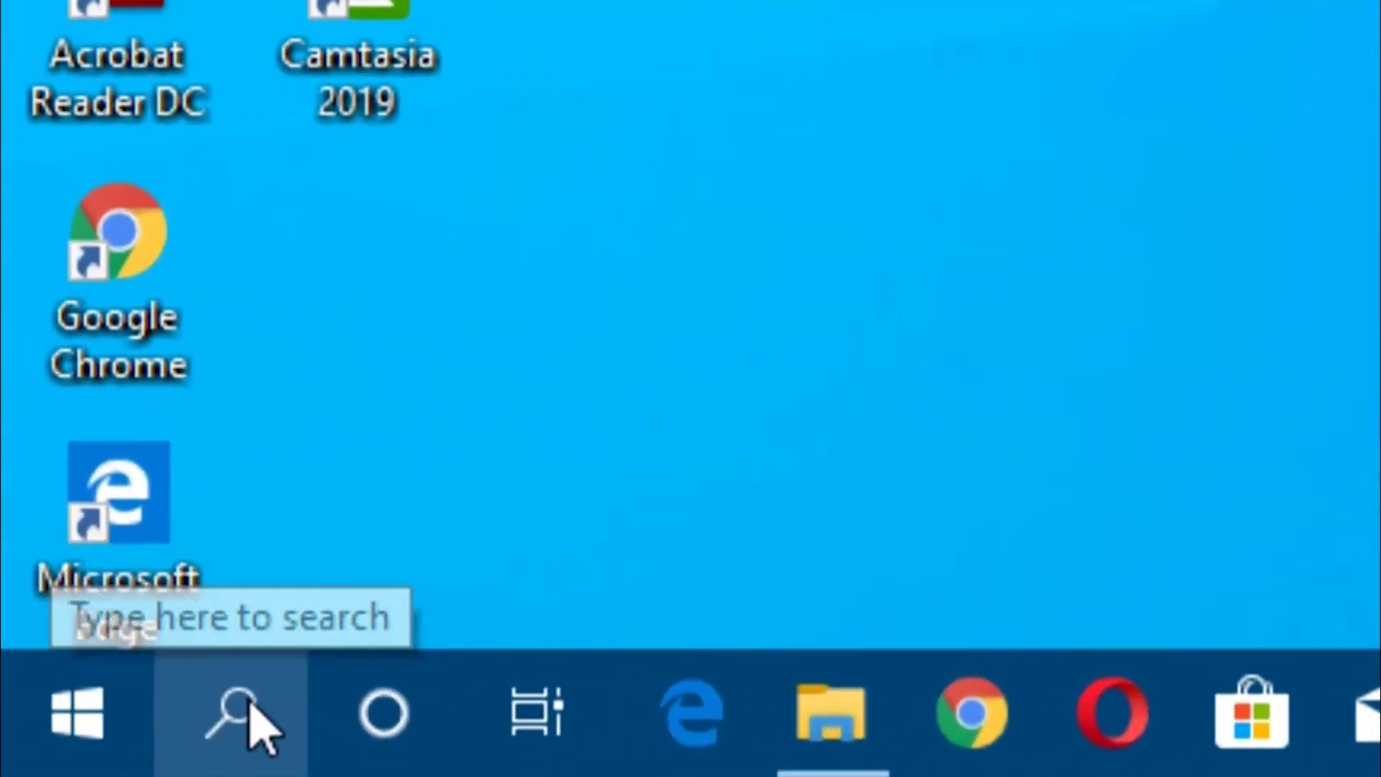
pyautogui.click(255, 728)
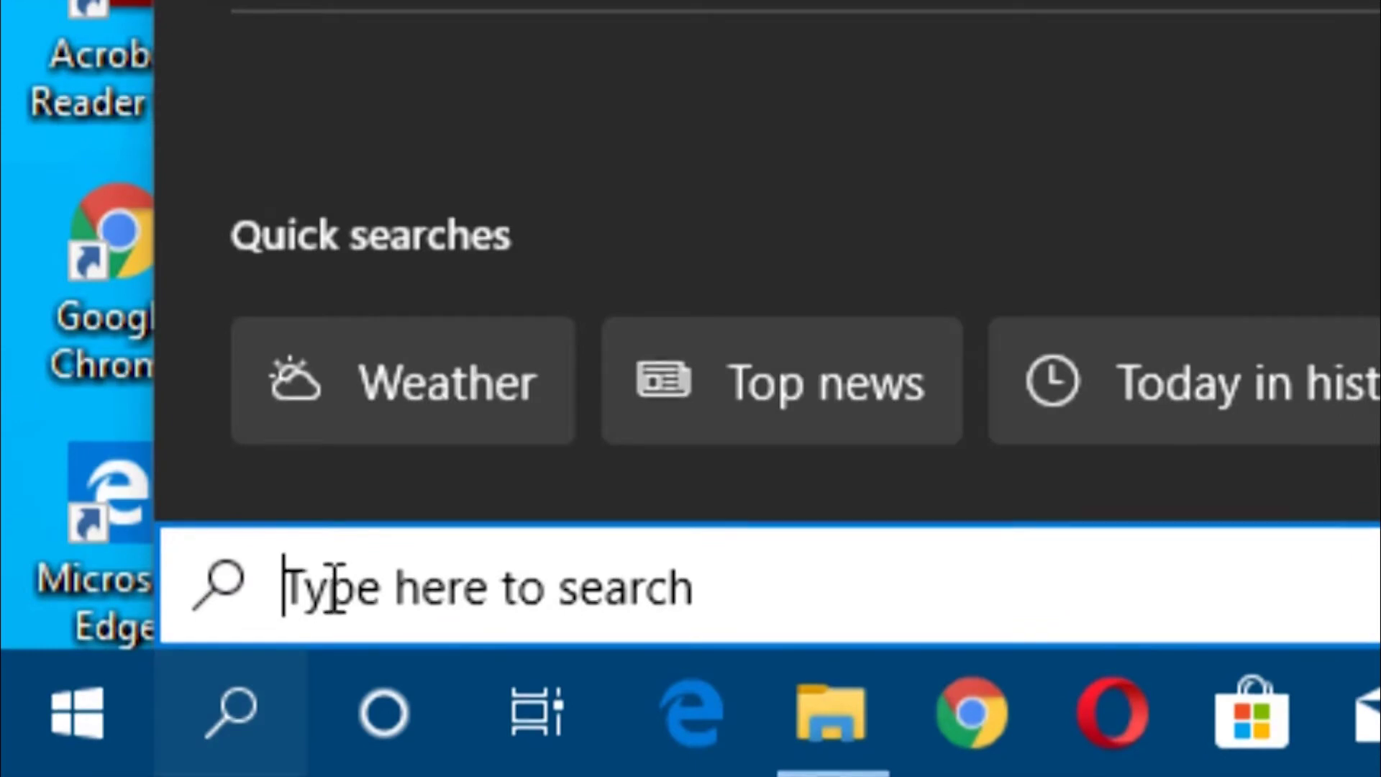
# Open the user's Temp folder by searching %temp%
pyautogui.write('%')
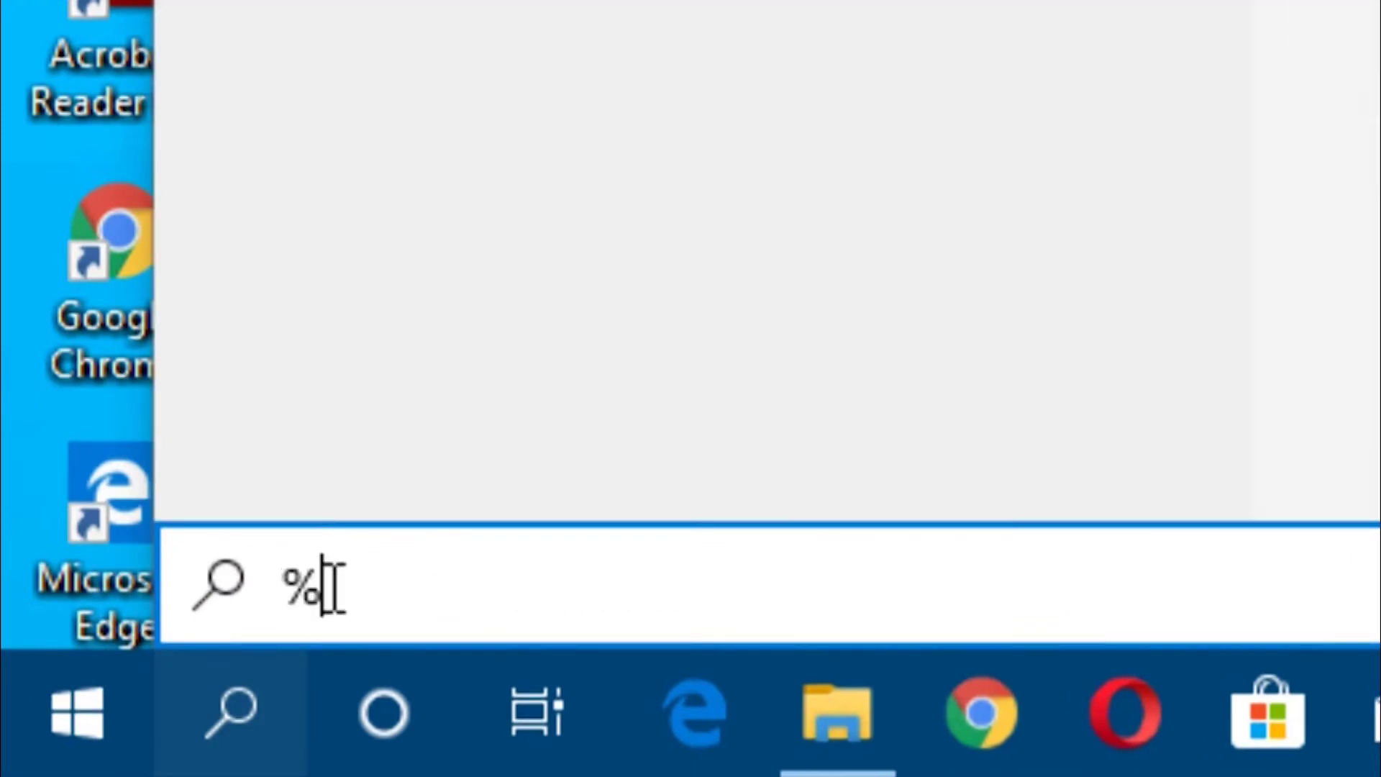
pyautogui.write('temp')
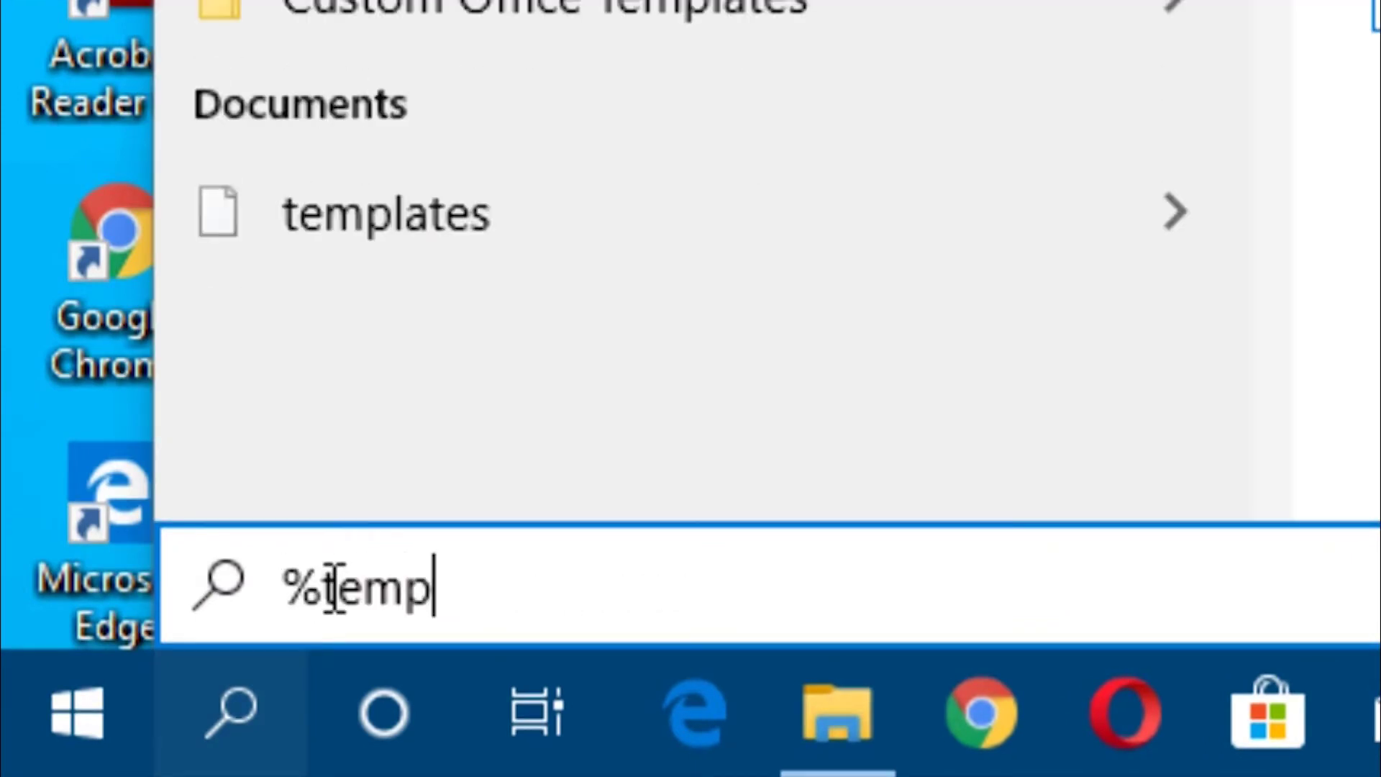
pyautogui.write('%')
pyautogui.press('Return')
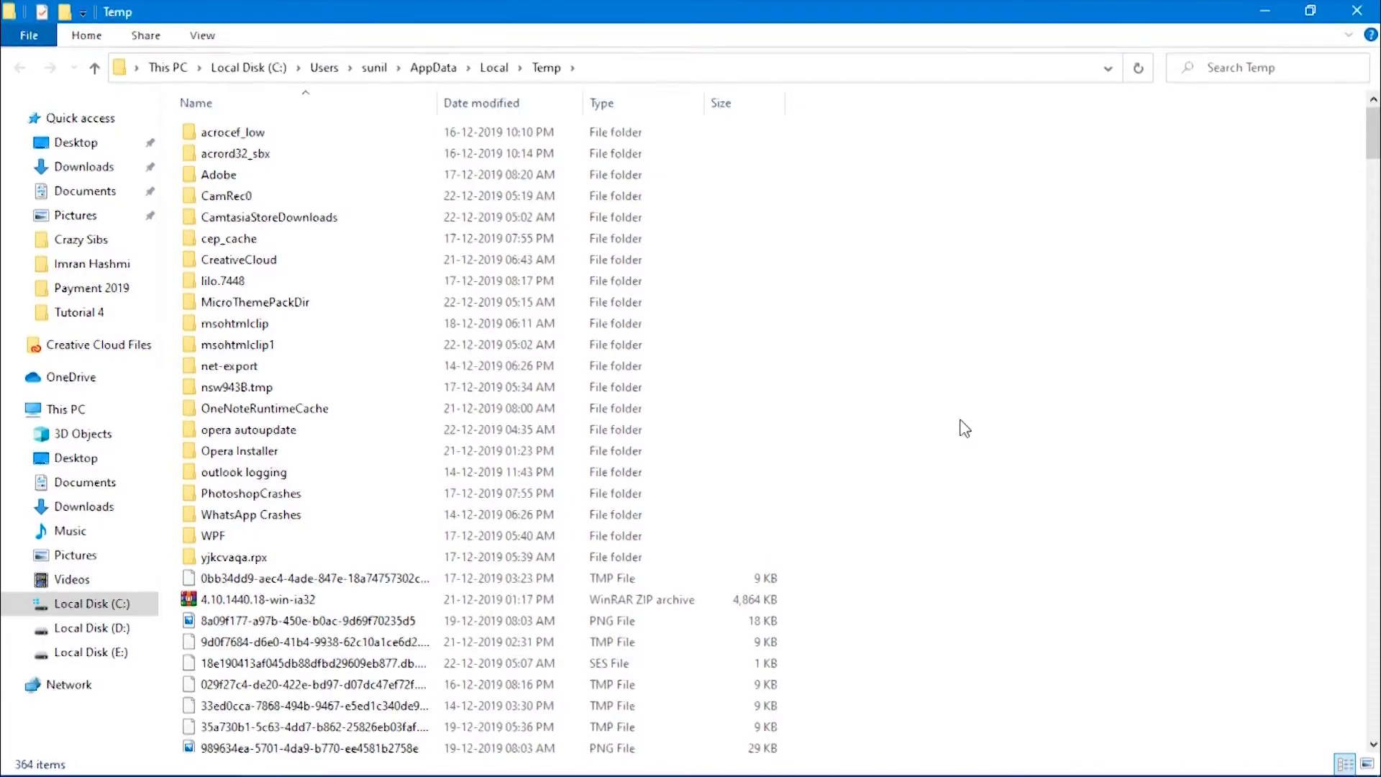
# Delete all Temp items, skipping the in-use folder and granting admin permission
pyautogui.hotkey('ctrl', 'a')
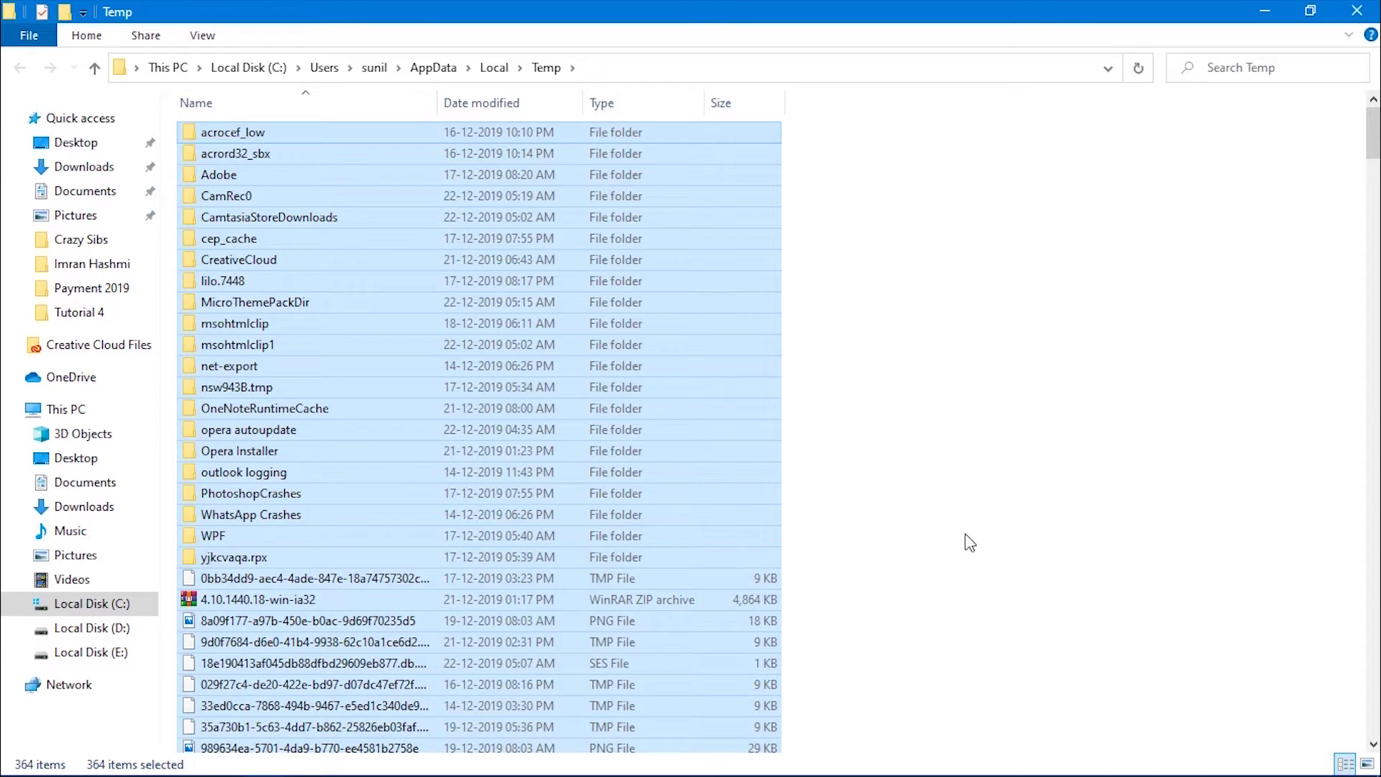
pyautogui.rightClick(665, 292)
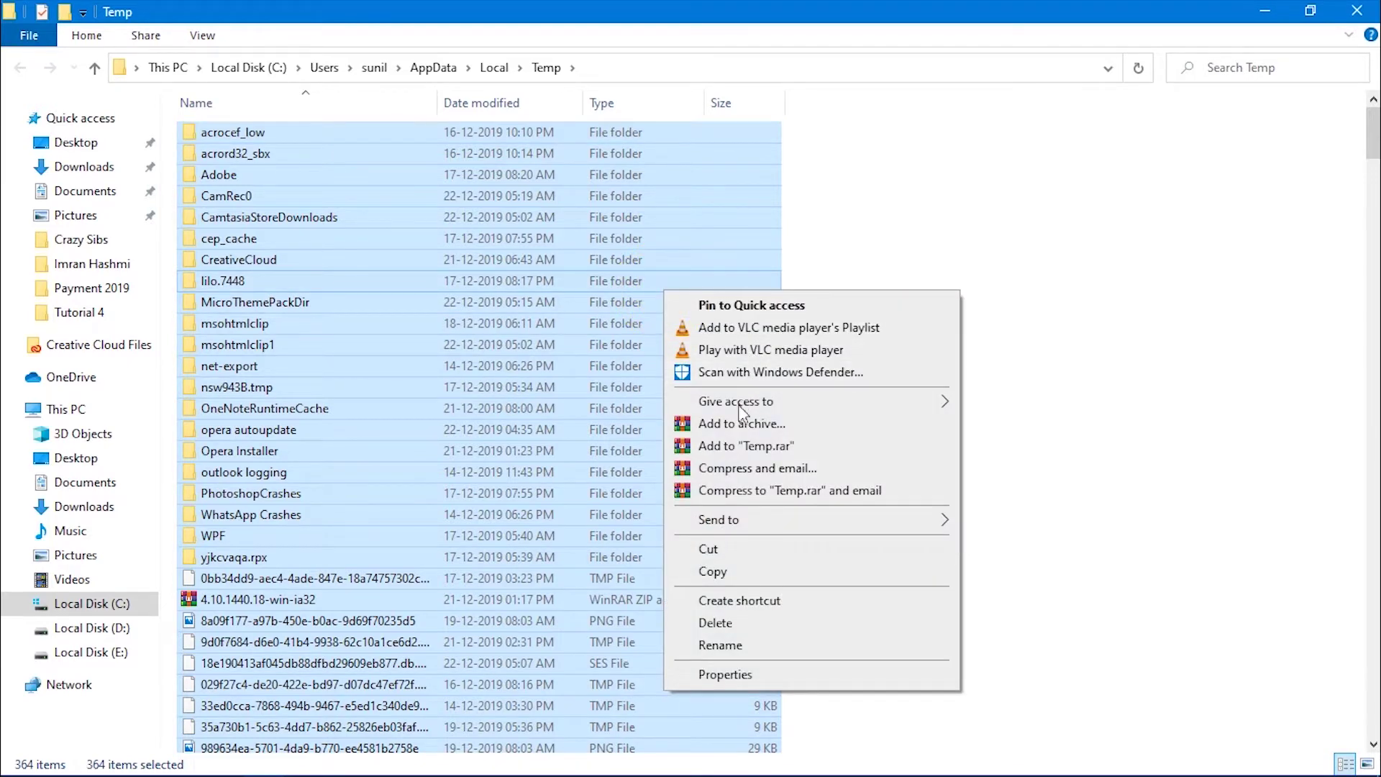
pyautogui.click(746, 630)
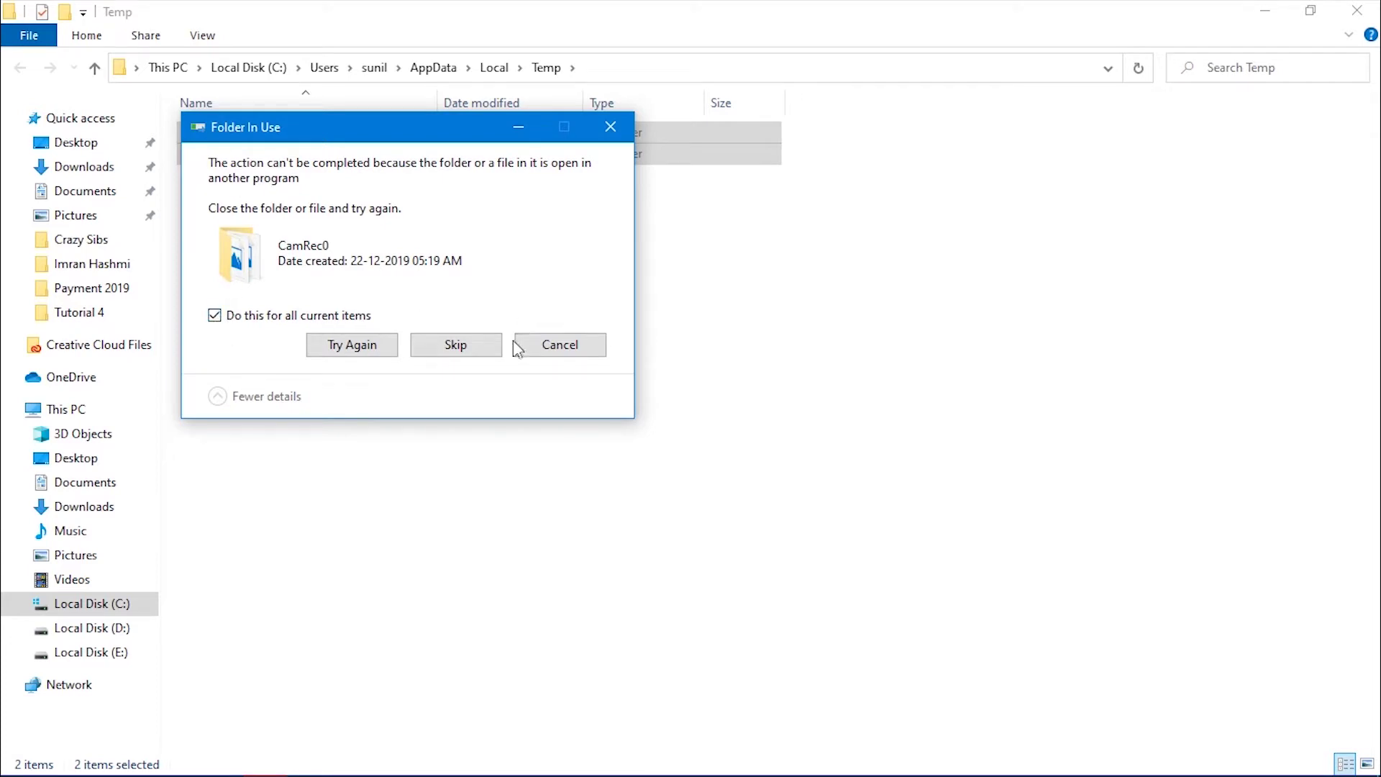
pyautogui.click(478, 353)
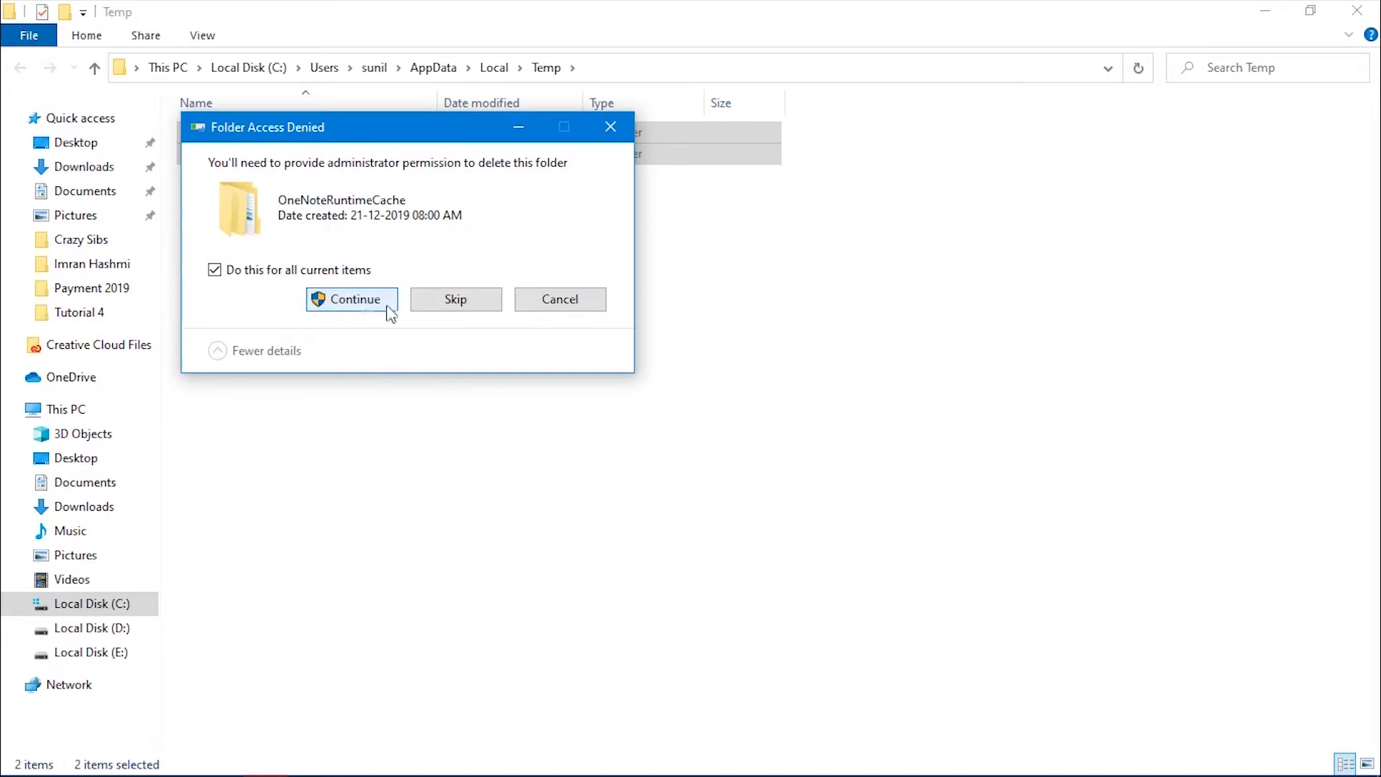
pyautogui.click(347, 309)
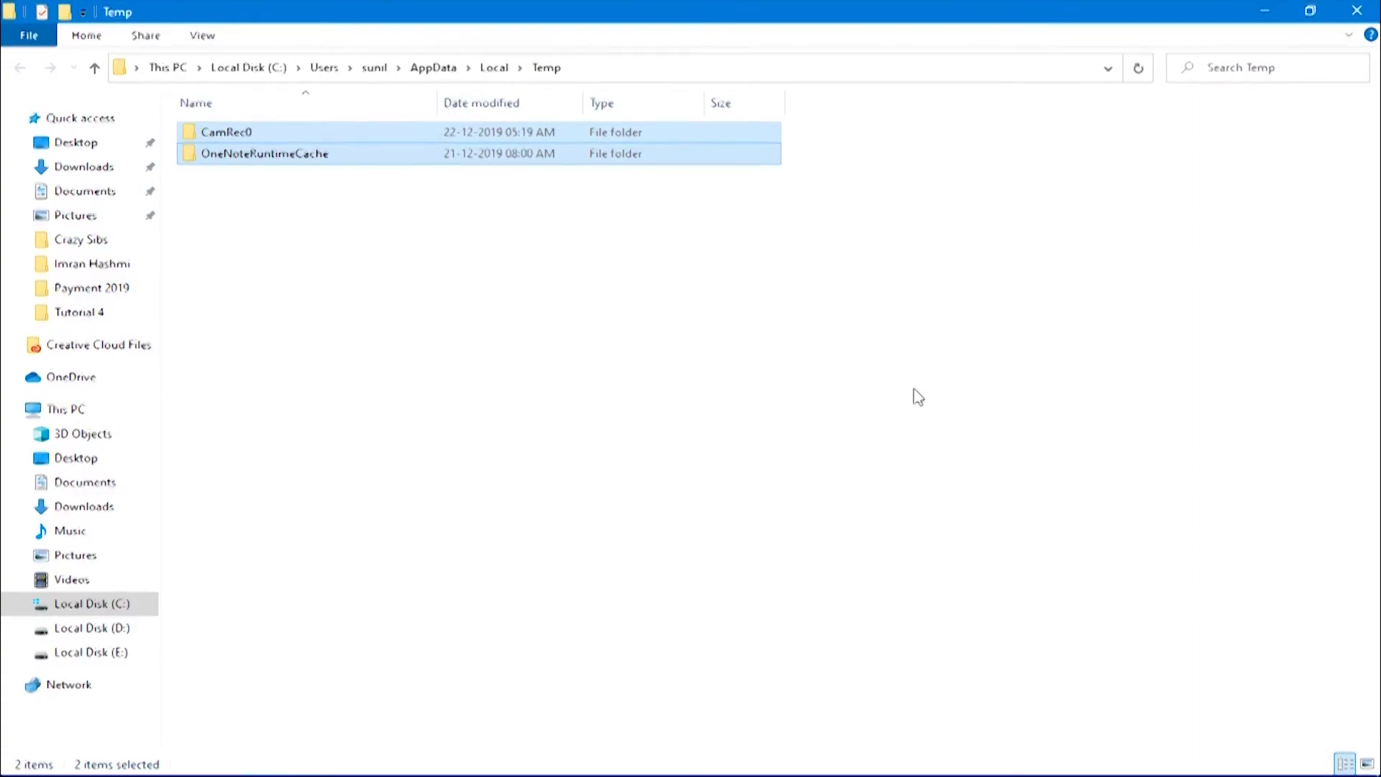
# Close the user Temp window and open the Windows Temp folder via Run 'temp'
pyautogui.click(1362, 17)
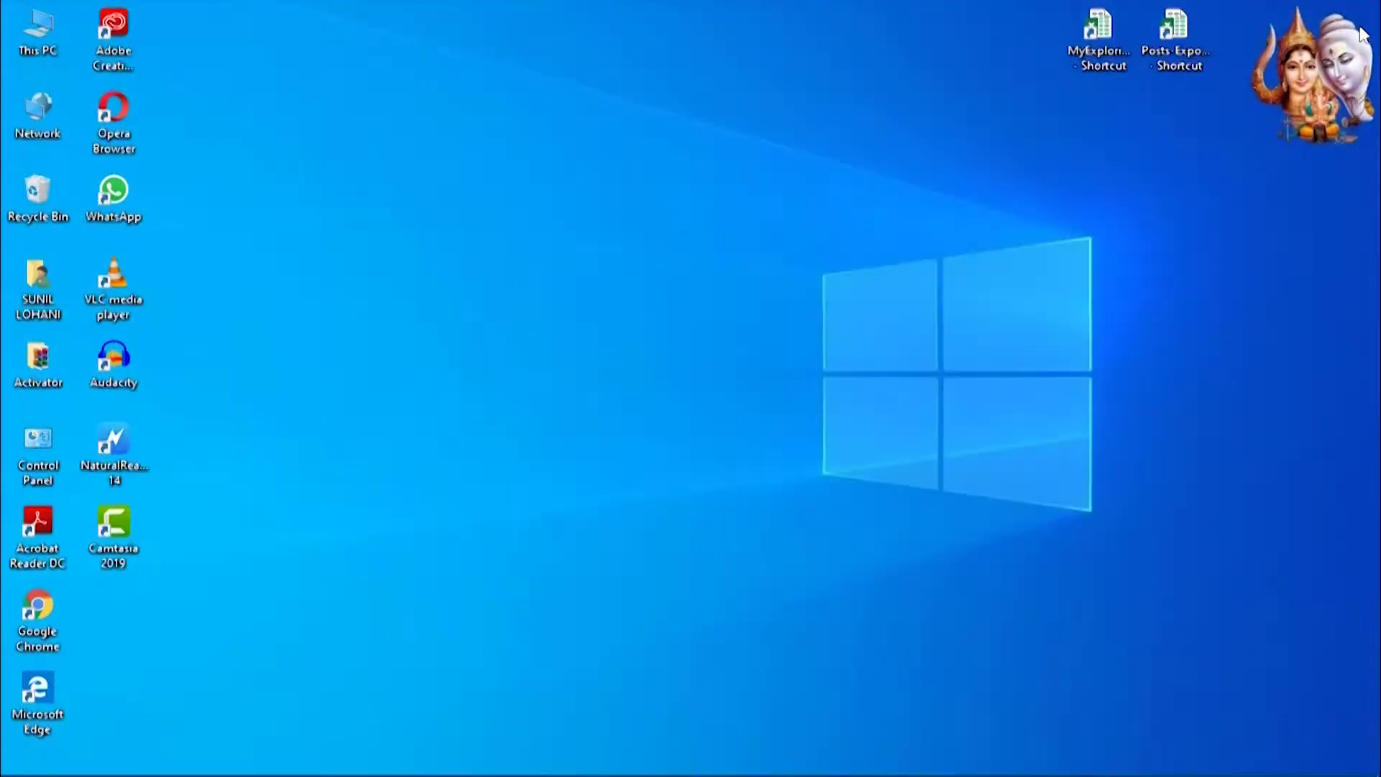
pyautogui.moveTo(14, 763)
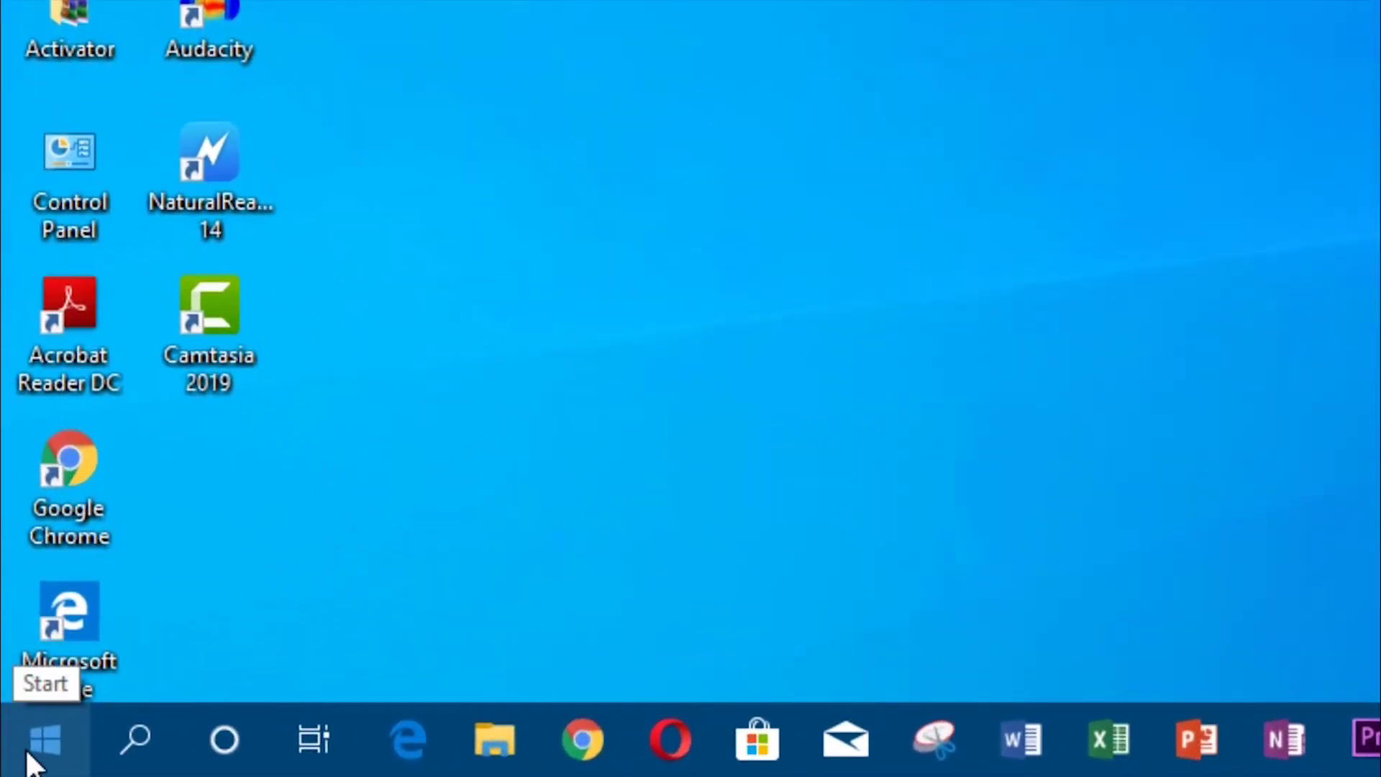
pyautogui.rightClick(29, 761)
pyautogui.click(160, 577)
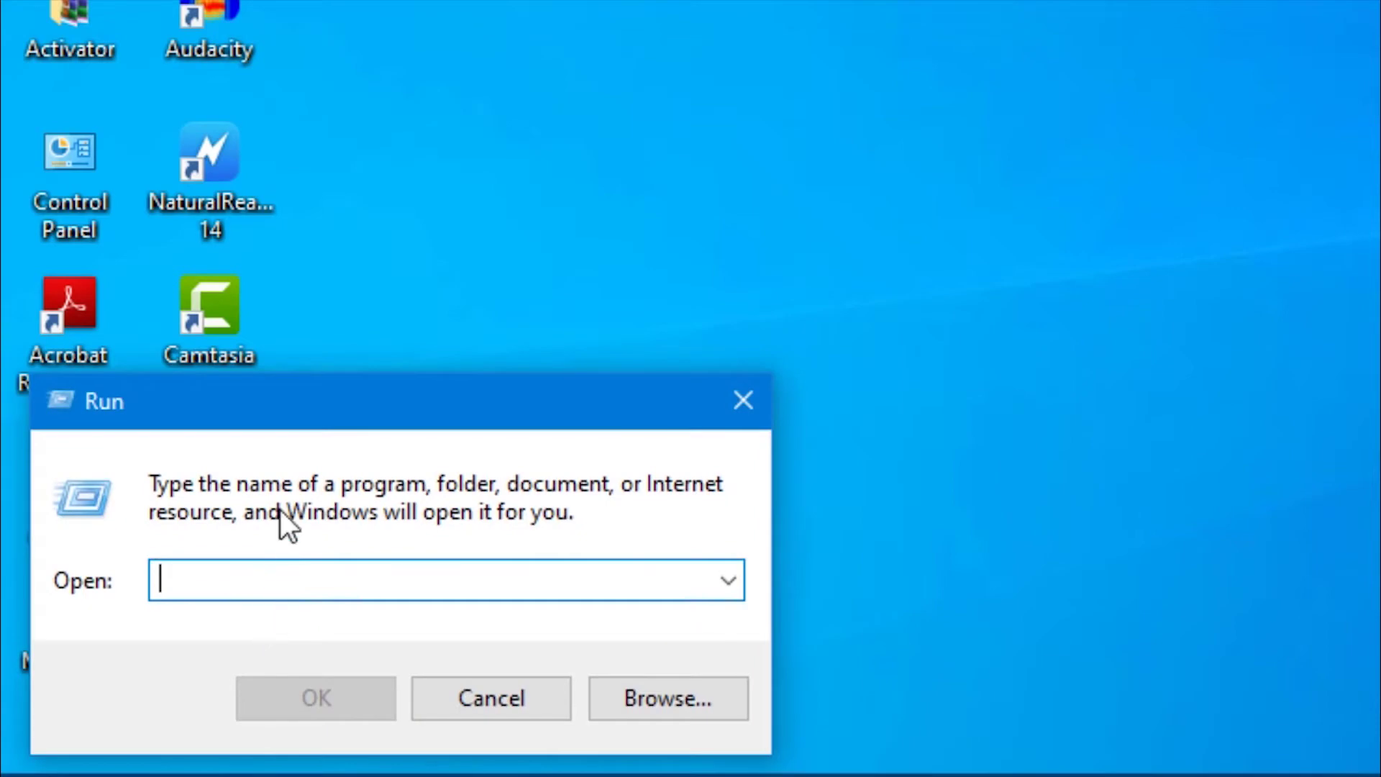
pyautogui.write('te')
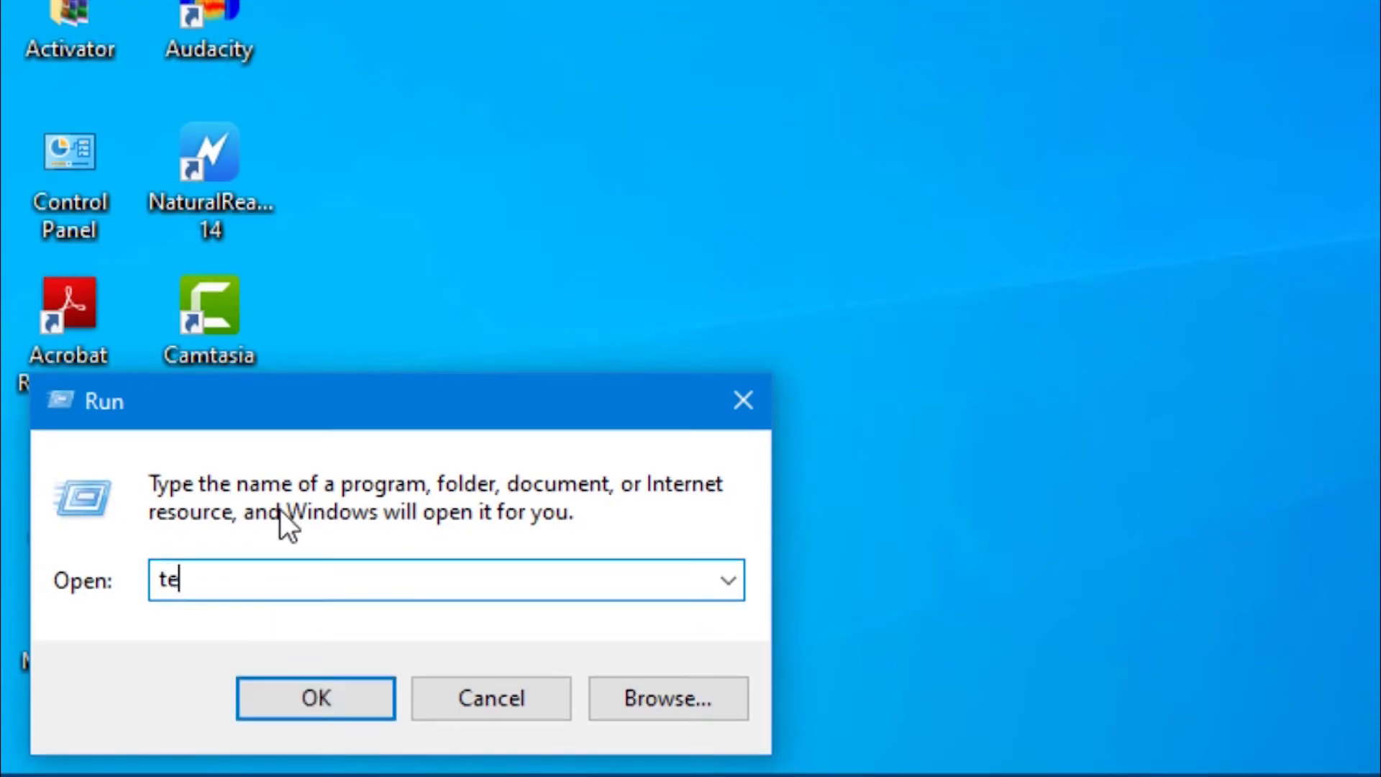
pyautogui.write('mp')
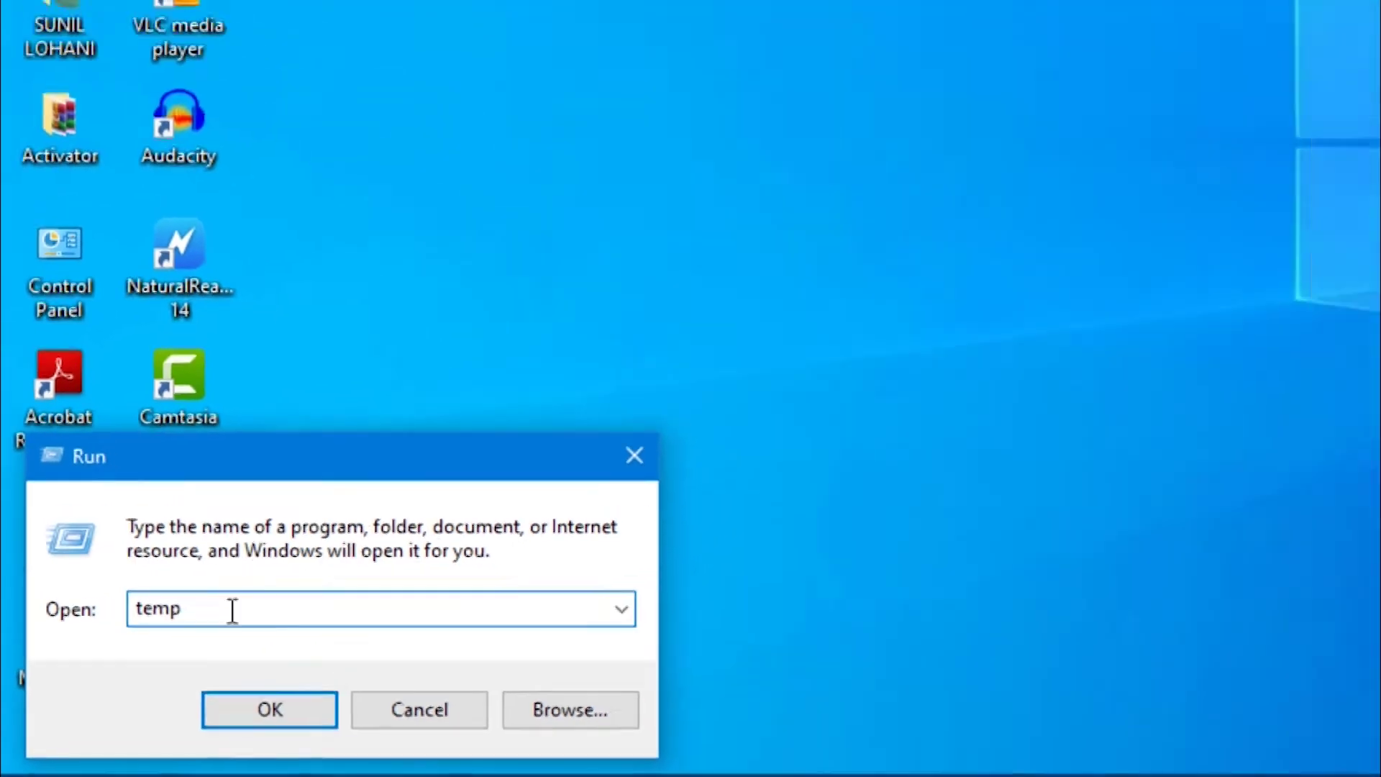
pyautogui.click(270, 709)
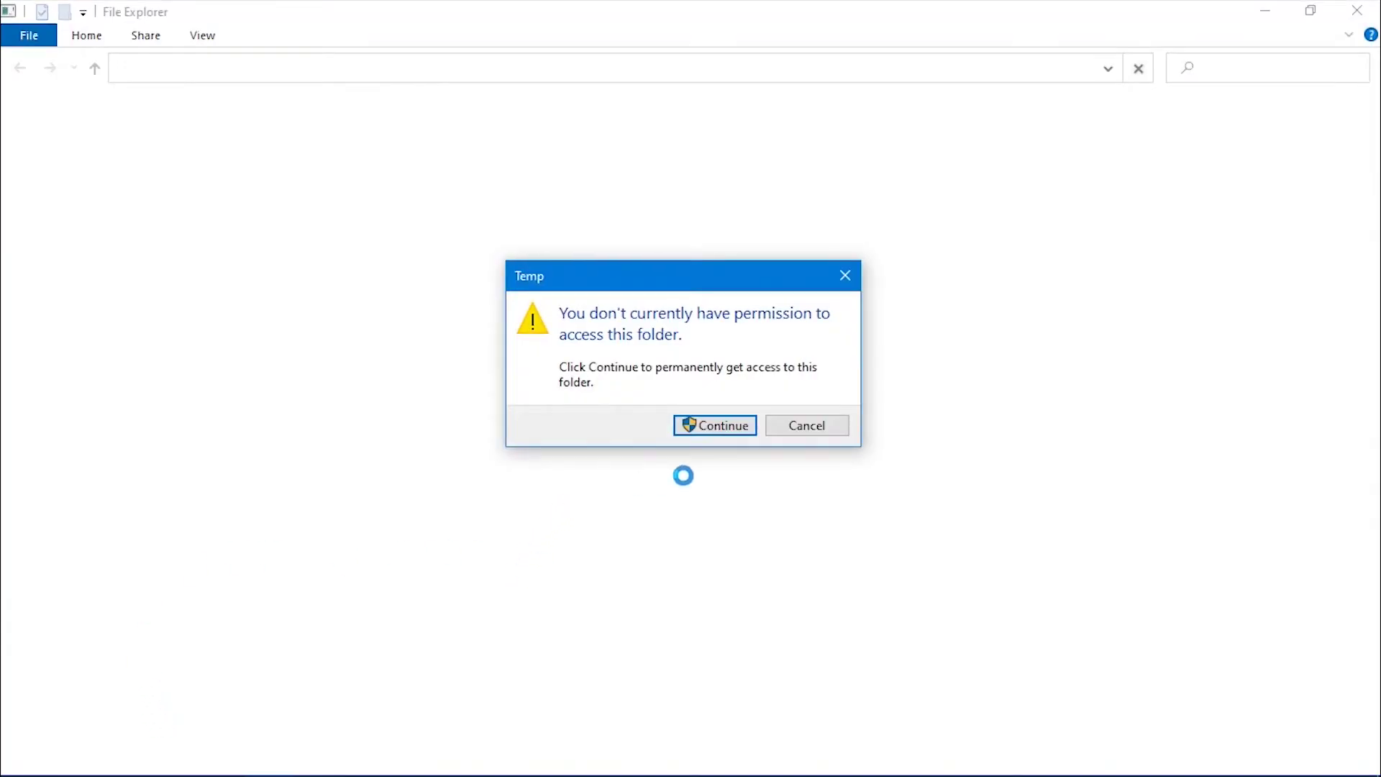
pyautogui.click(721, 429)
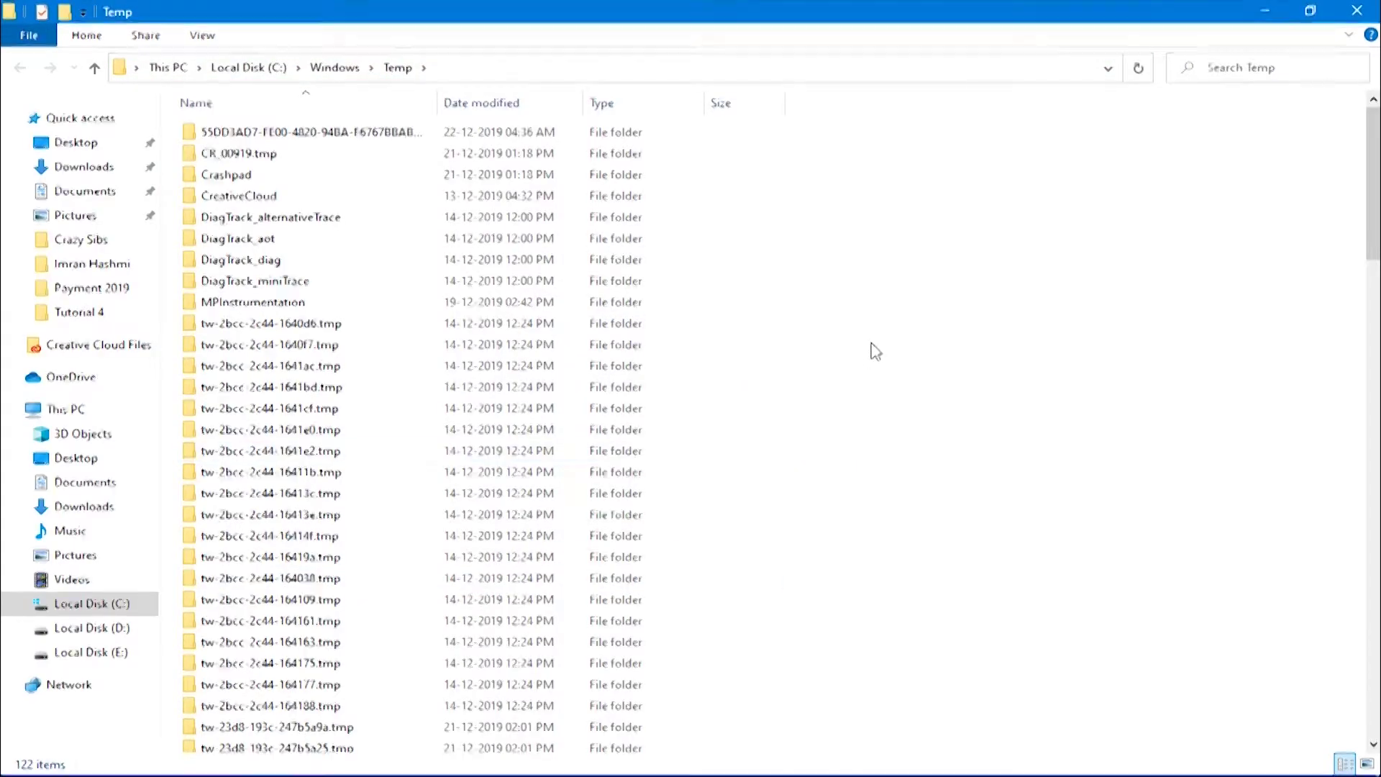
# Delete all Windows Temp items, skipping every in-use file
pyautogui.hotkey('ctrl', 'a')
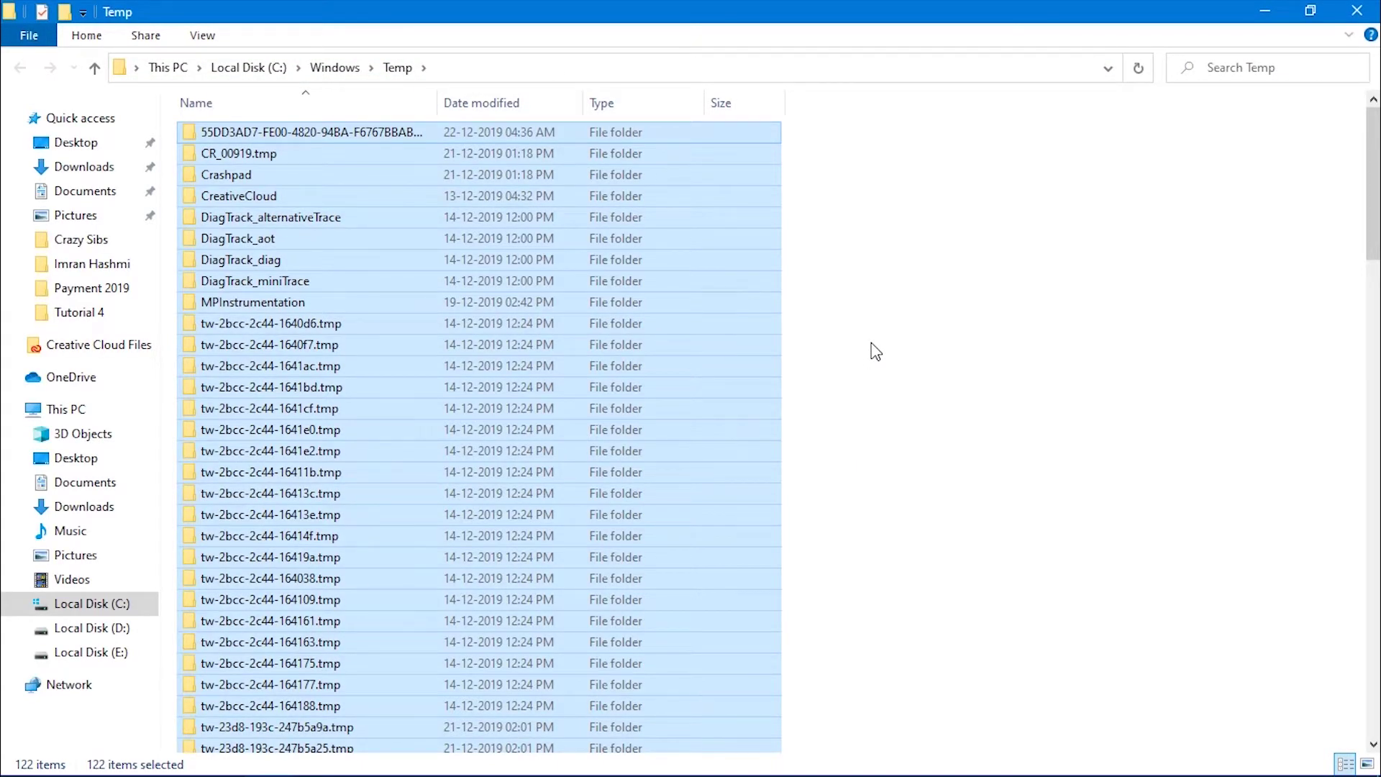
pyautogui.rightClick(690, 311)
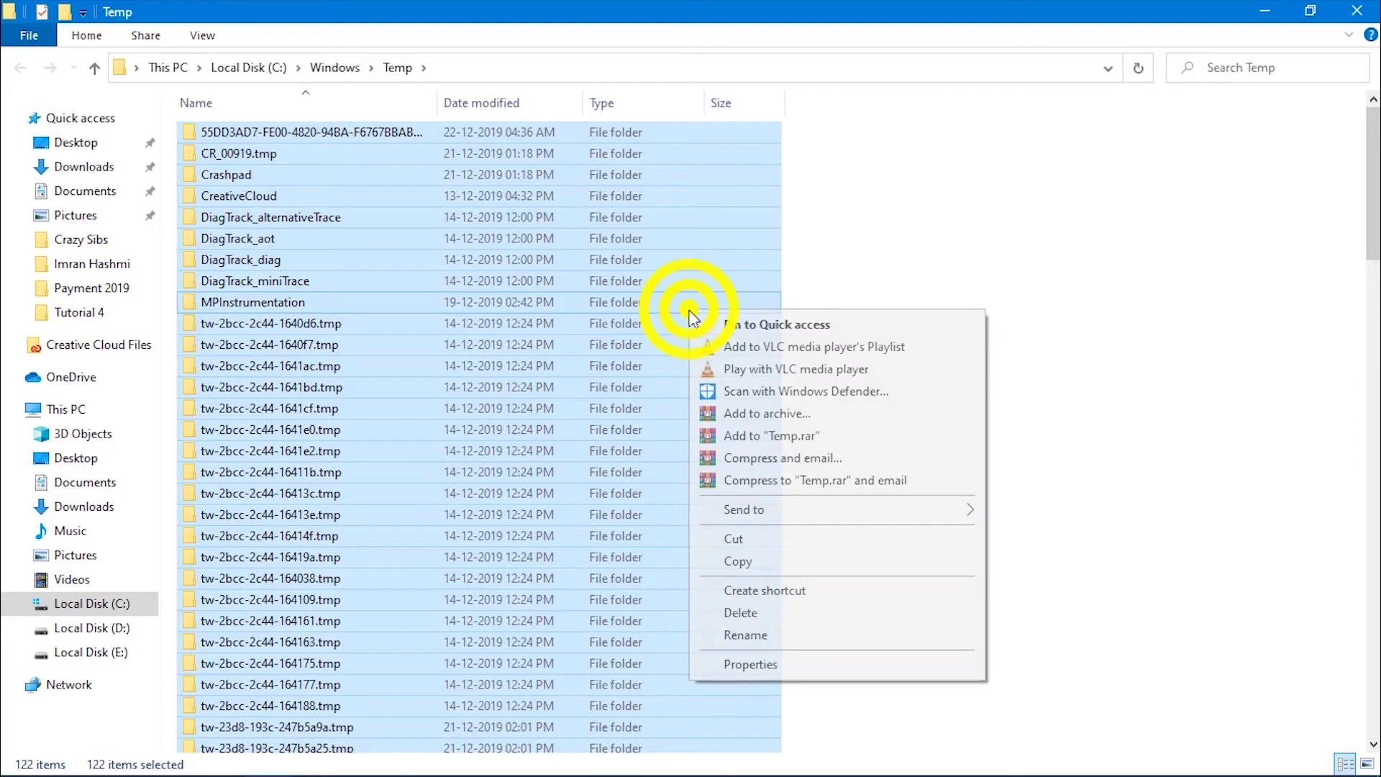
pyautogui.click(762, 610)
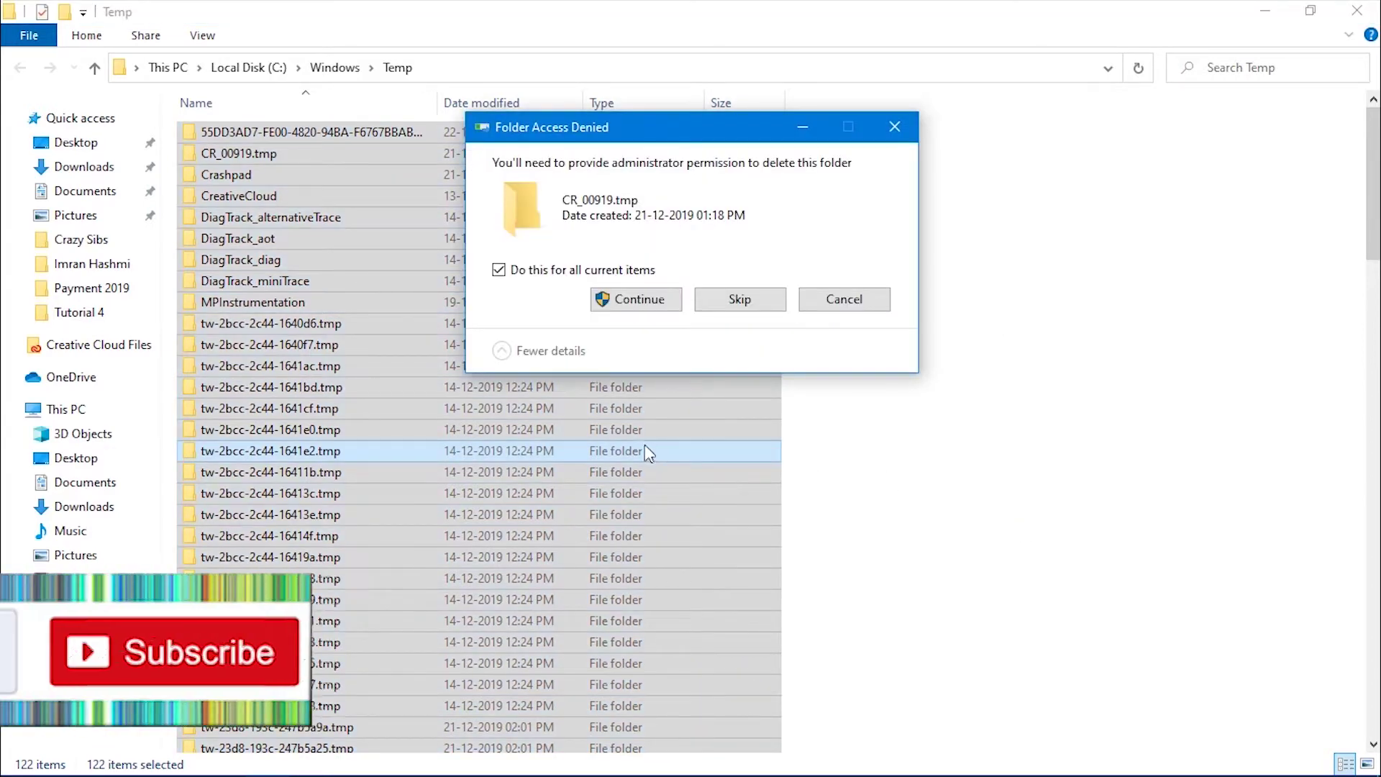
pyautogui.click(630, 301)
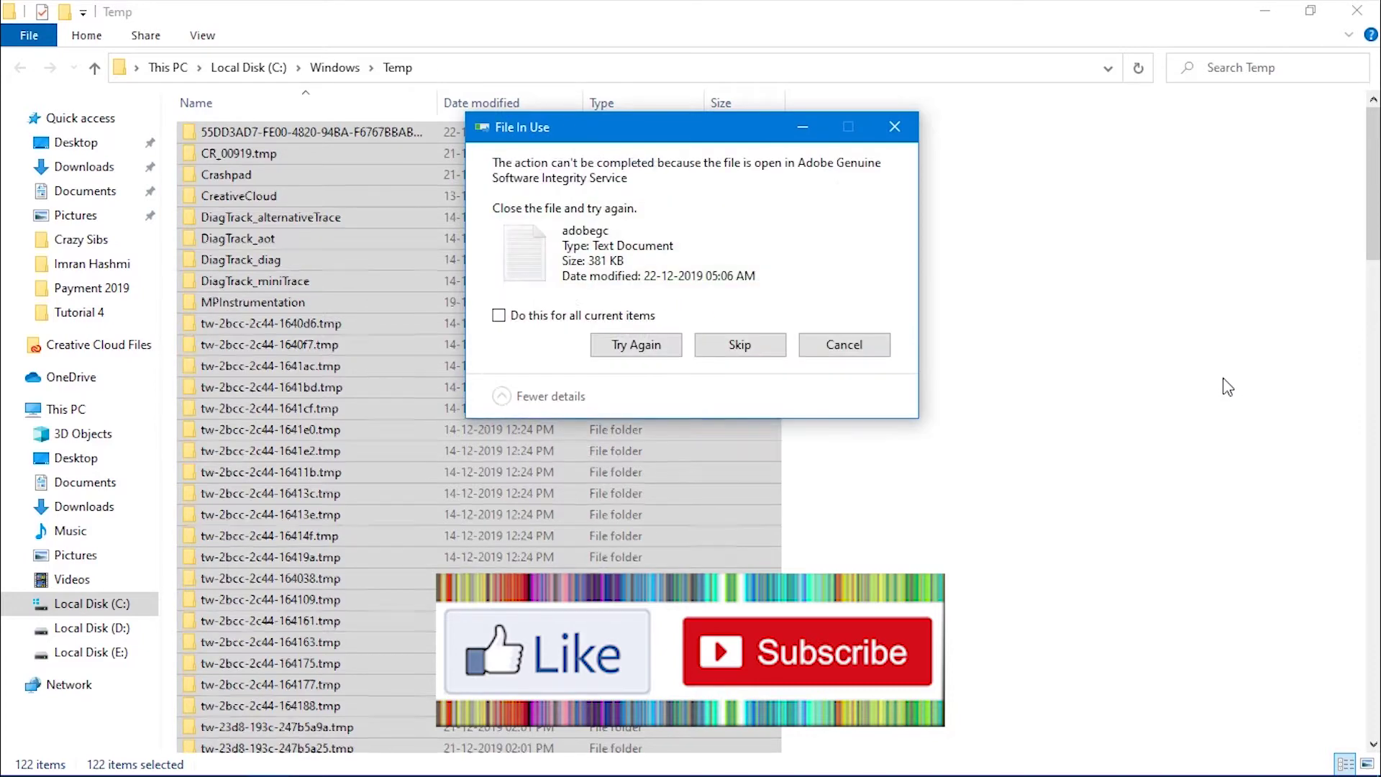
pyautogui.click(498, 316)
pyautogui.click(739, 346)
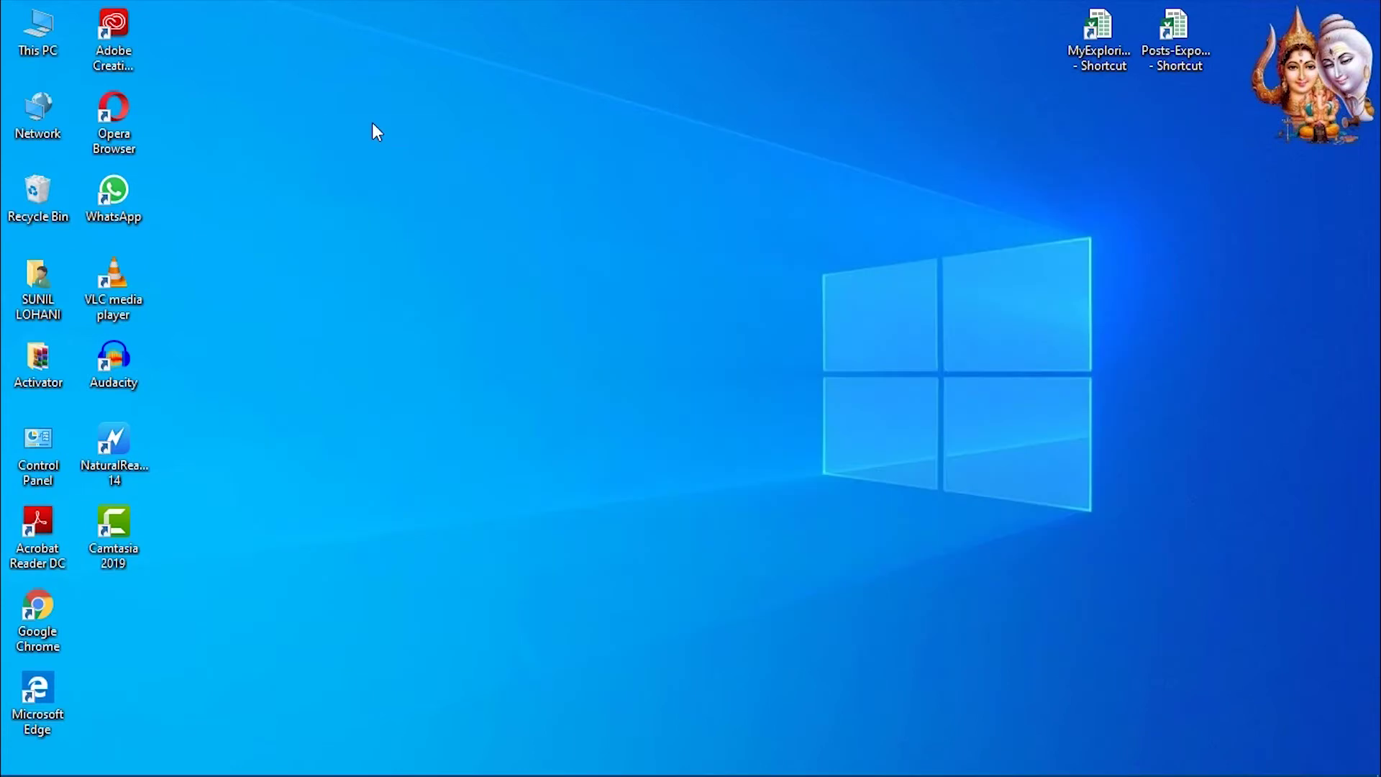
pyautogui.moveTo(414, 771)
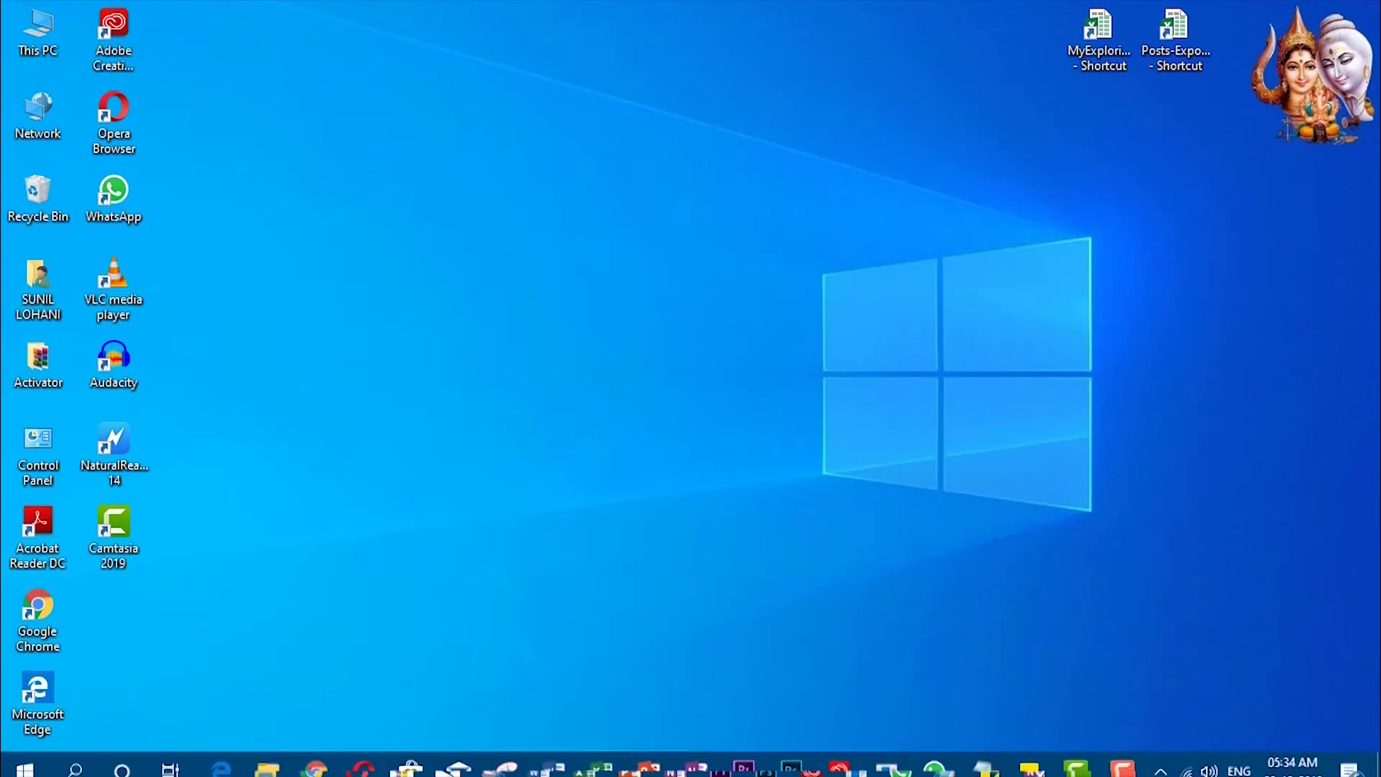
# Open Local Disk (C:) Properties from This PC and launch Disk Cleanup
pyautogui.click(267, 769)
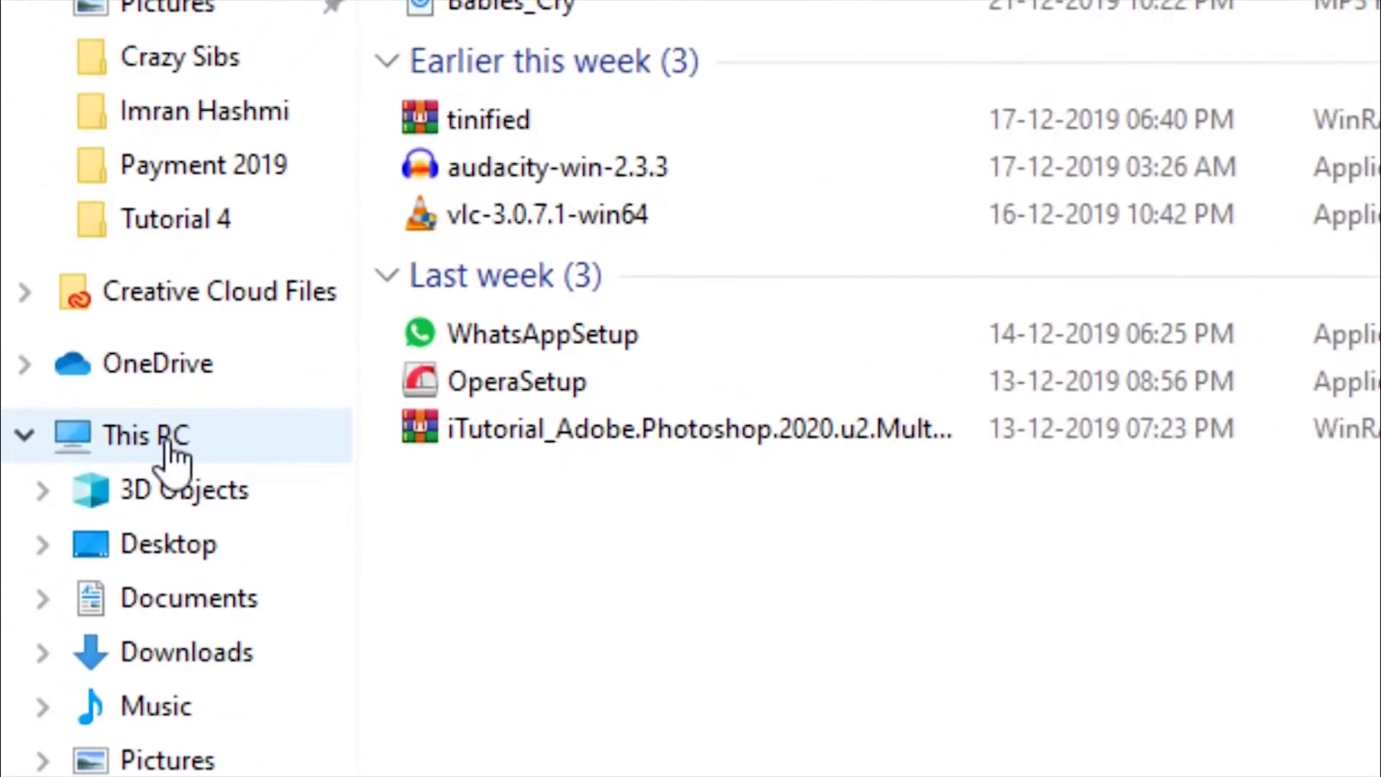
pyautogui.click(115, 423)
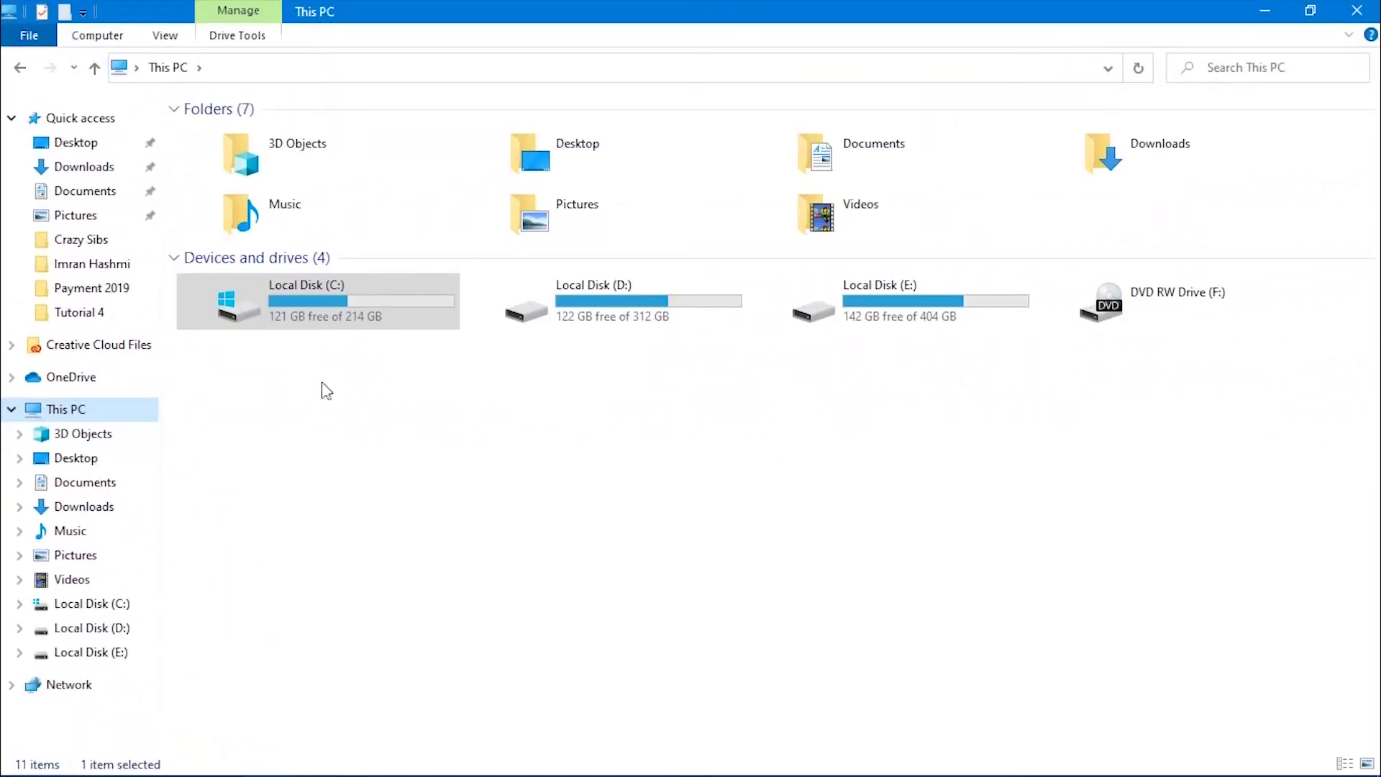
pyautogui.moveTo(341, 310)
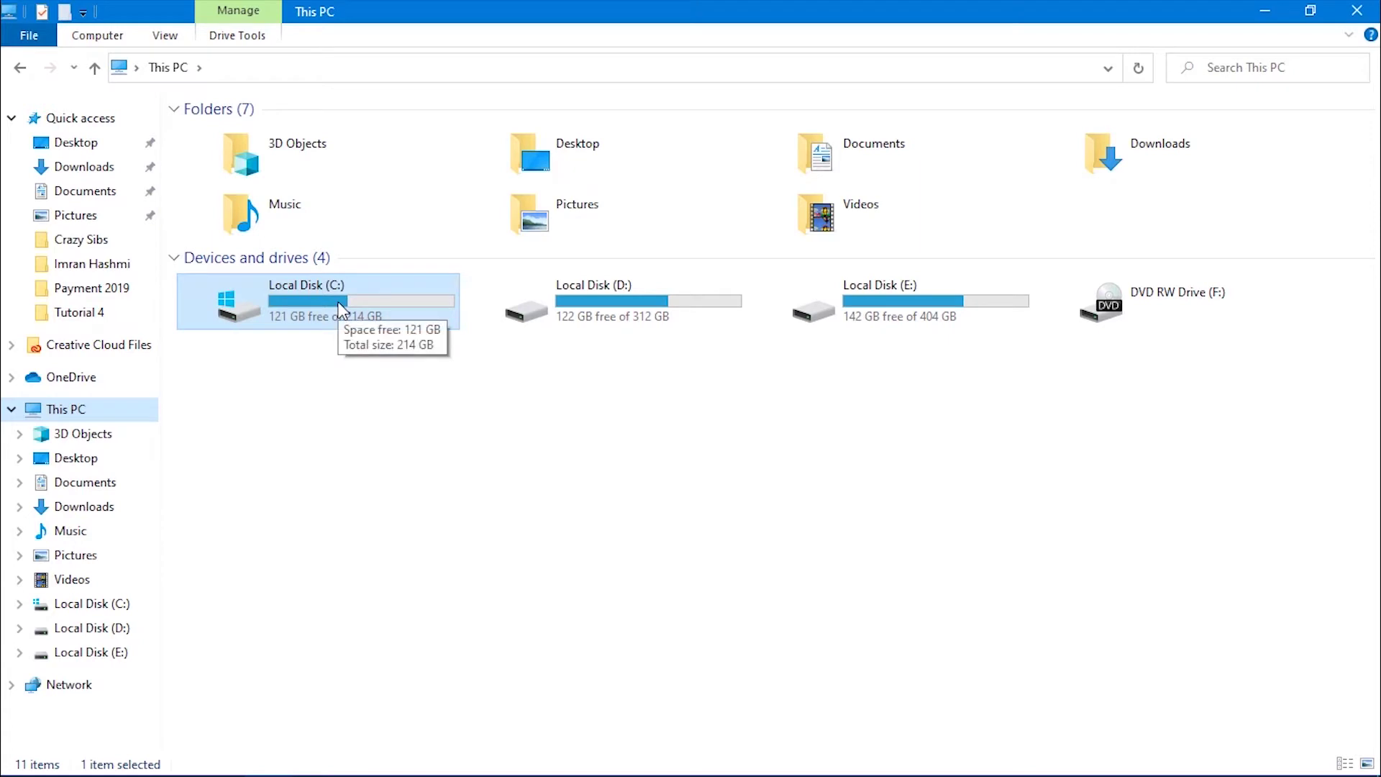
pyautogui.rightClick(341, 310)
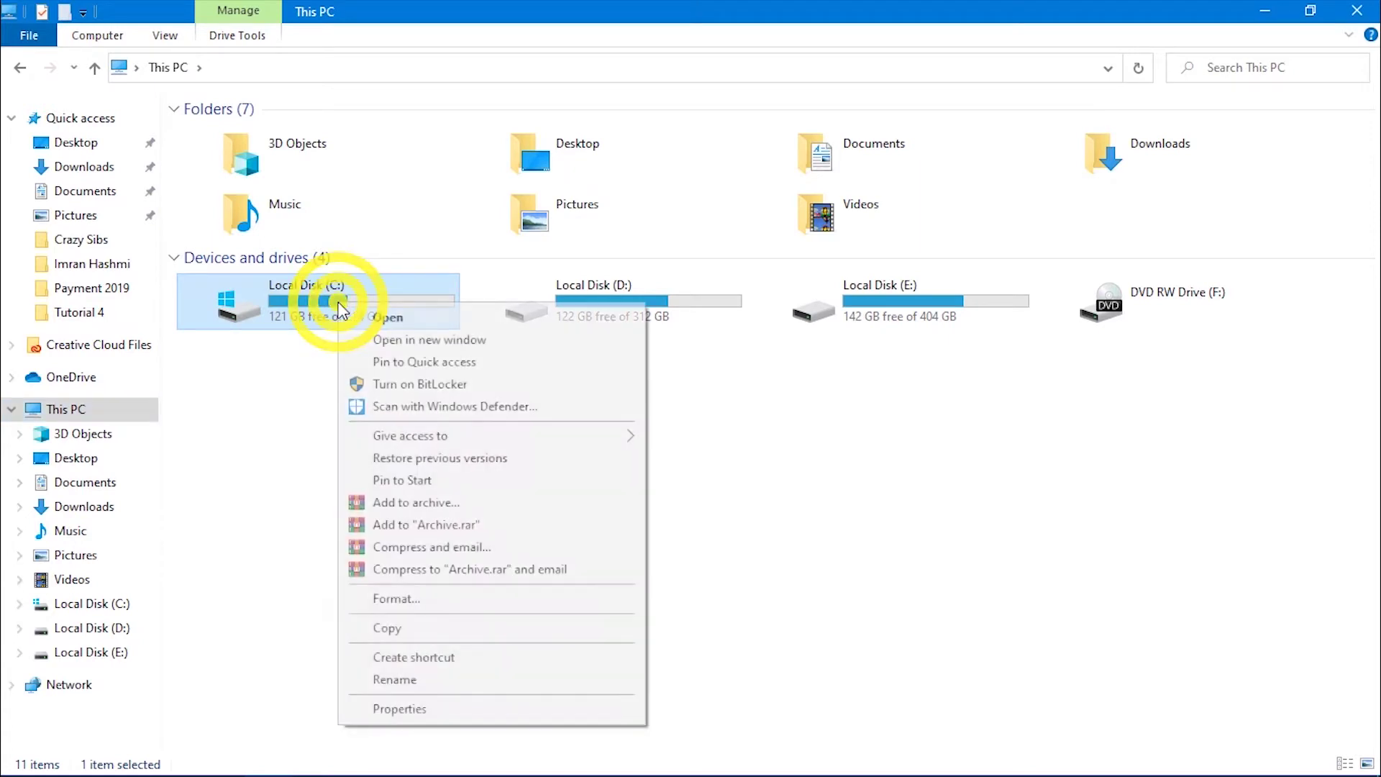
pyautogui.click(410, 714)
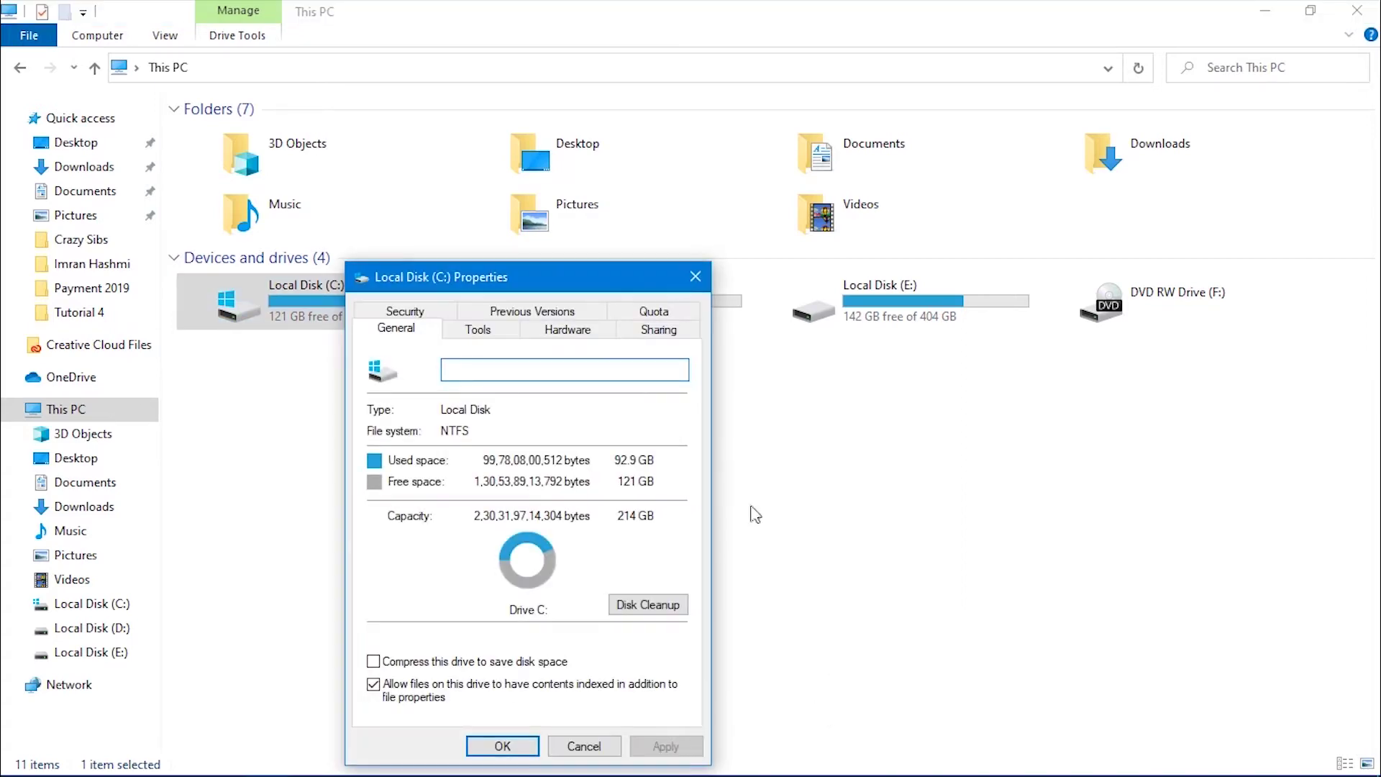
pyautogui.moveTo(536, 279); pyautogui.dragTo(400, 104)
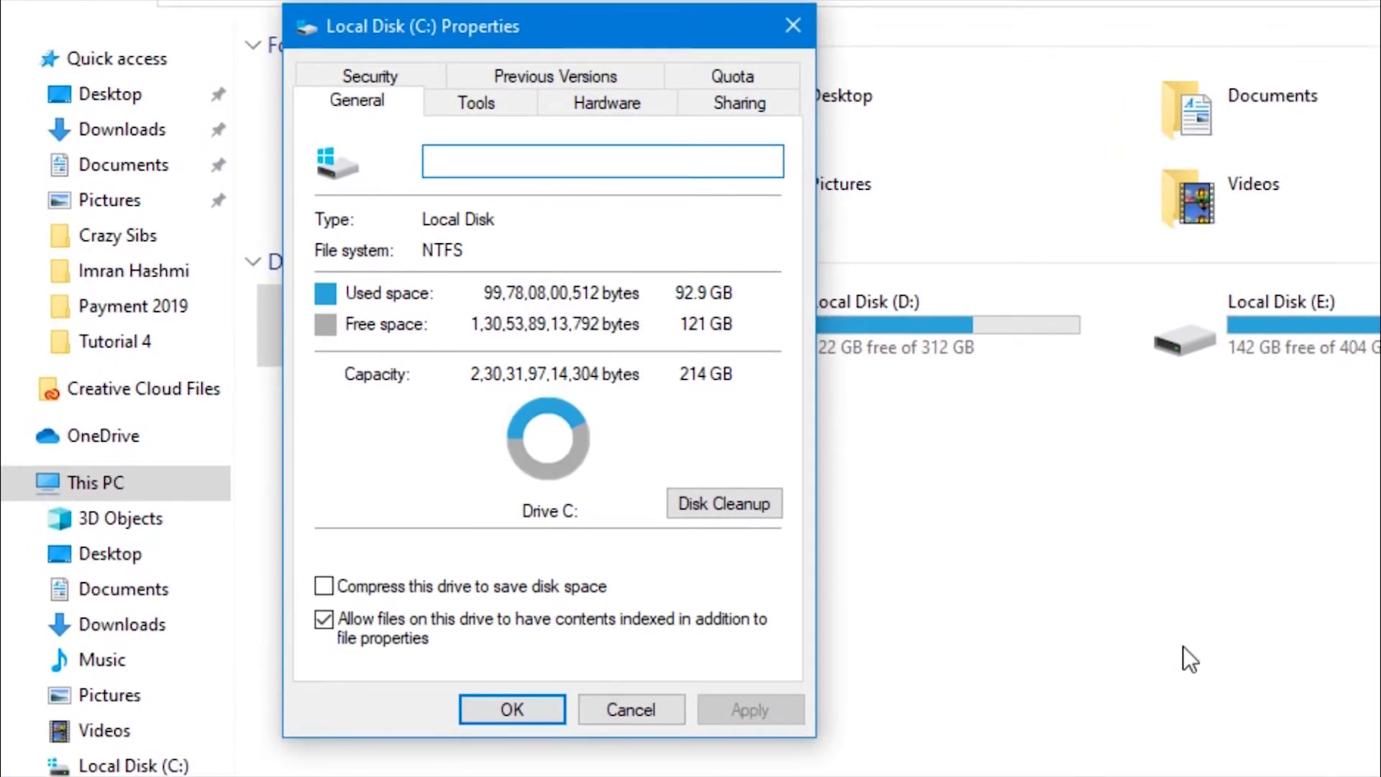
pyautogui.click(736, 509)
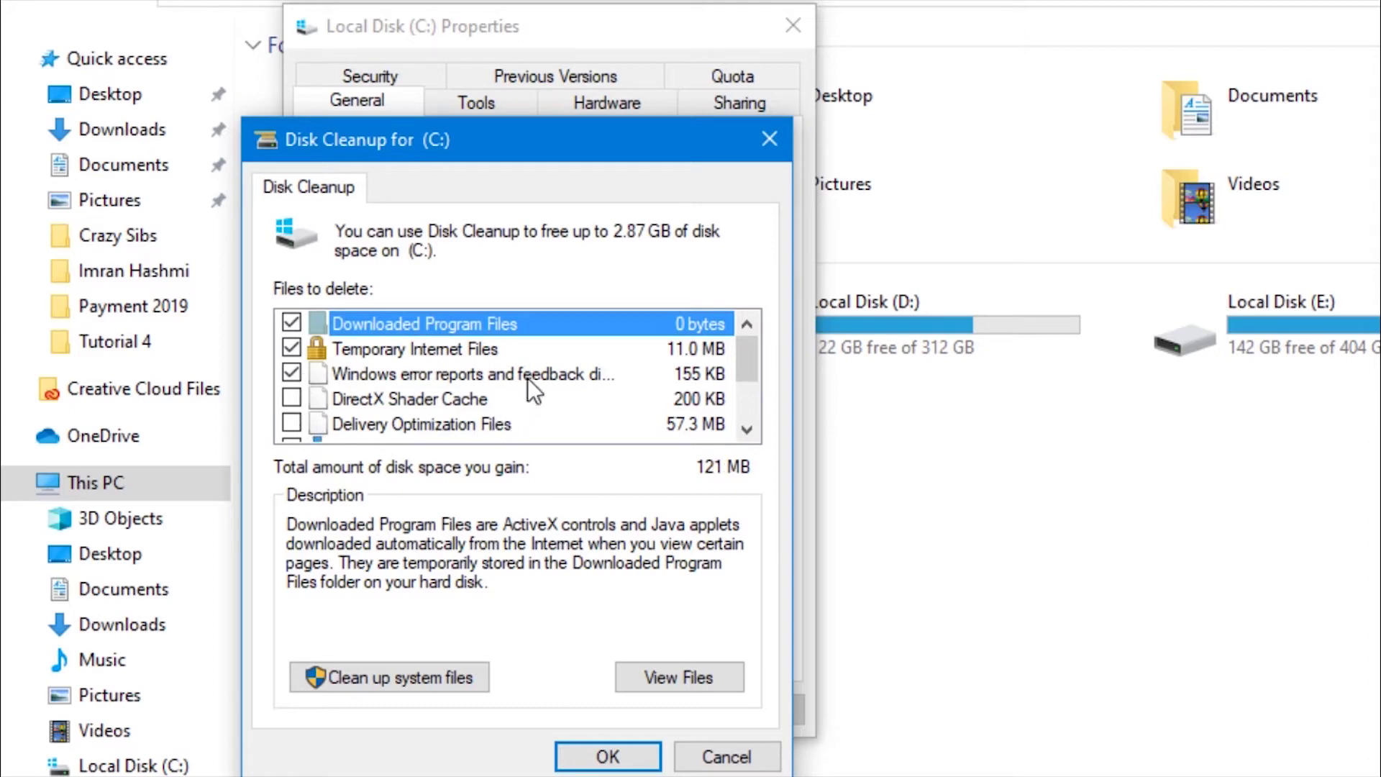
# Delete the checked file categories from drive C: and close its Properties window
pyautogui.scroll(-2, 537, 364)
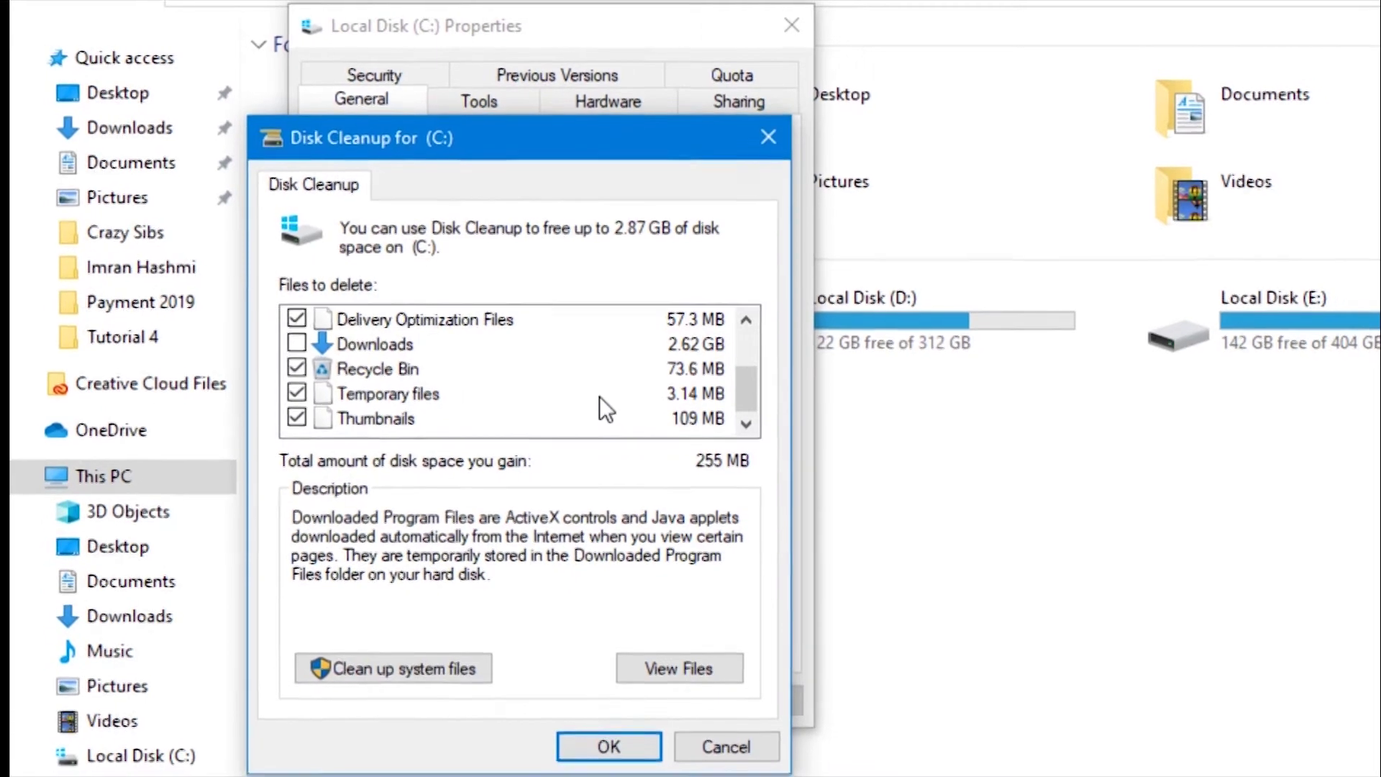
pyautogui.scroll(2, 574, 377)
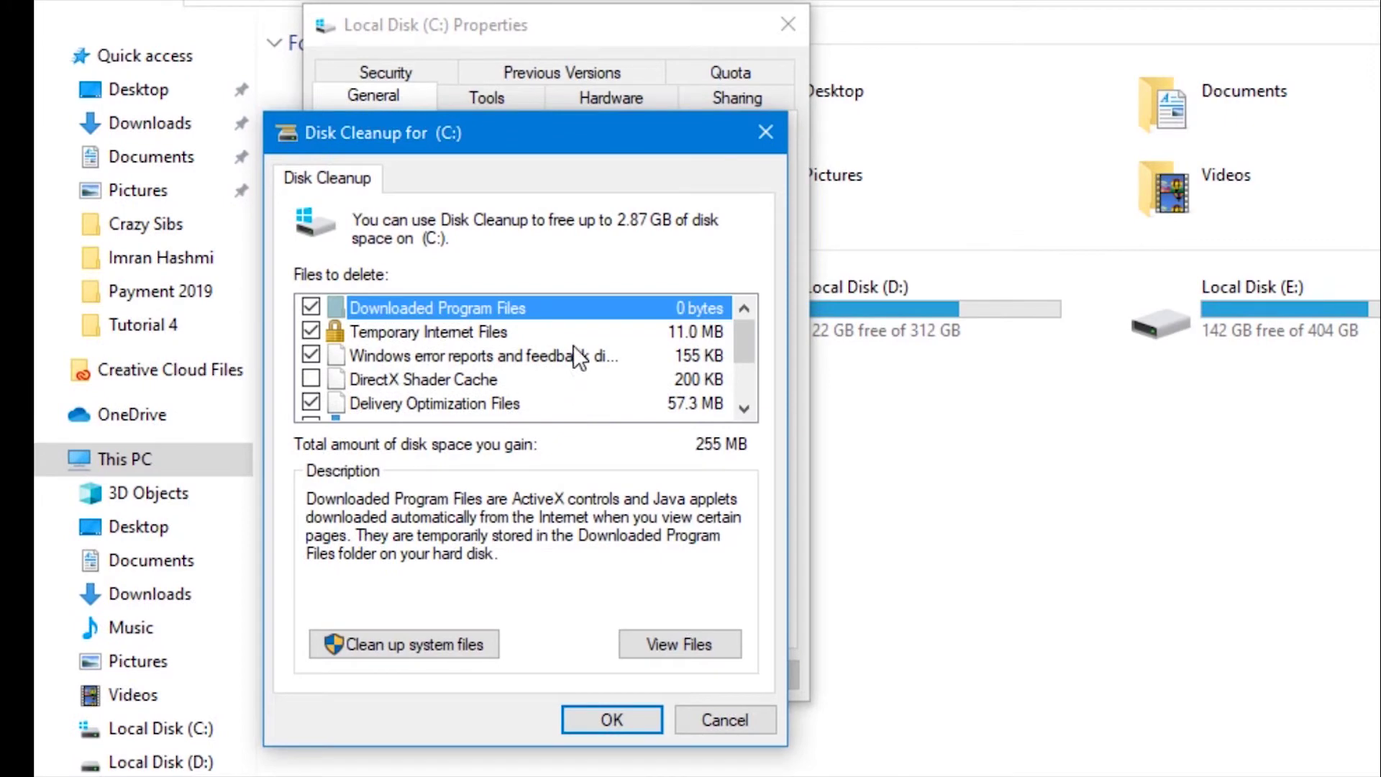
pyautogui.click(600, 718)
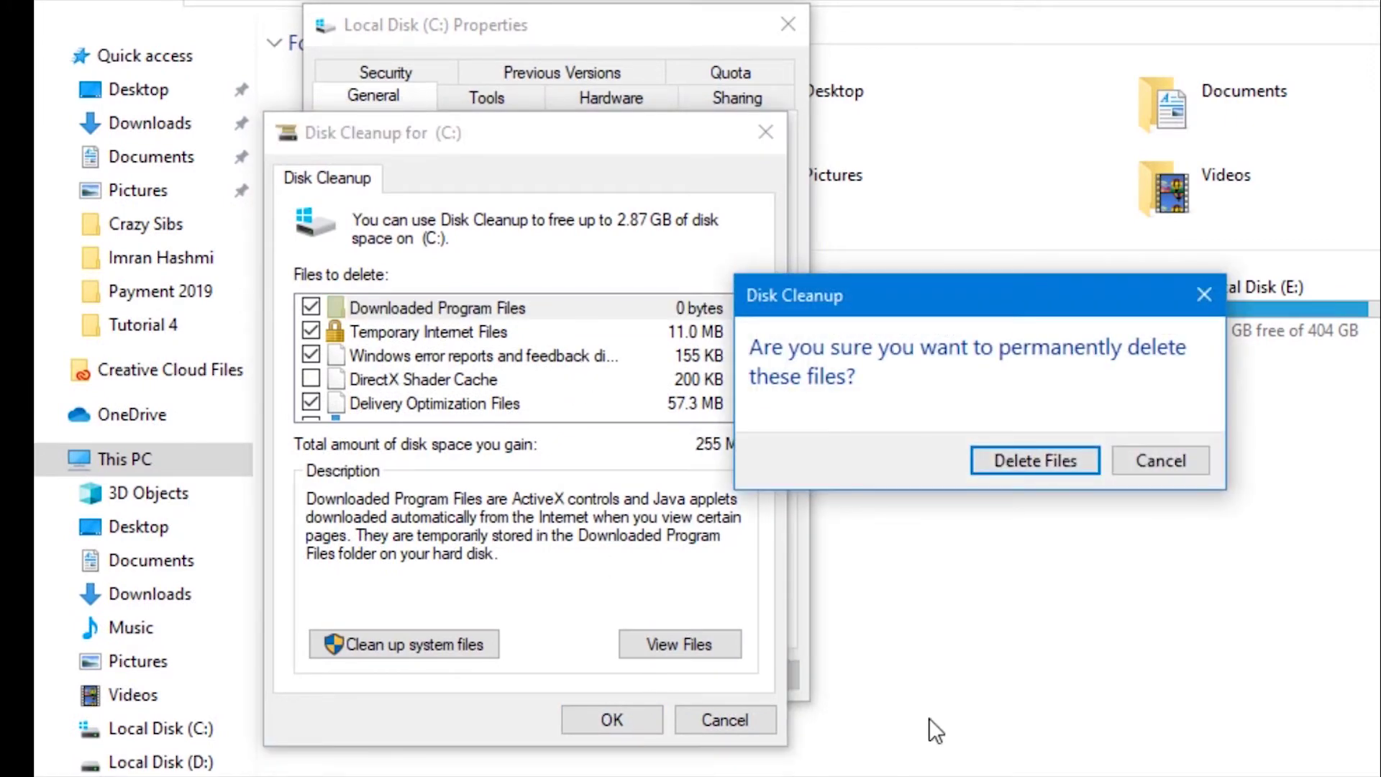
pyautogui.click(1031, 464)
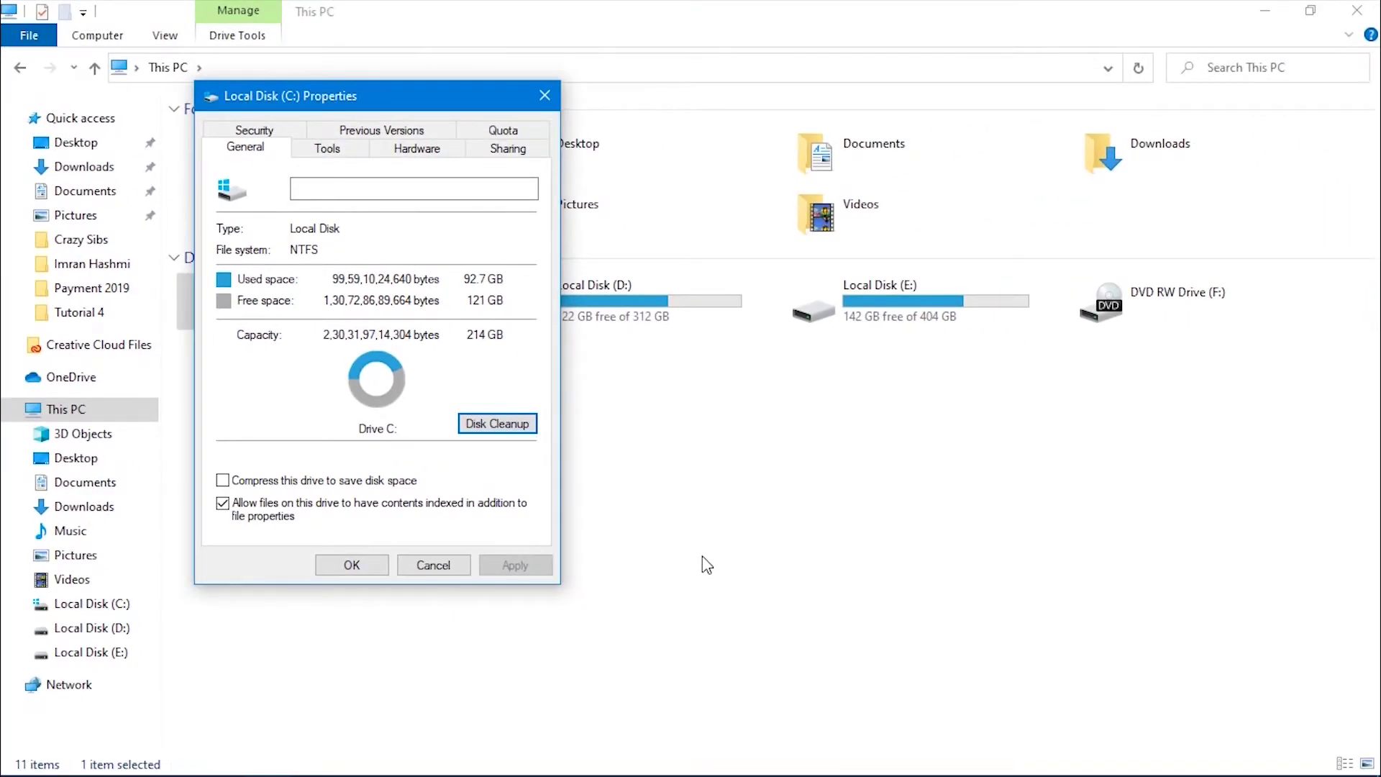
pyautogui.click(544, 96)
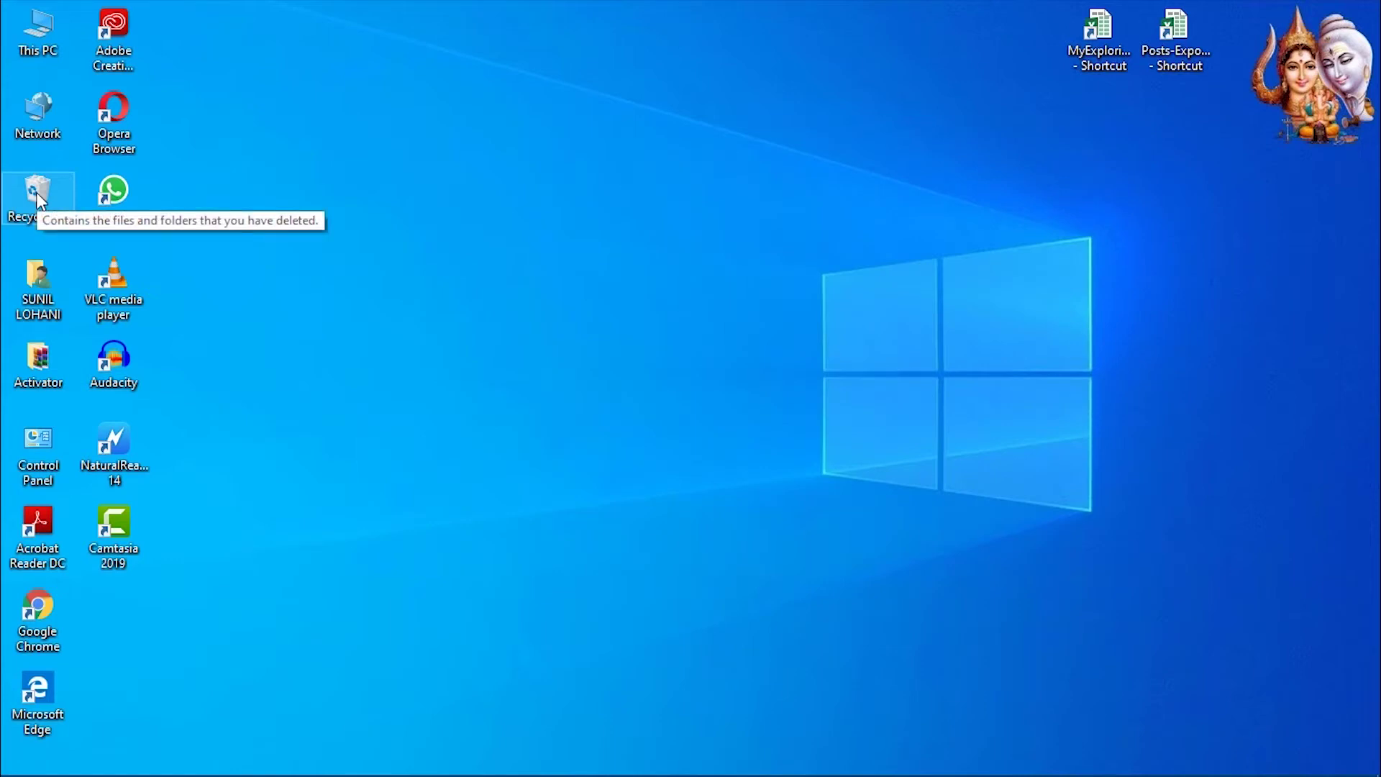
pyautogui.rightClick(36, 192)
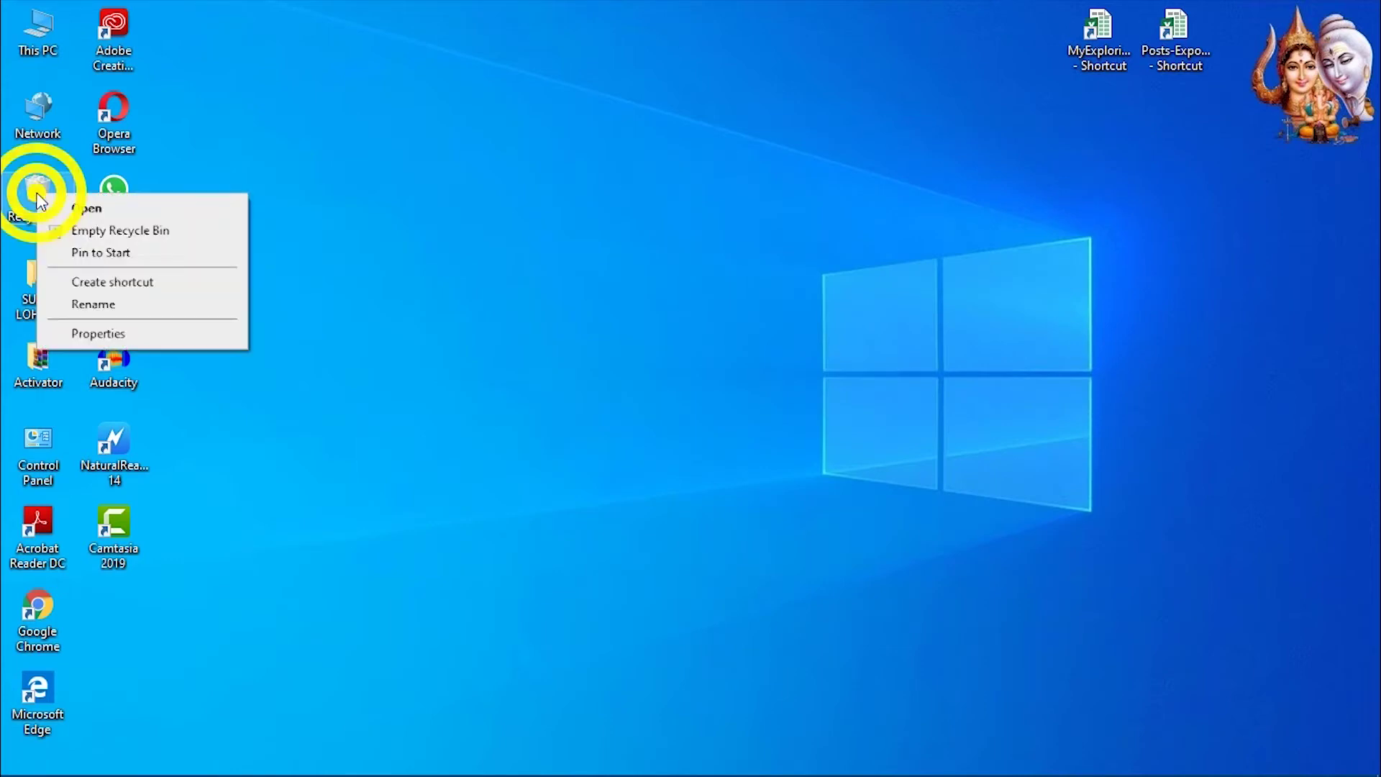
pyautogui.click(153, 232)
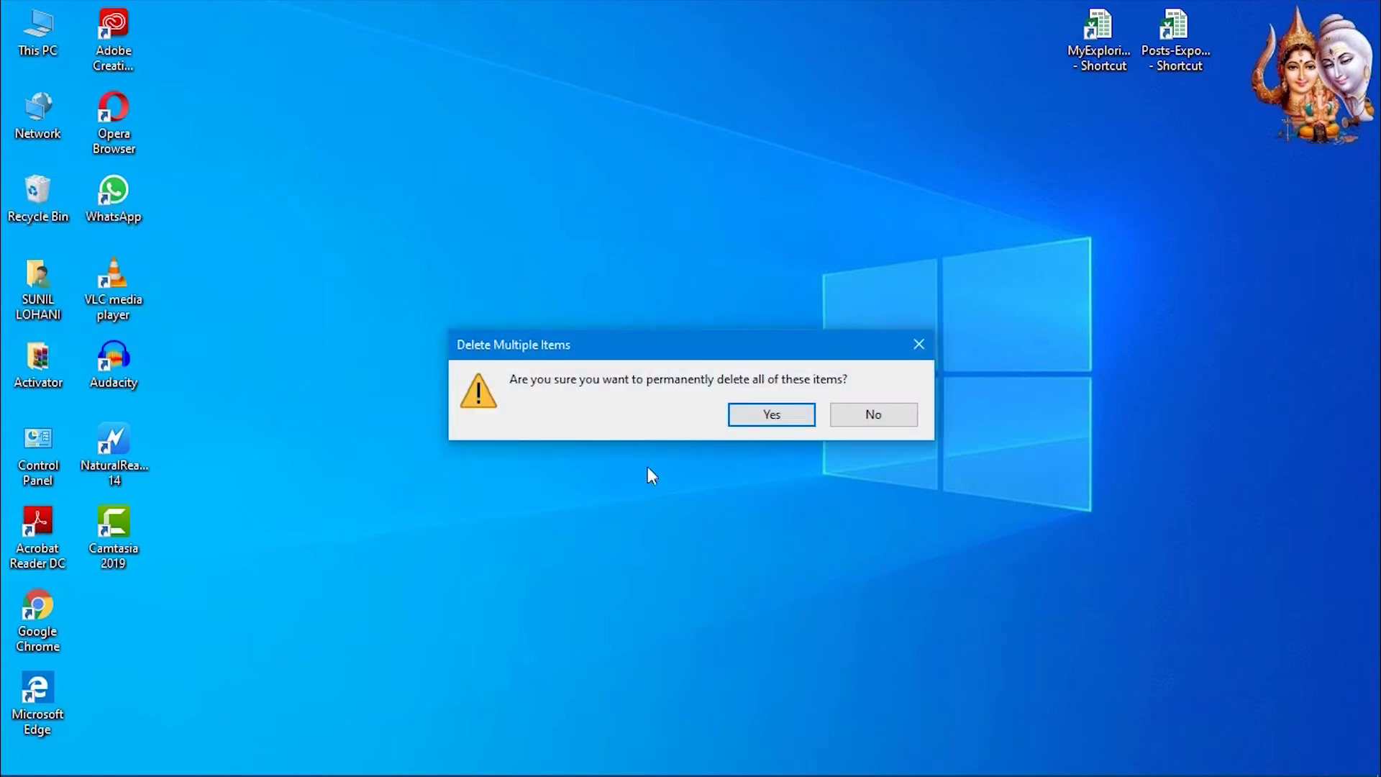
pyautogui.click(763, 416)
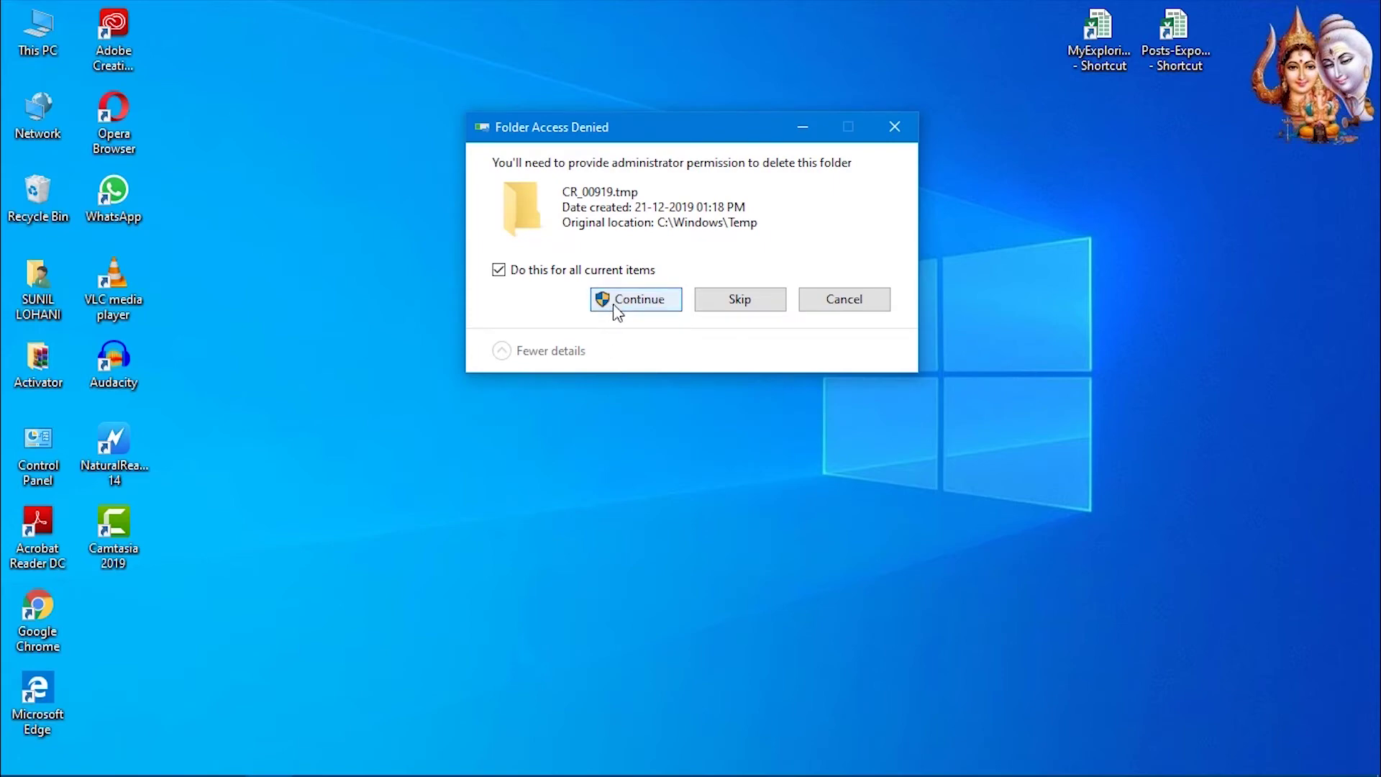
pyautogui.click(630, 302)
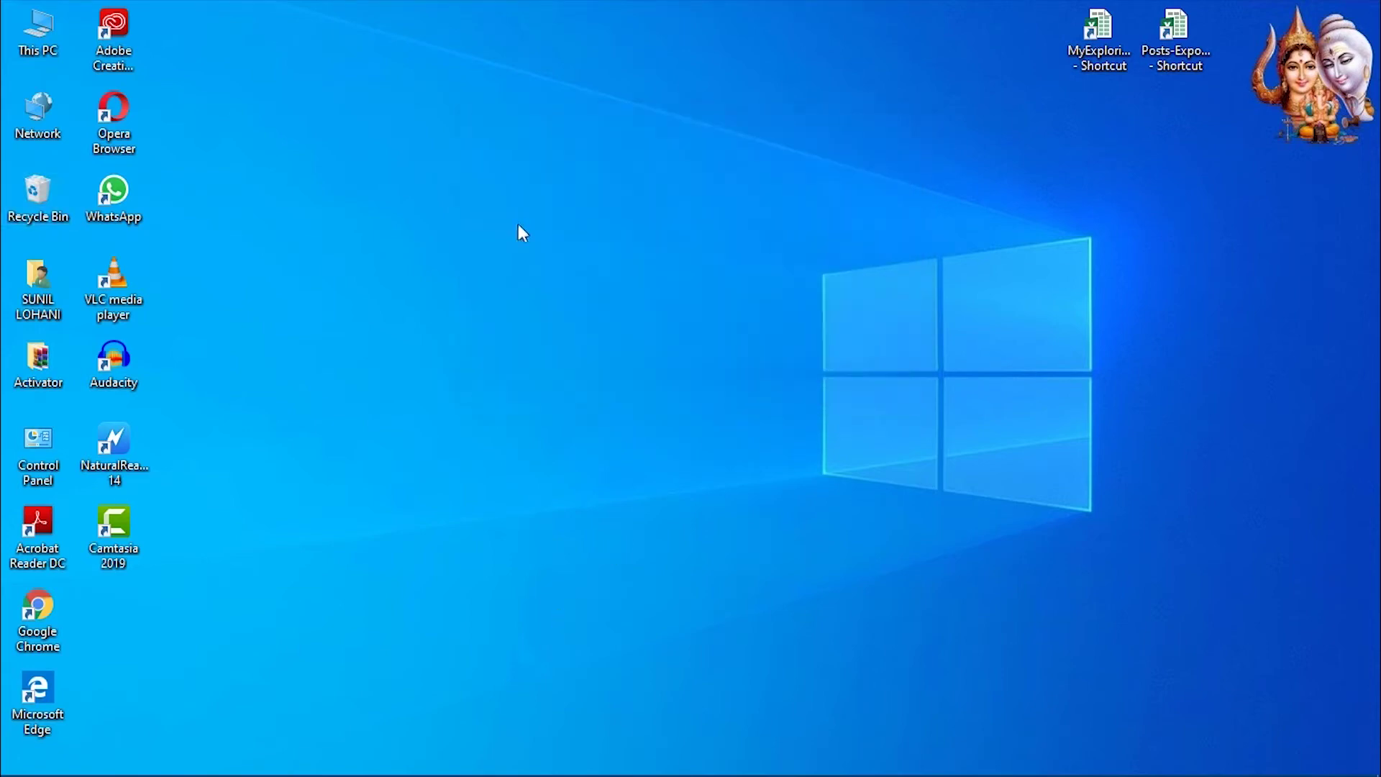
pyautogui.rightClick(512, 231)
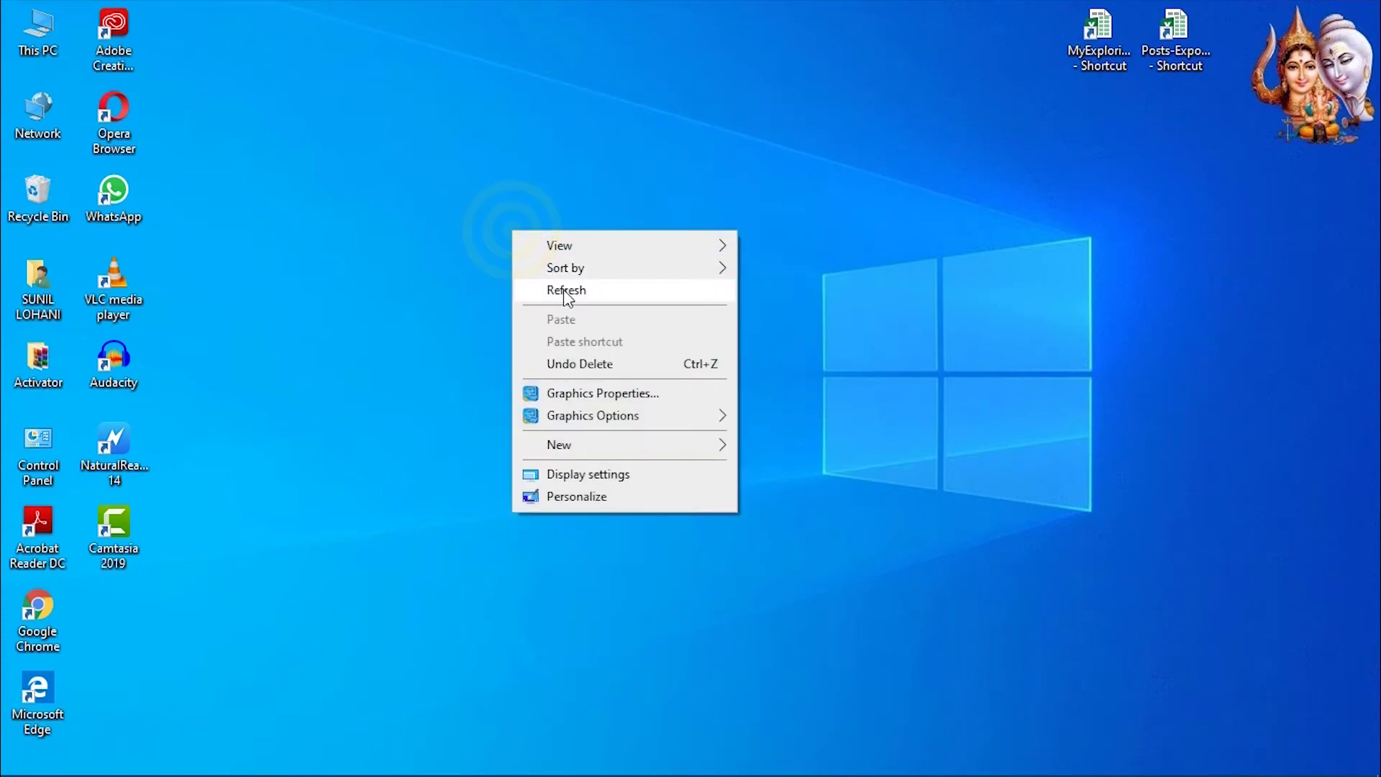
pyautogui.click(563, 290)
pyautogui.rightClick(481, 177)
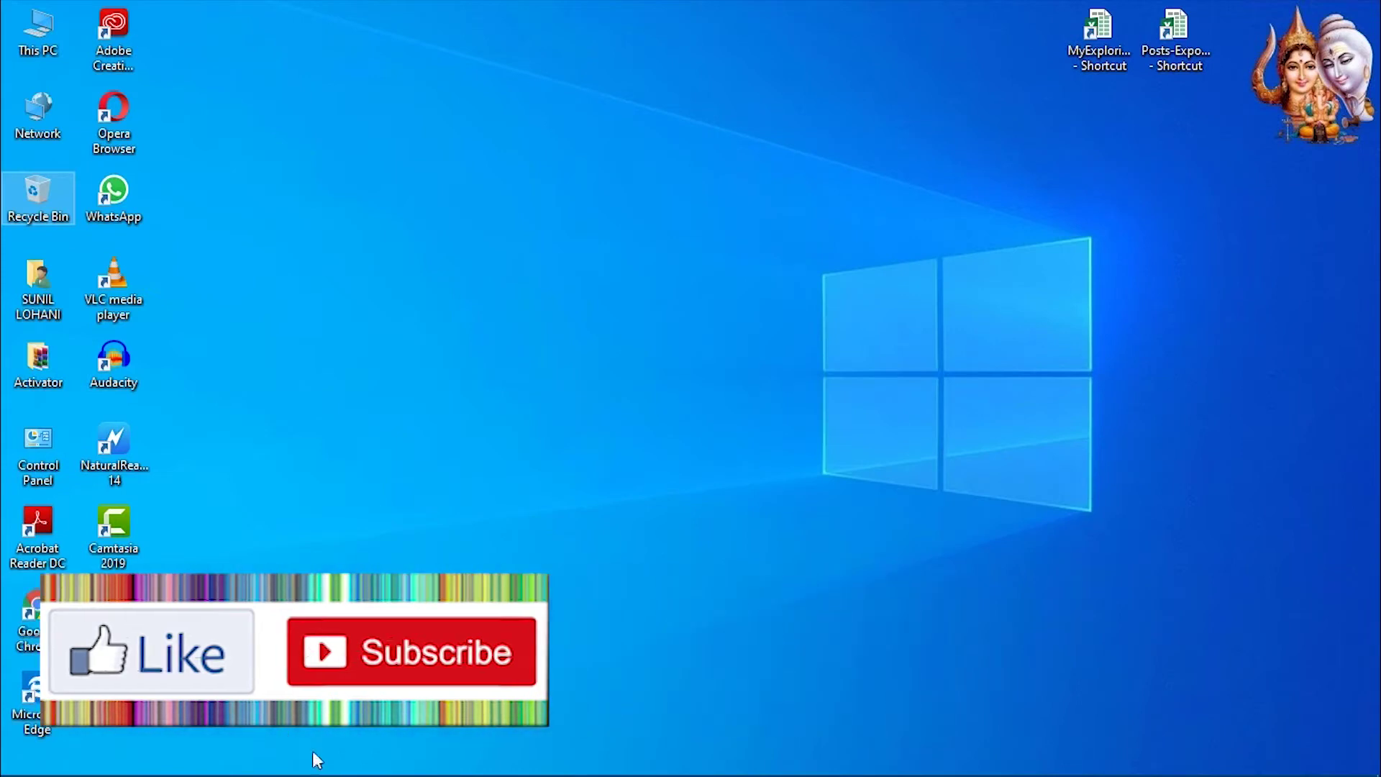
# Search Google for filehippo and open the CCleaner for PC Windows page on filehippo.com
pyautogui.moveTo(317, 758)
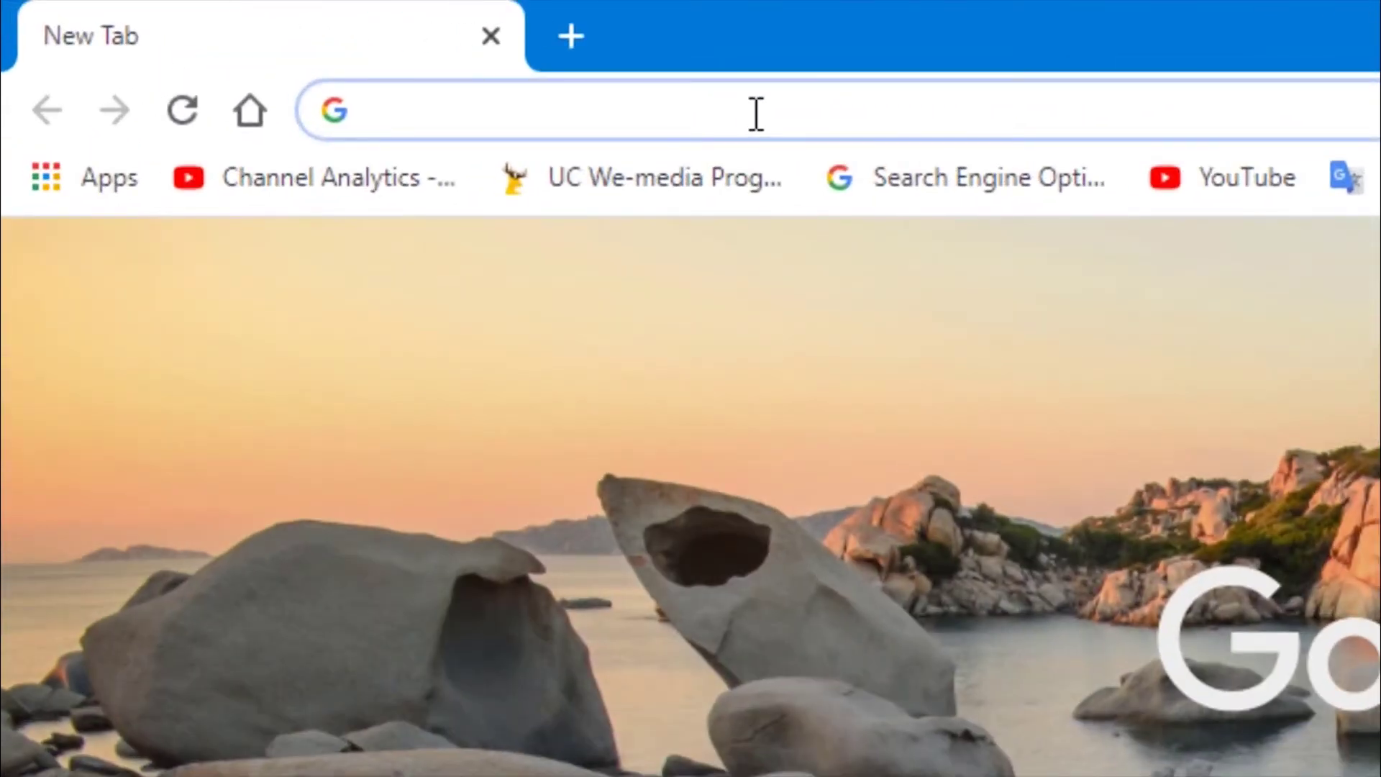
pyautogui.write('file')
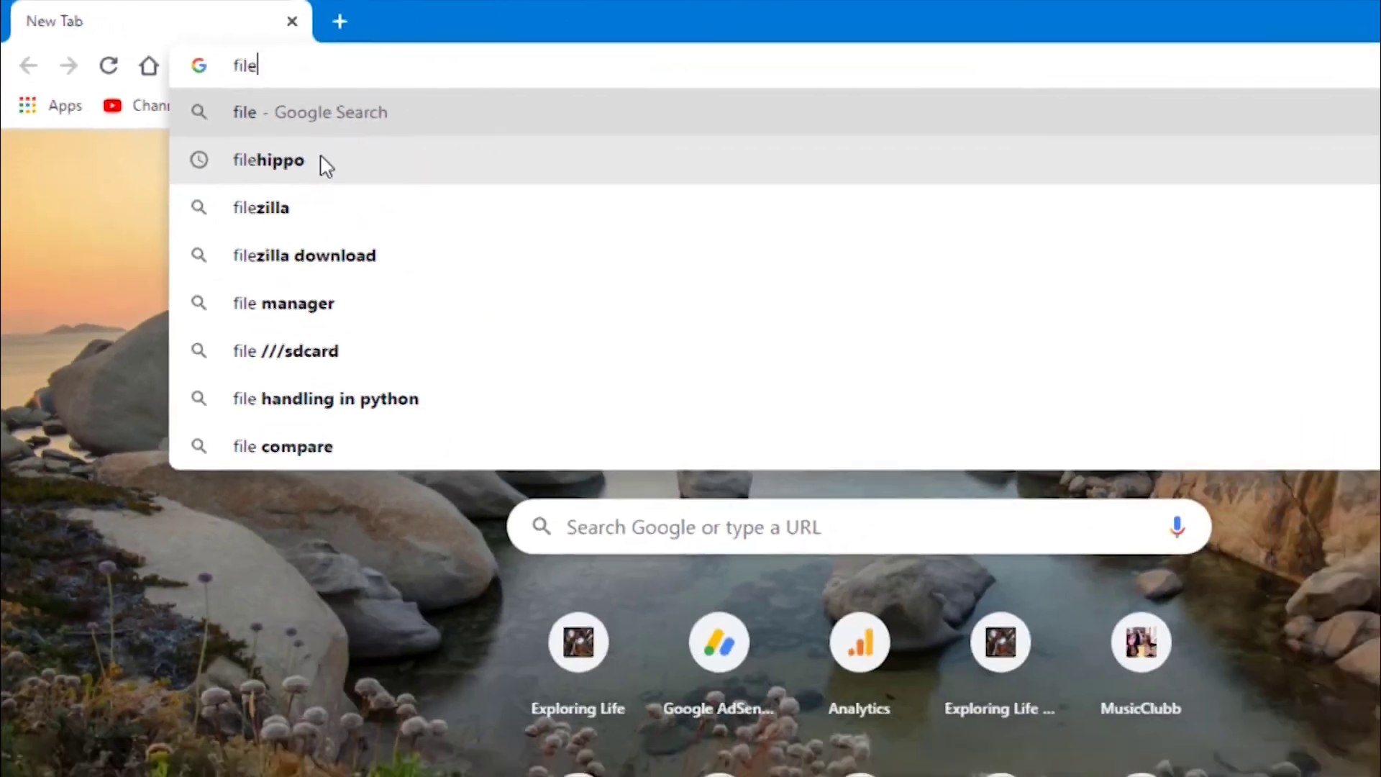
pyautogui.click(555, 272)
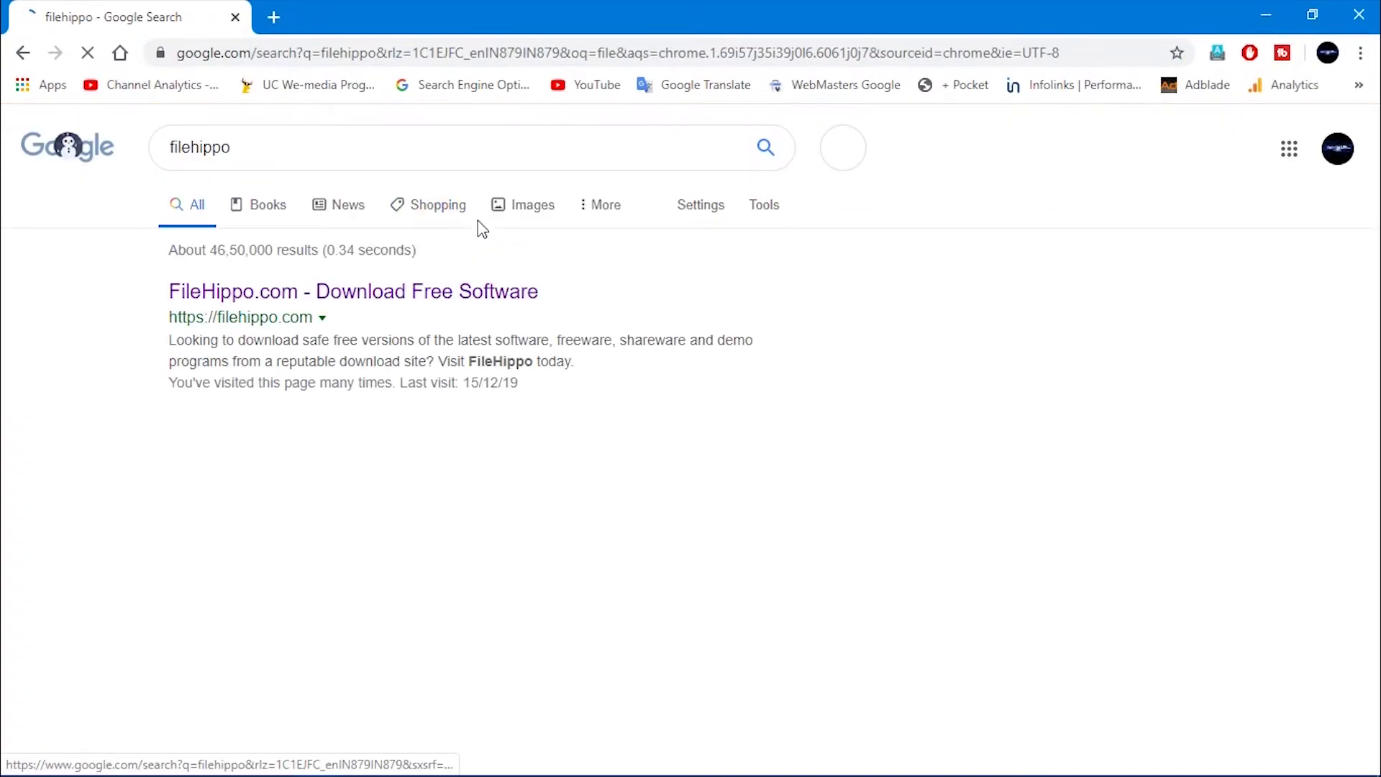
pyautogui.click(388, 306)
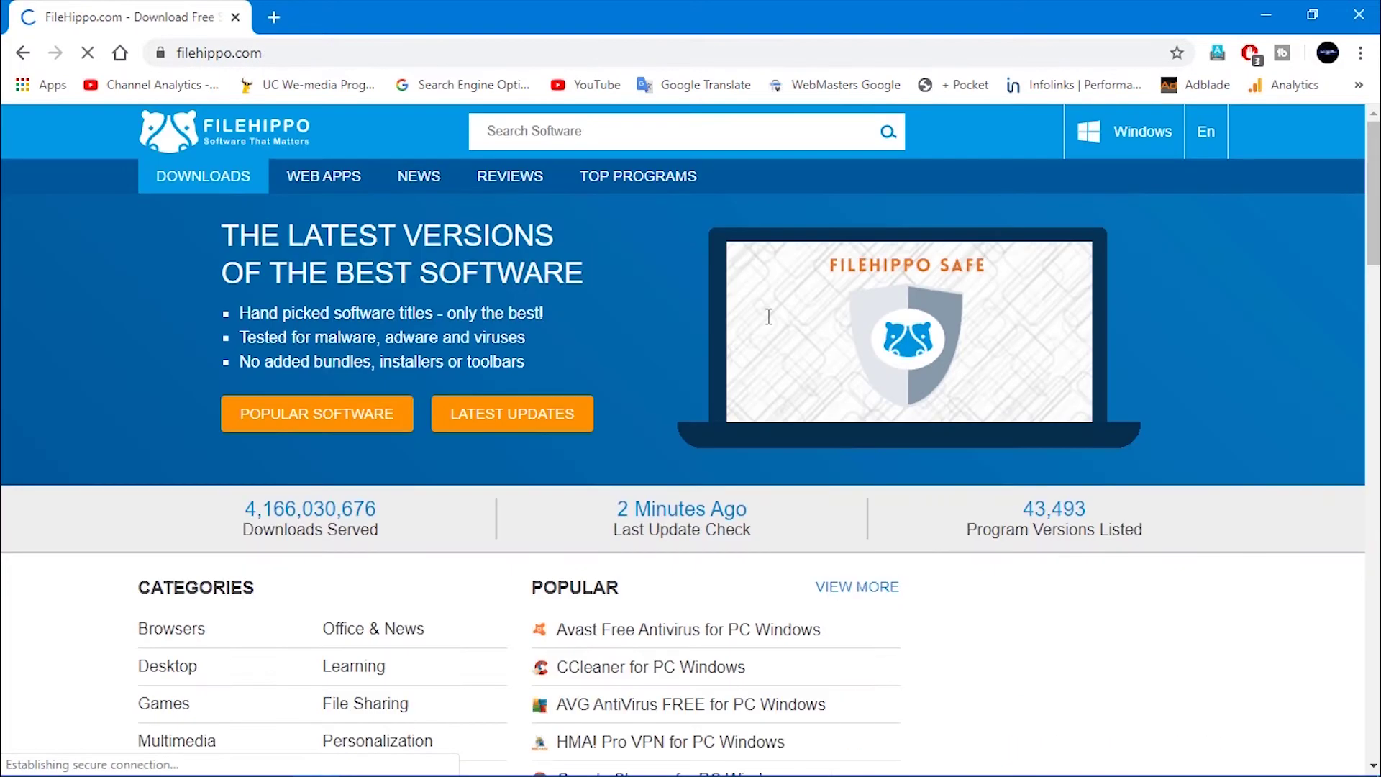
pyautogui.scroll(-5, 719, 324)
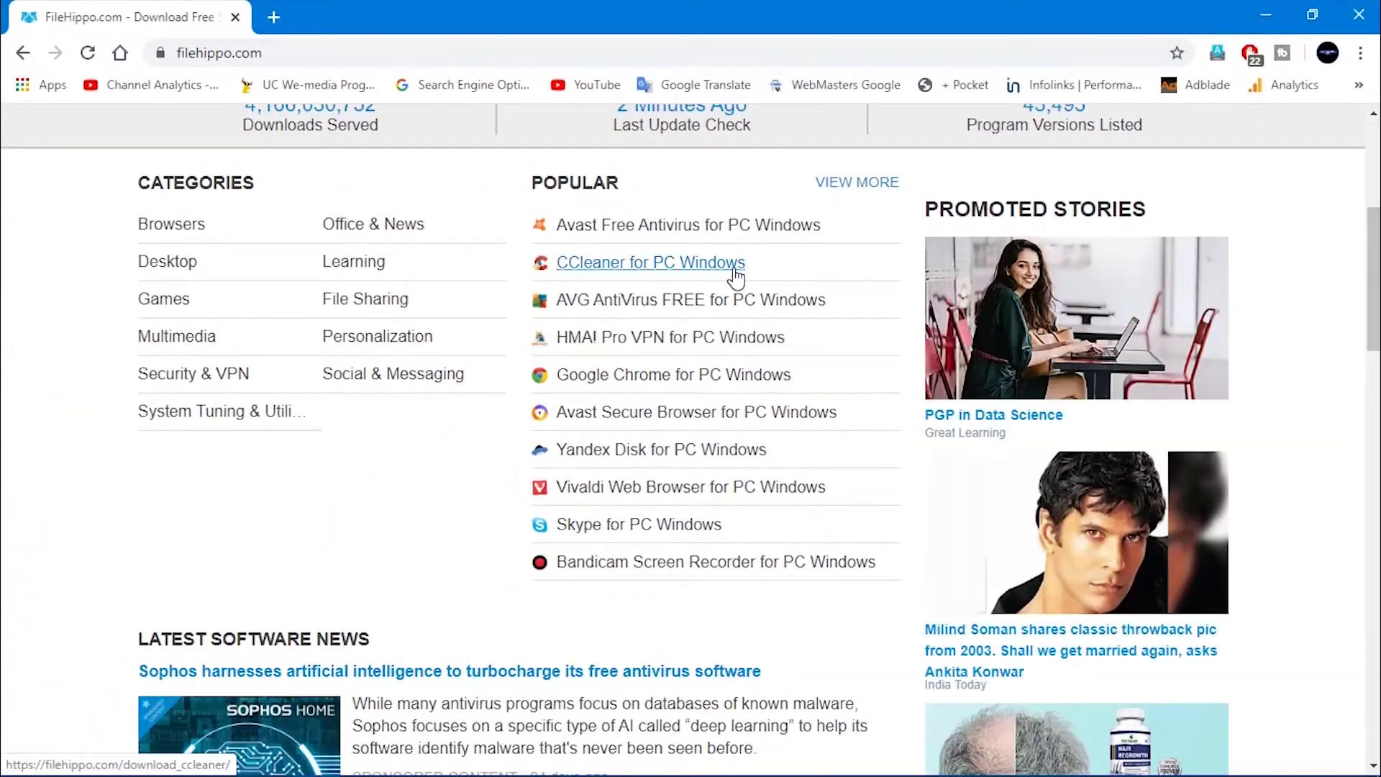
pyautogui.click(733, 263)
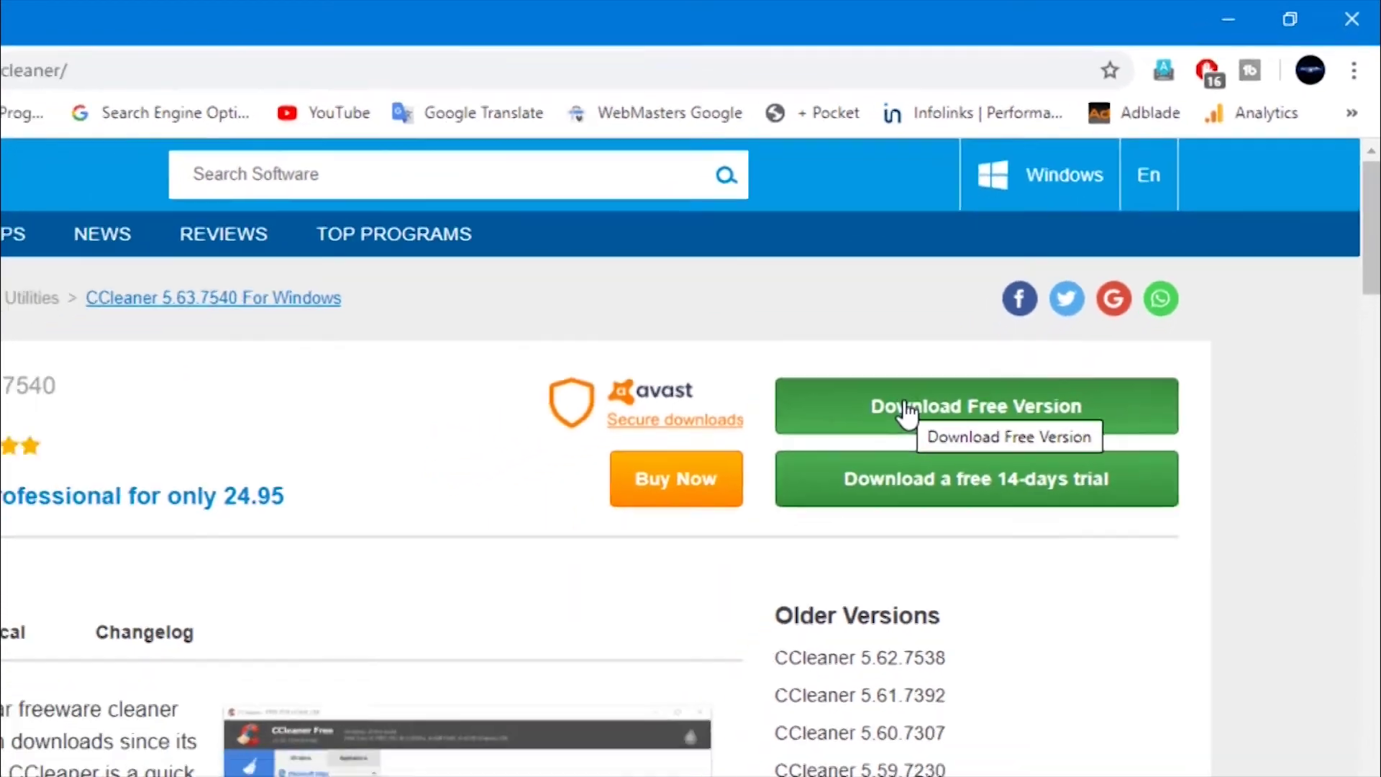
# Download the free CCleaner installer ccsetup563.exe and run it to start installing v5.63
pyautogui.click(833, 467)
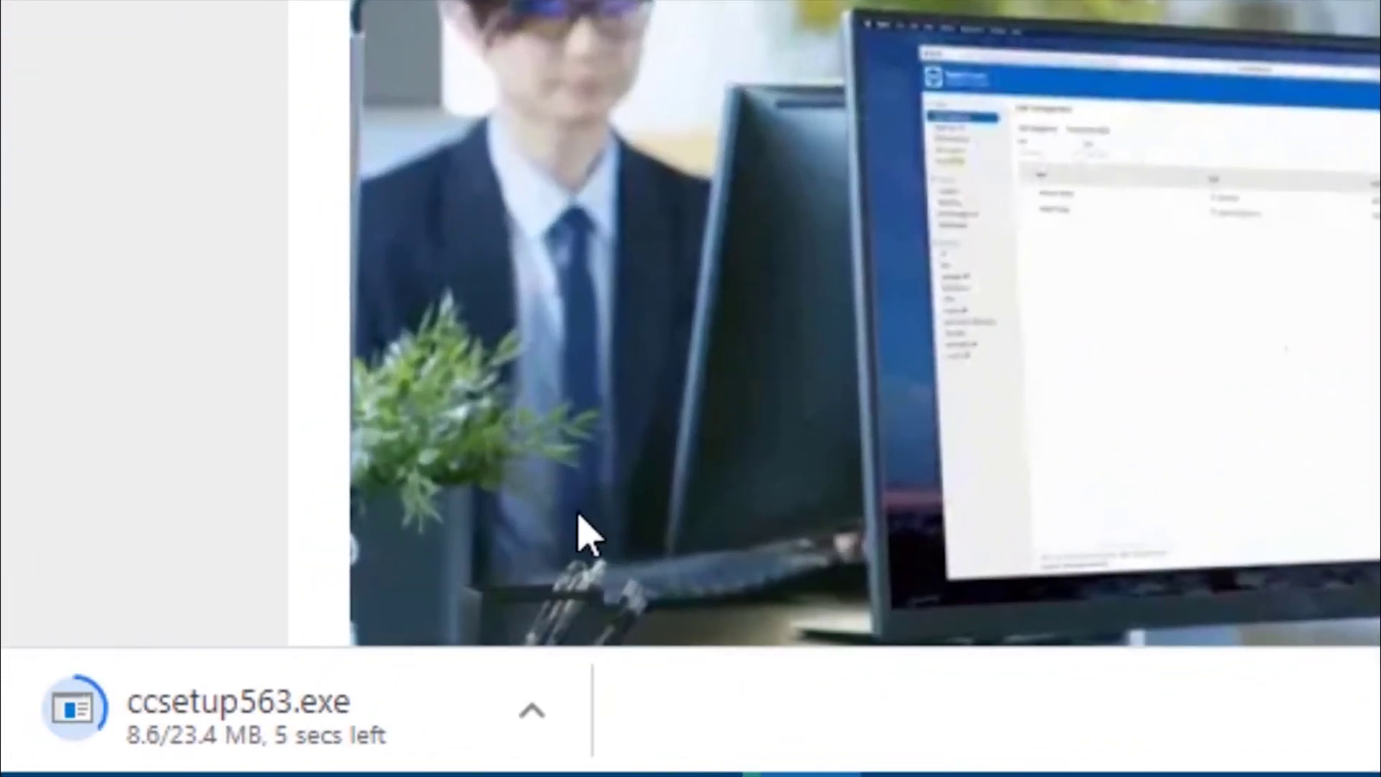
pyautogui.click(543, 719)
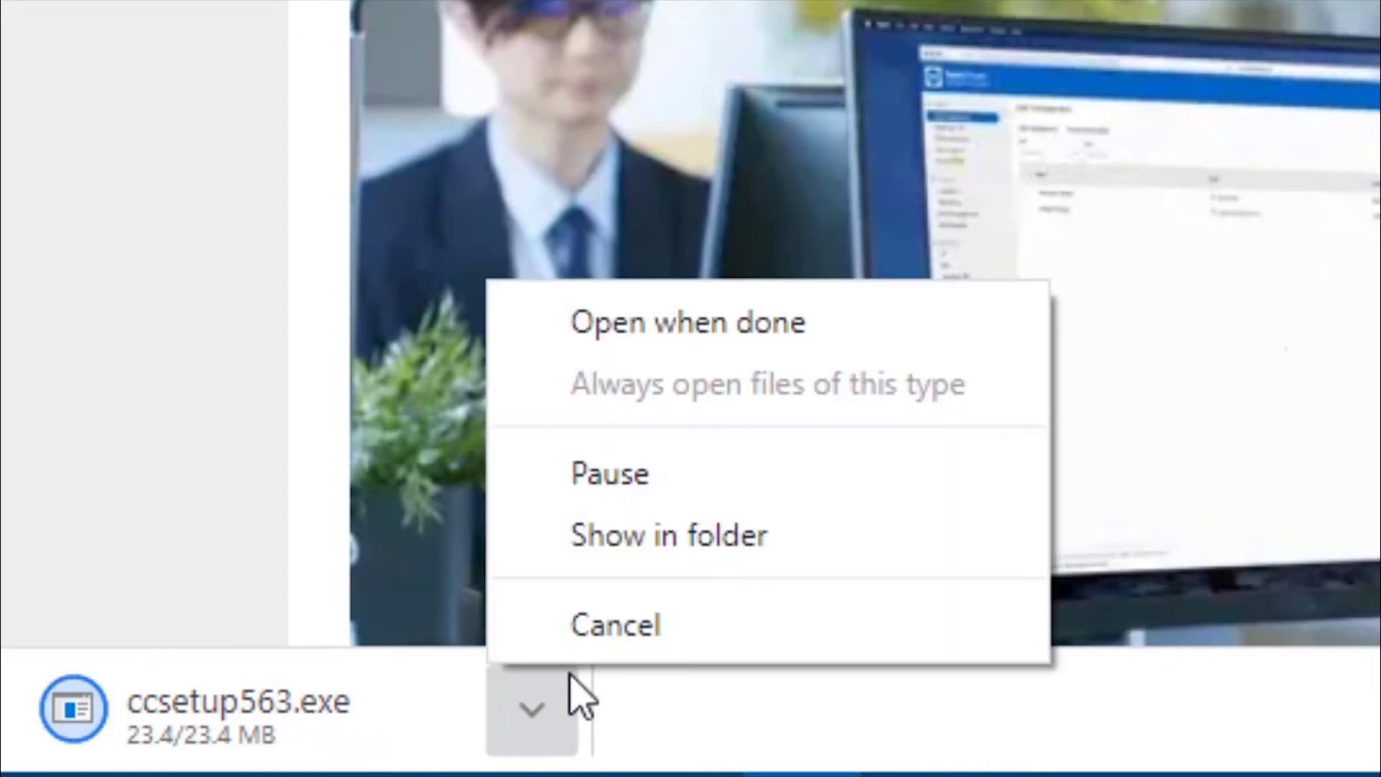
pyautogui.click(706, 333)
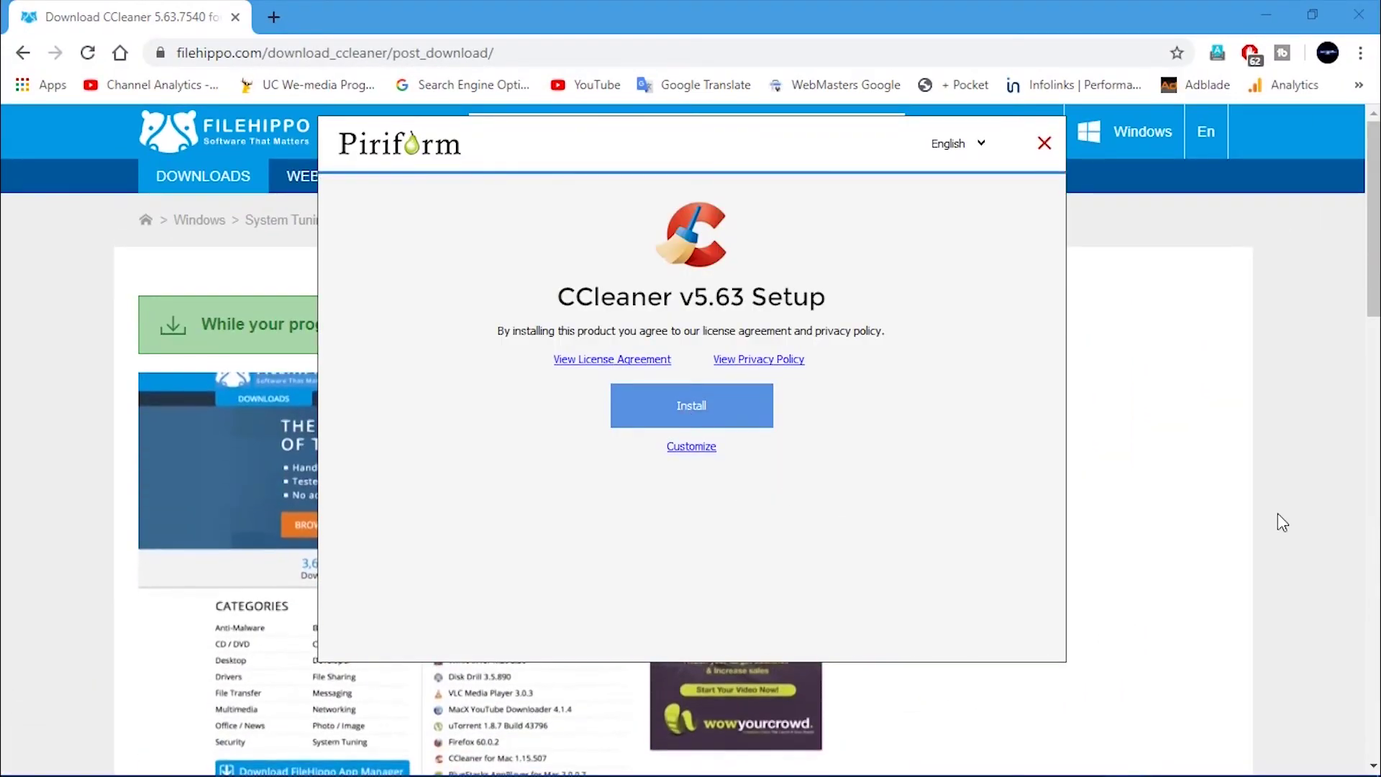
pyautogui.press('Return')
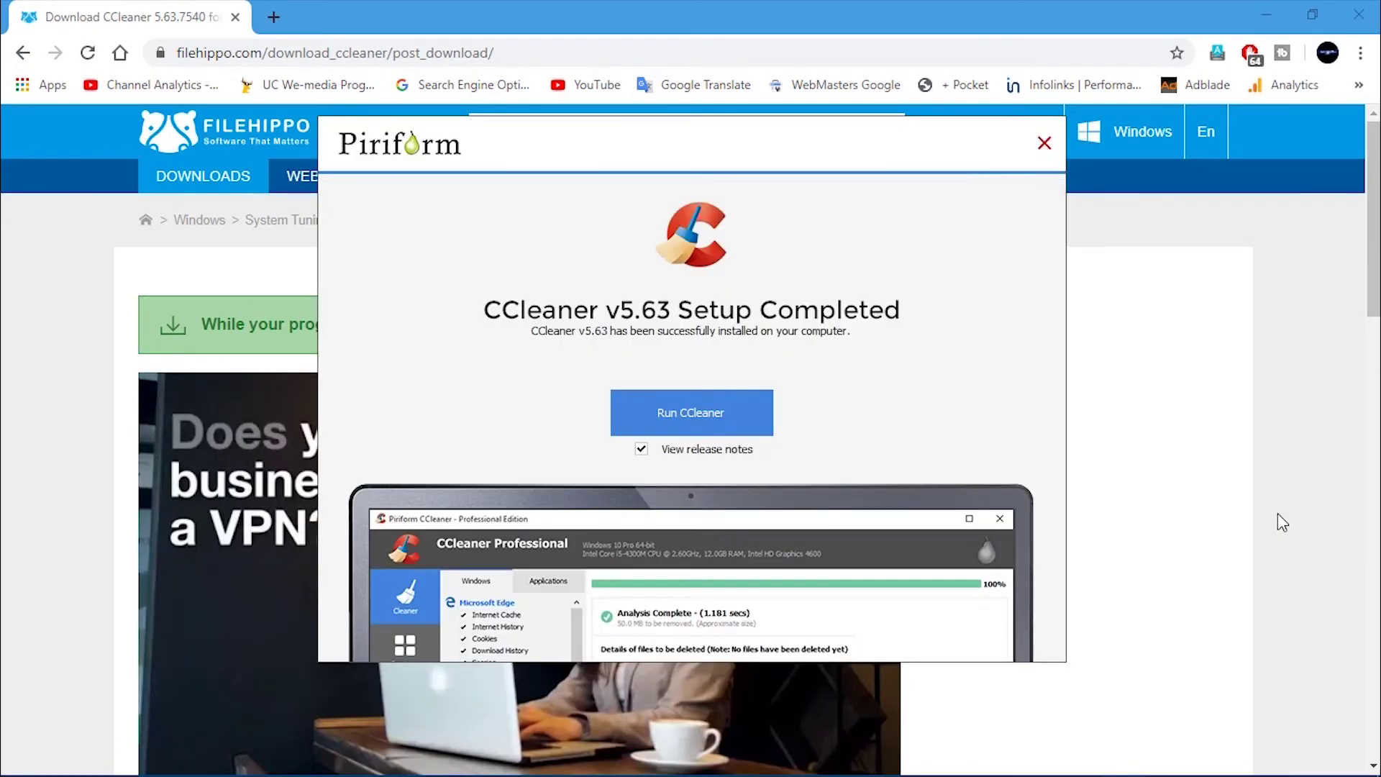
# Launch CCleaner Free v5.63 from the Setup Completed screen
pyautogui.click(715, 407)
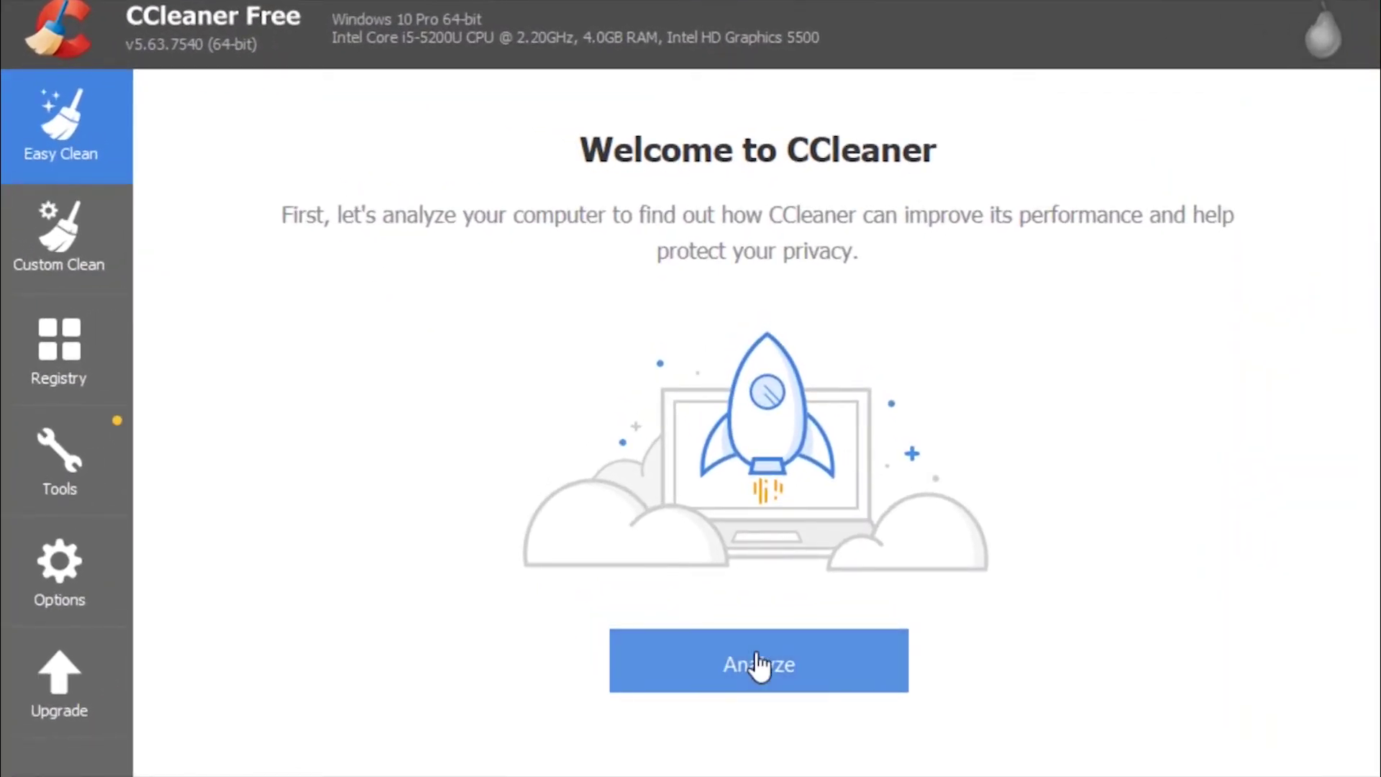
# Run Easy Clean to analyze and clean all 645 trackers and 2183 MB of junk, then close CCleaner
pyautogui.click(759, 665)
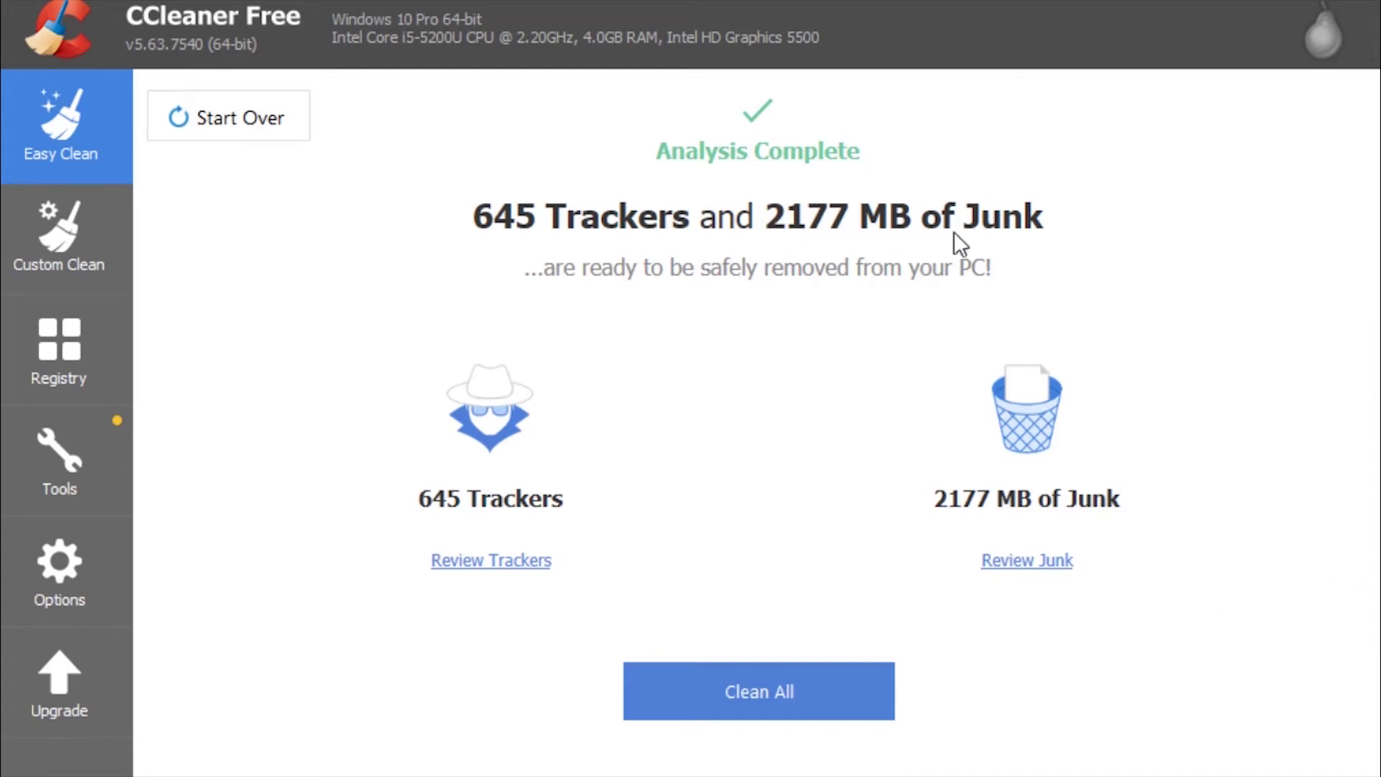
pyautogui.click(762, 707)
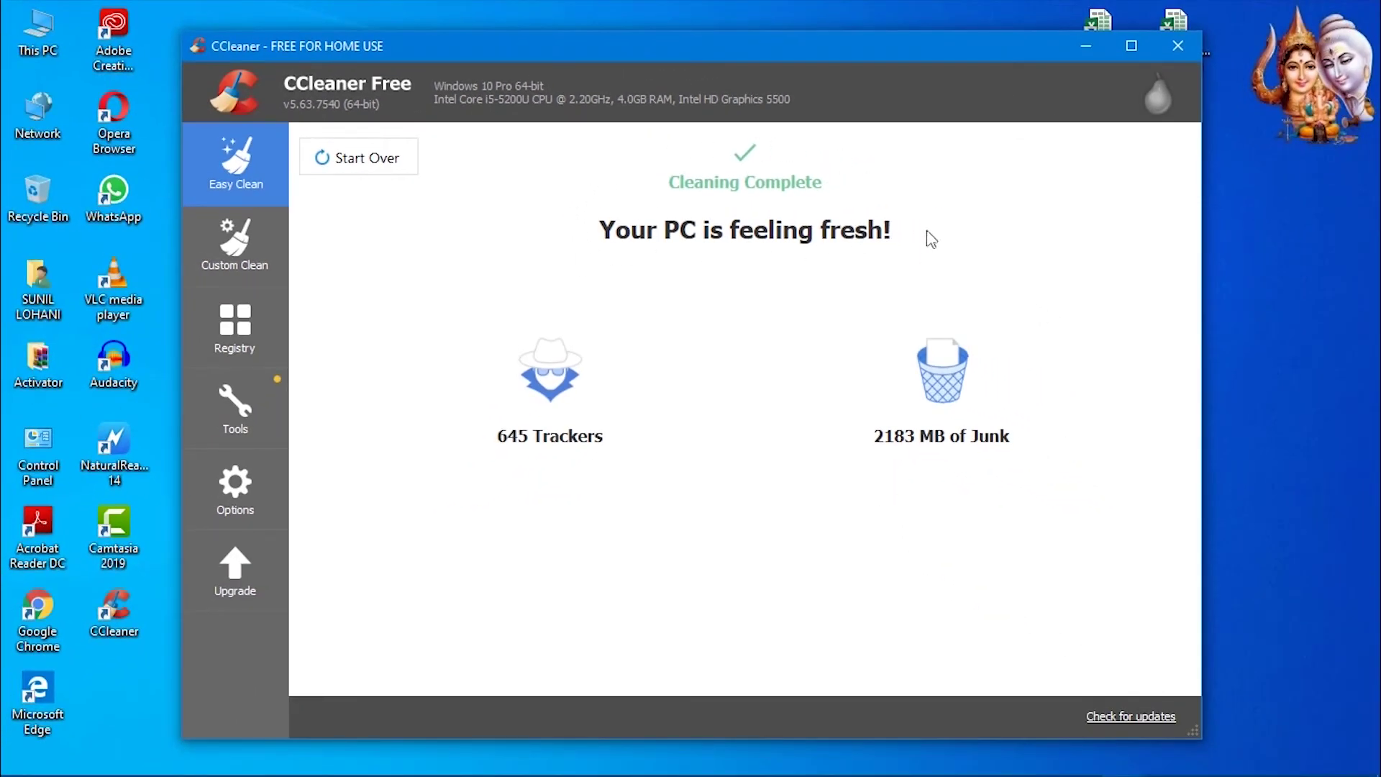
pyautogui.click(1184, 53)
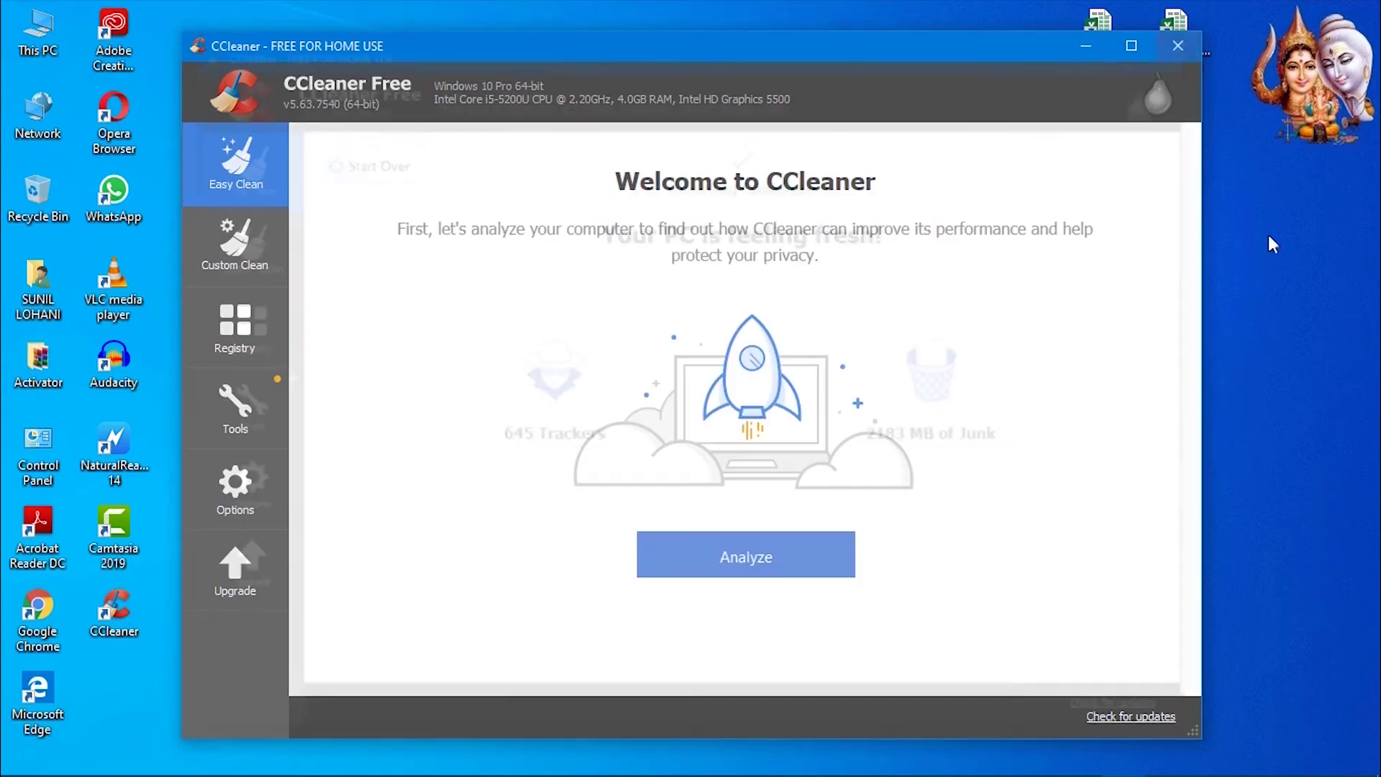
pyautogui.click(1177, 48)
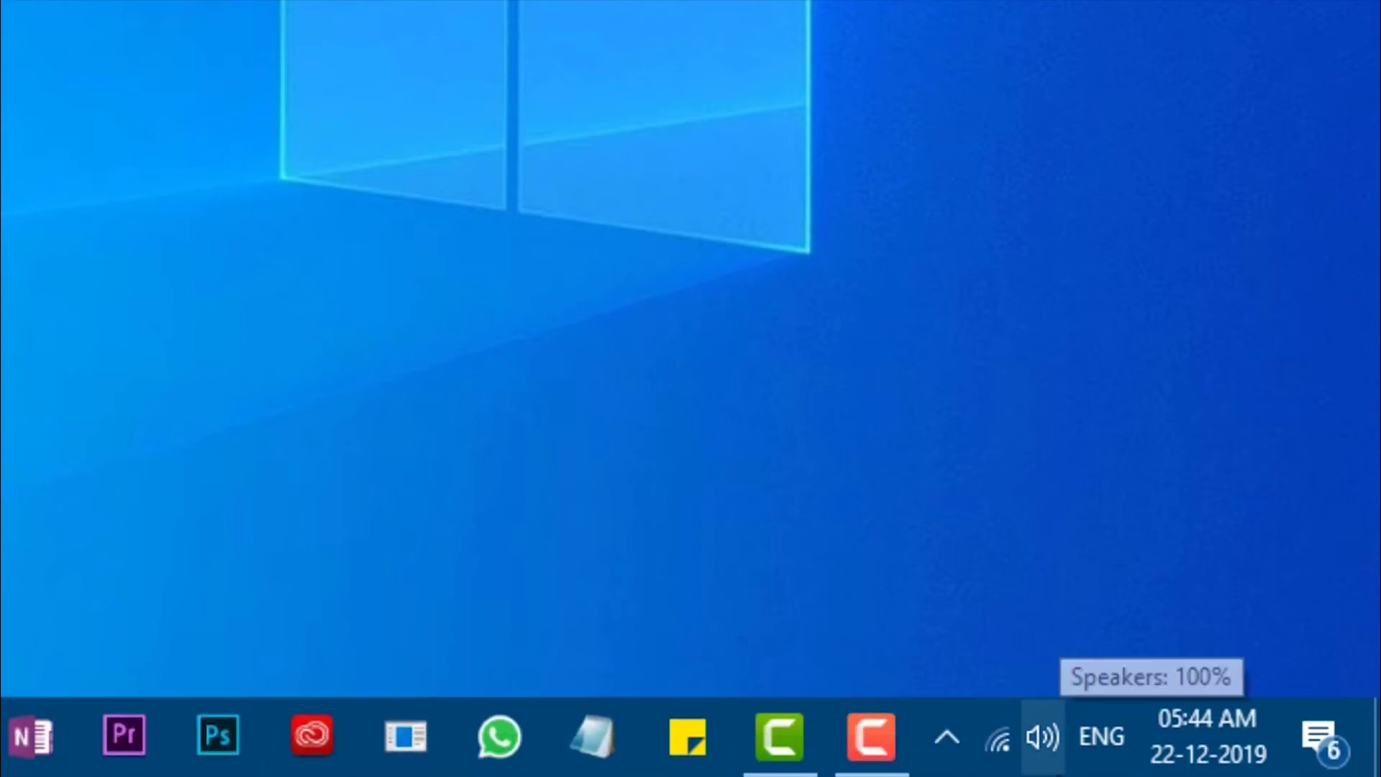
# Exit CCleaner from its icon in the hidden system-tray area
pyautogui.click(950, 739)
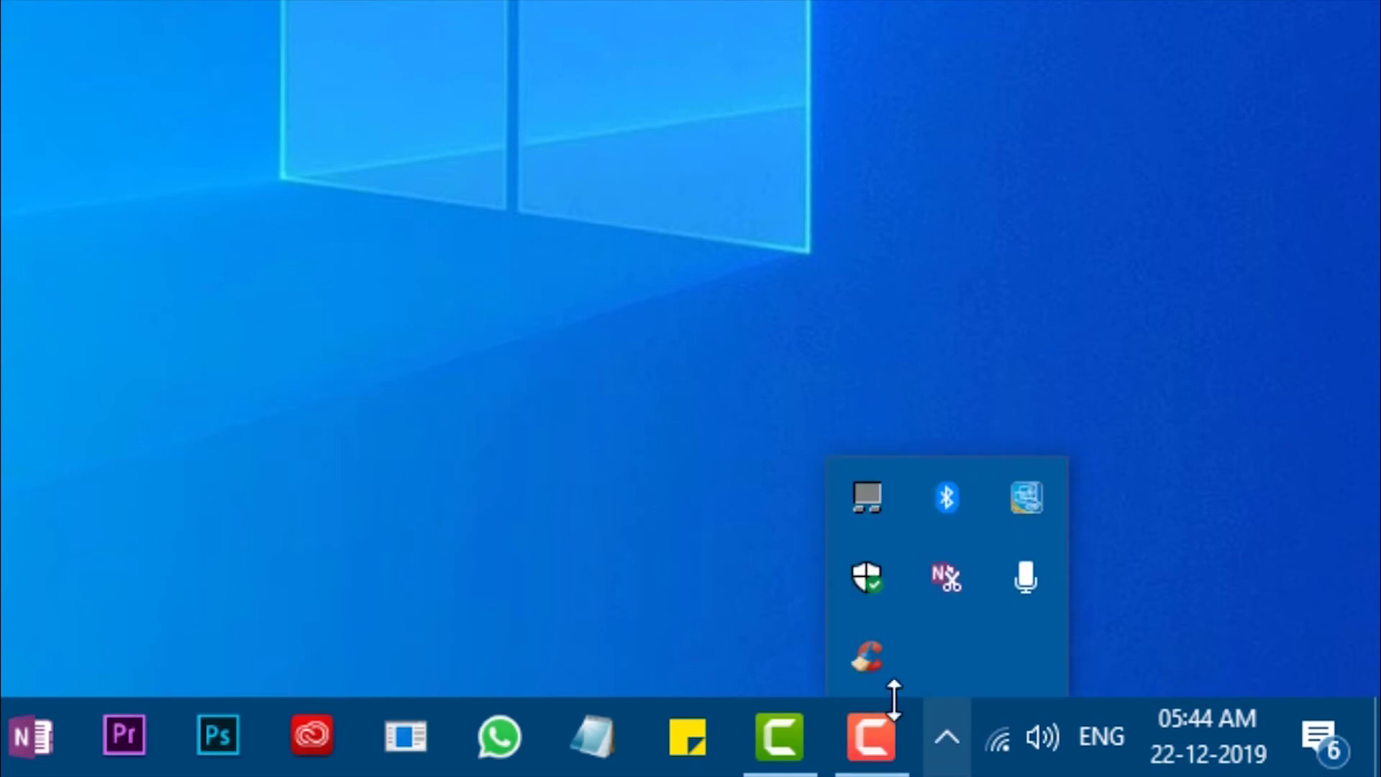
pyautogui.rightClick(869, 669)
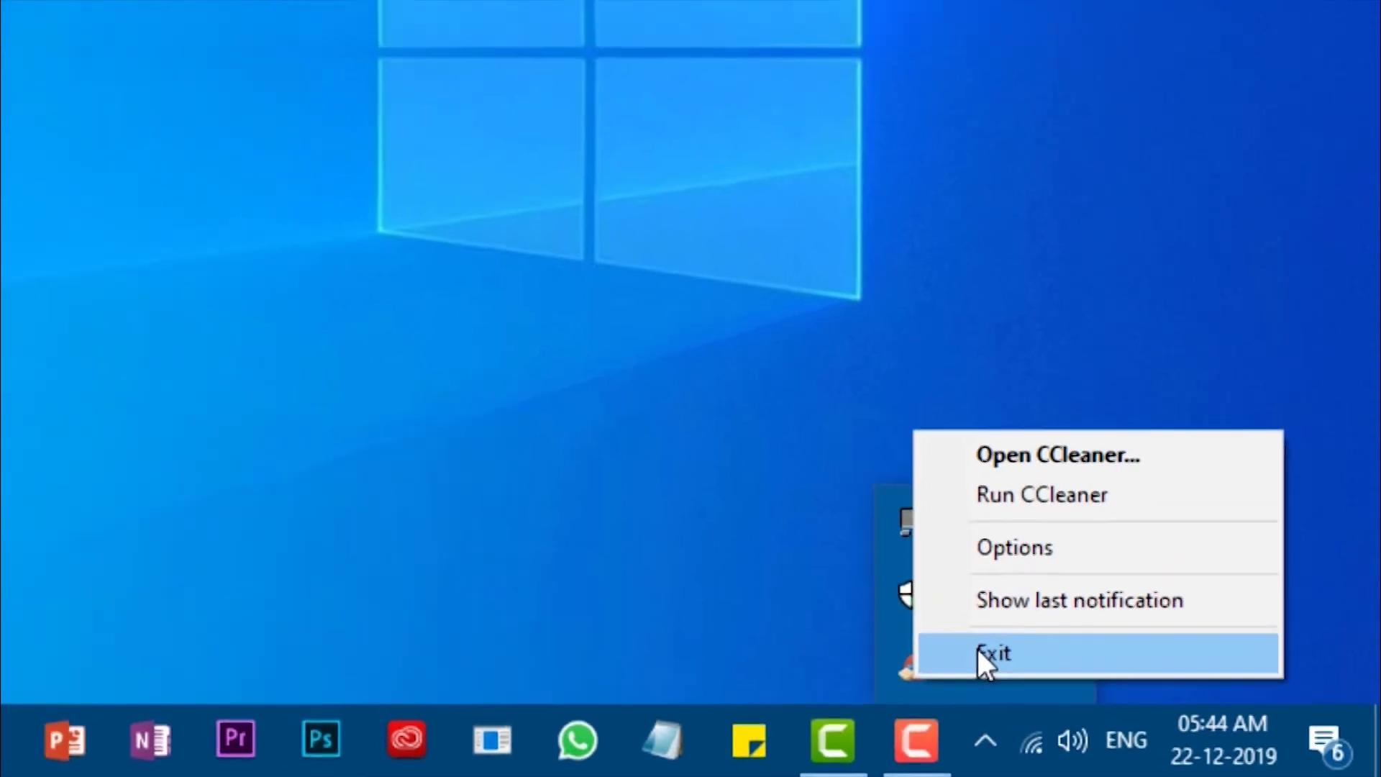
pyautogui.click(978, 651)
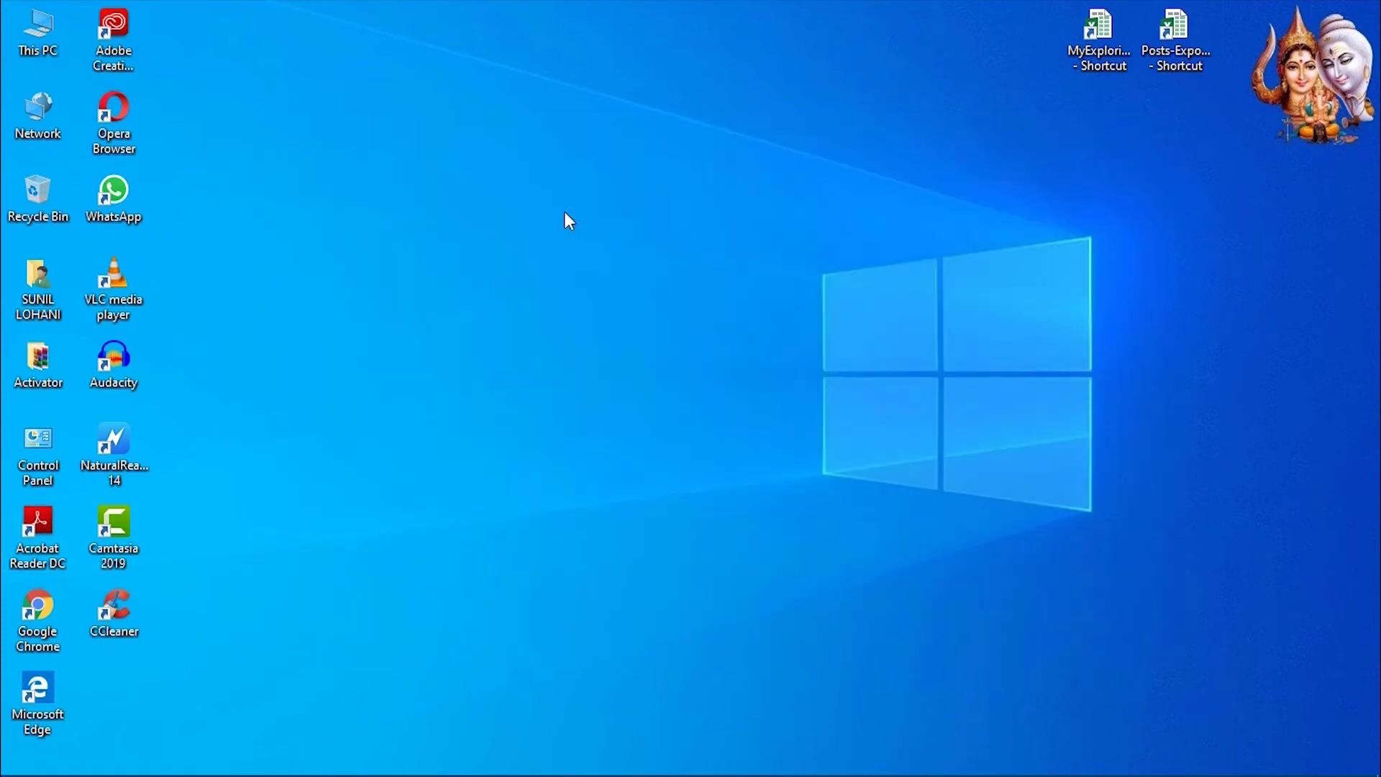
# Turn Storage Sense on in Settings > Storage and open its configuration page
pyautogui.rightClick(565, 213)
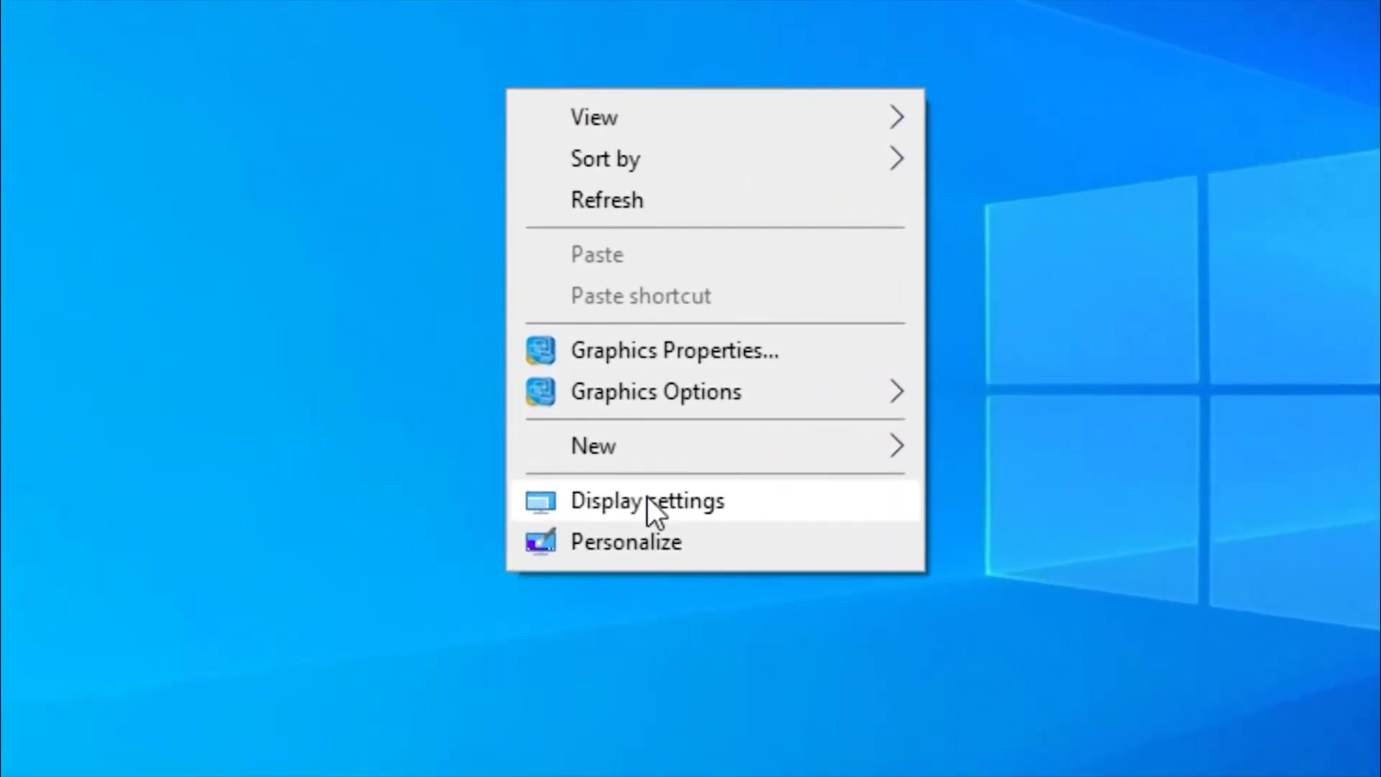
pyautogui.click(648, 497)
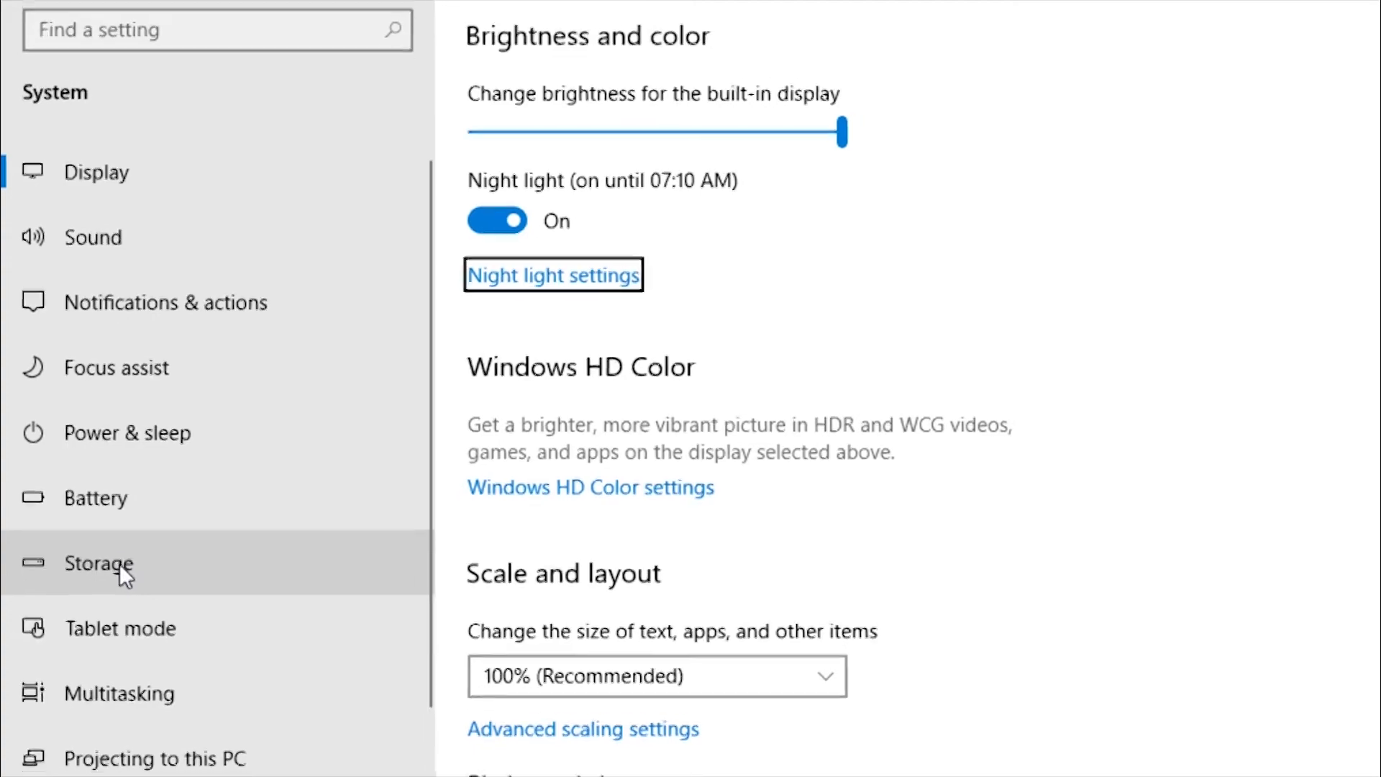
pyautogui.click(121, 567)
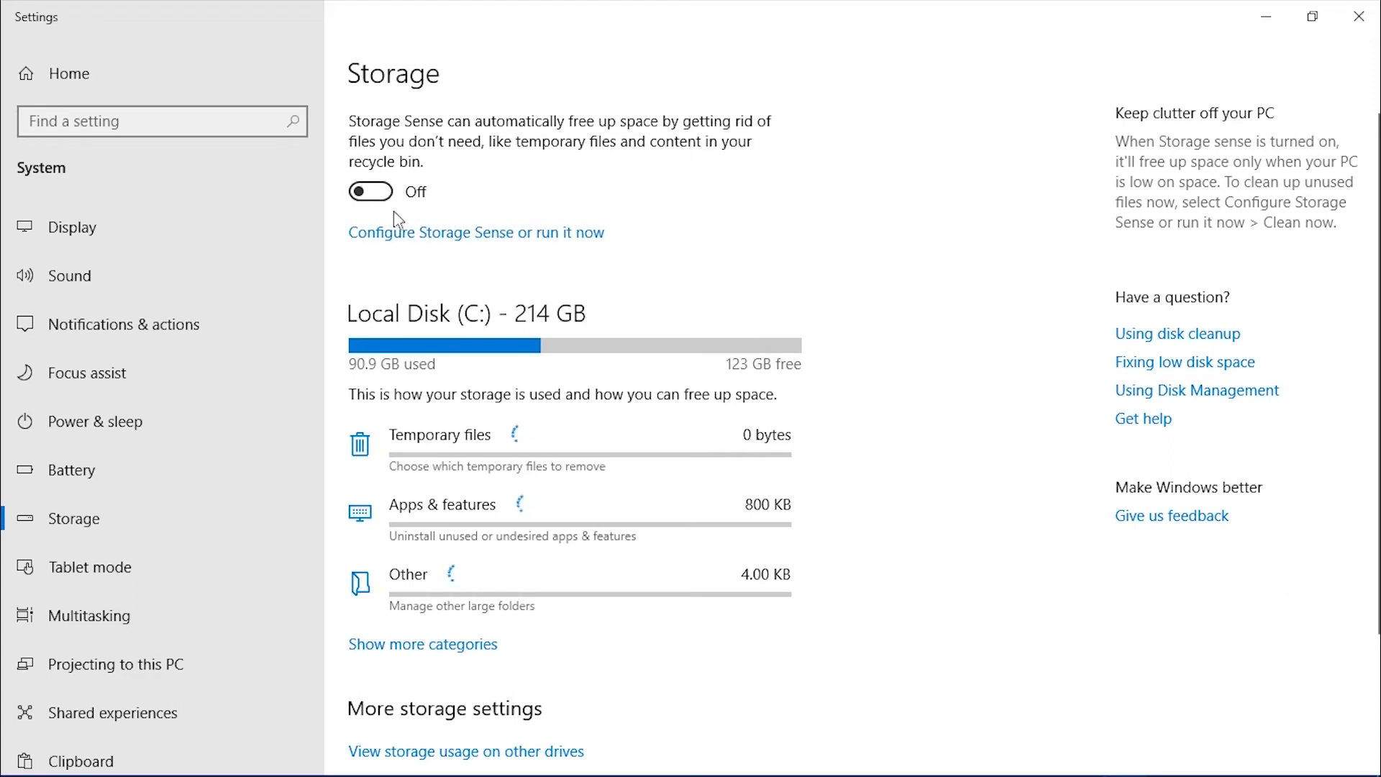
pyautogui.click(383, 195)
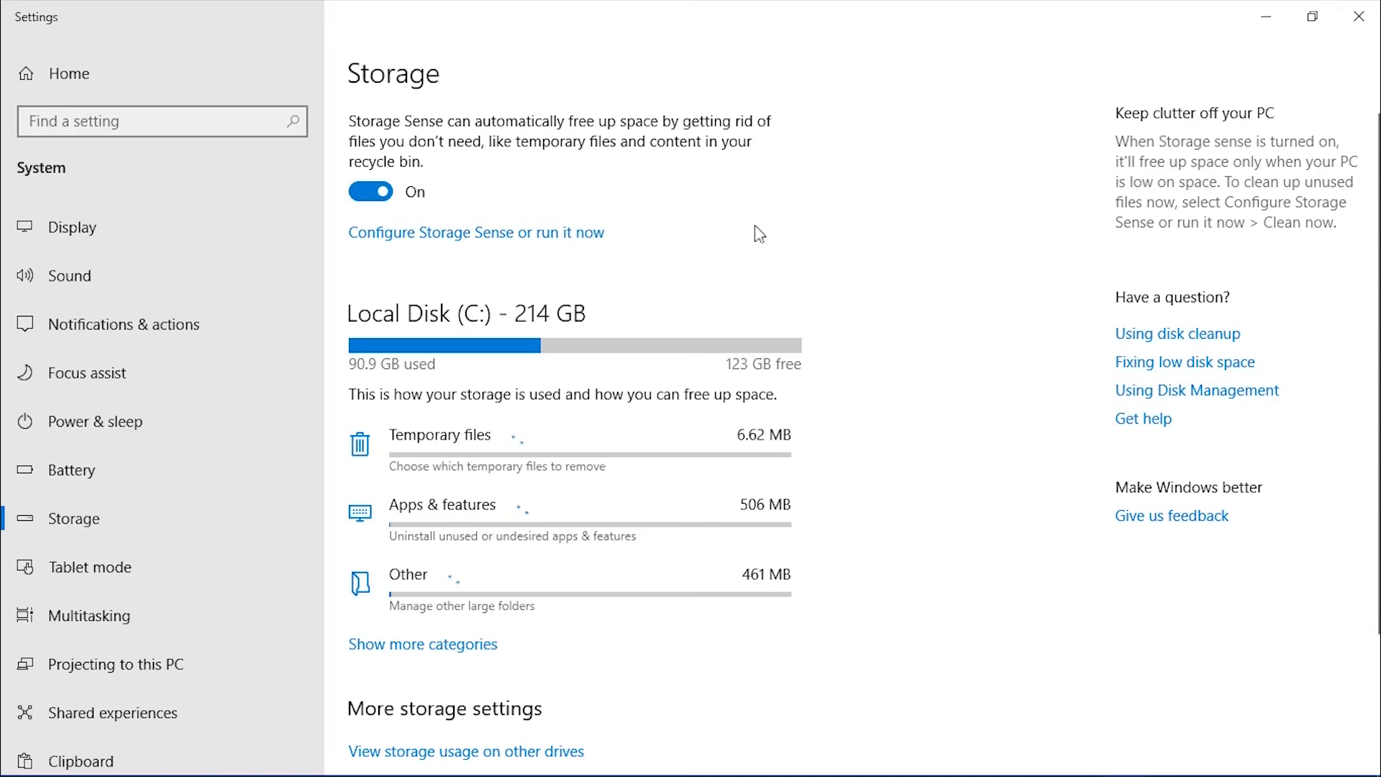
pyautogui.click(473, 243)
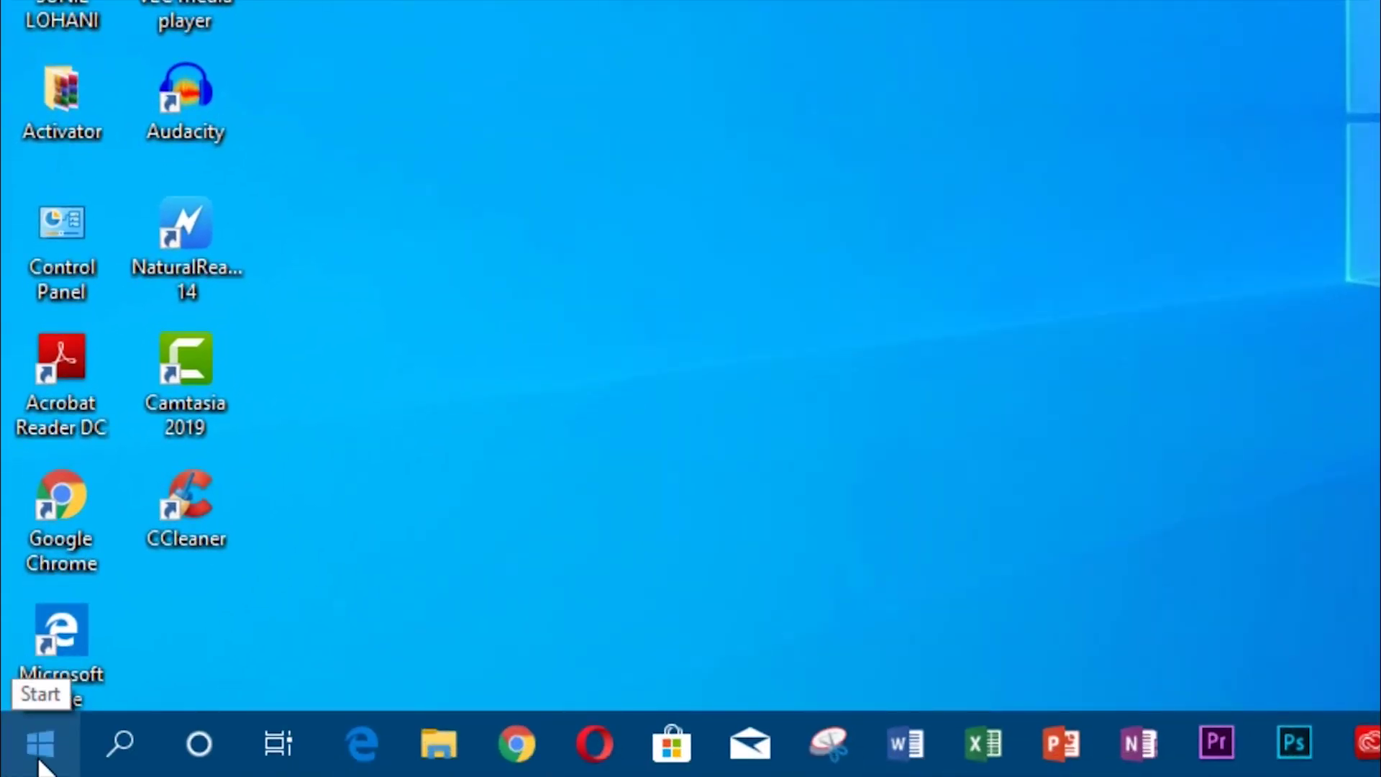
pyautogui.rightClick(40, 762)
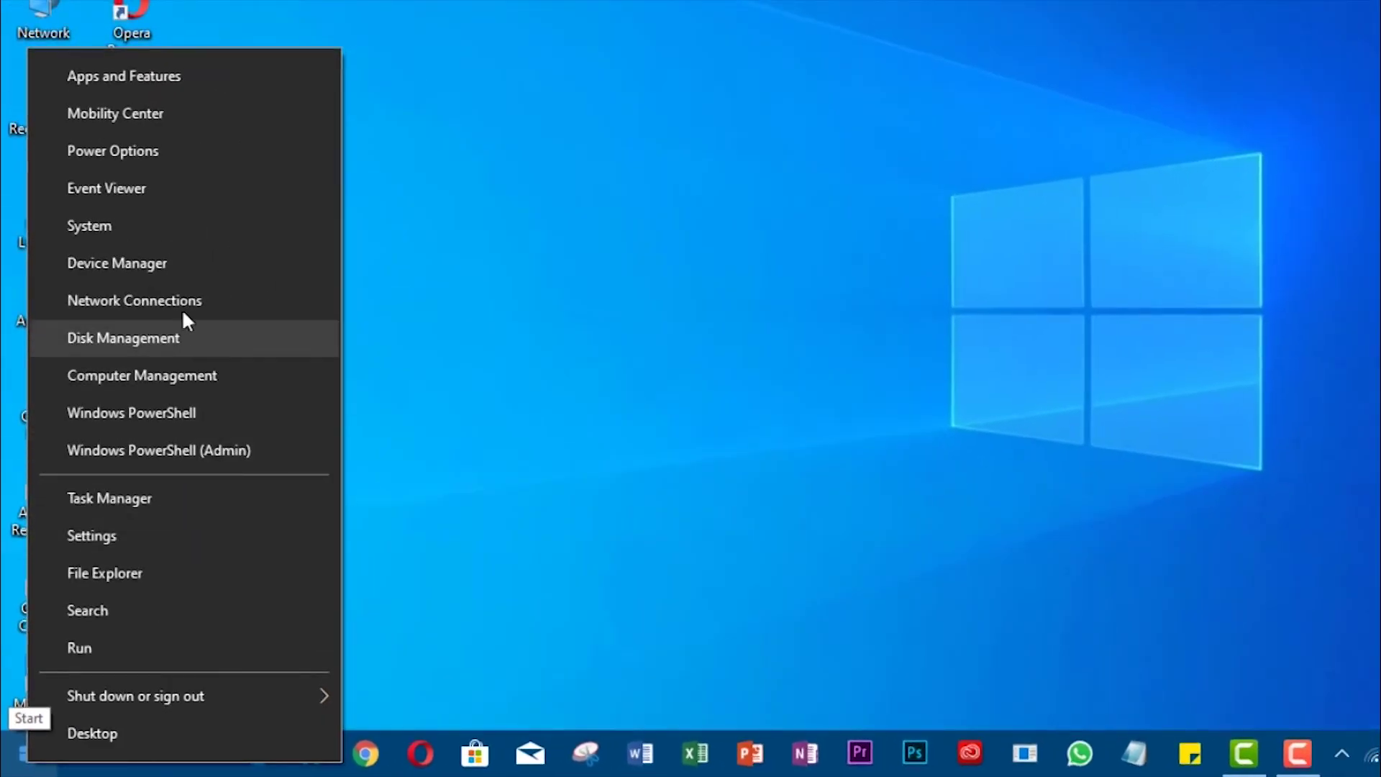
pyautogui.click(215, 153)
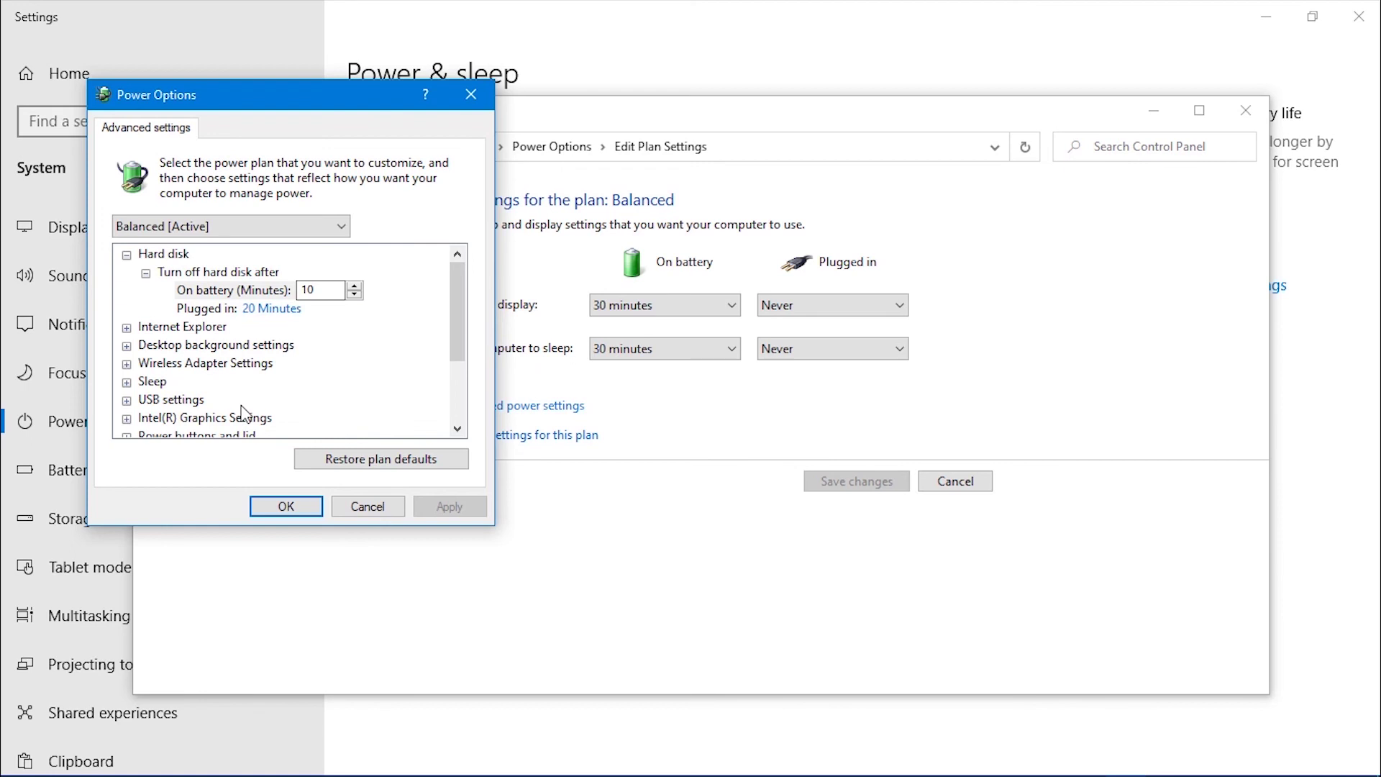
pyautogui.scroll(-2, 244, 413)
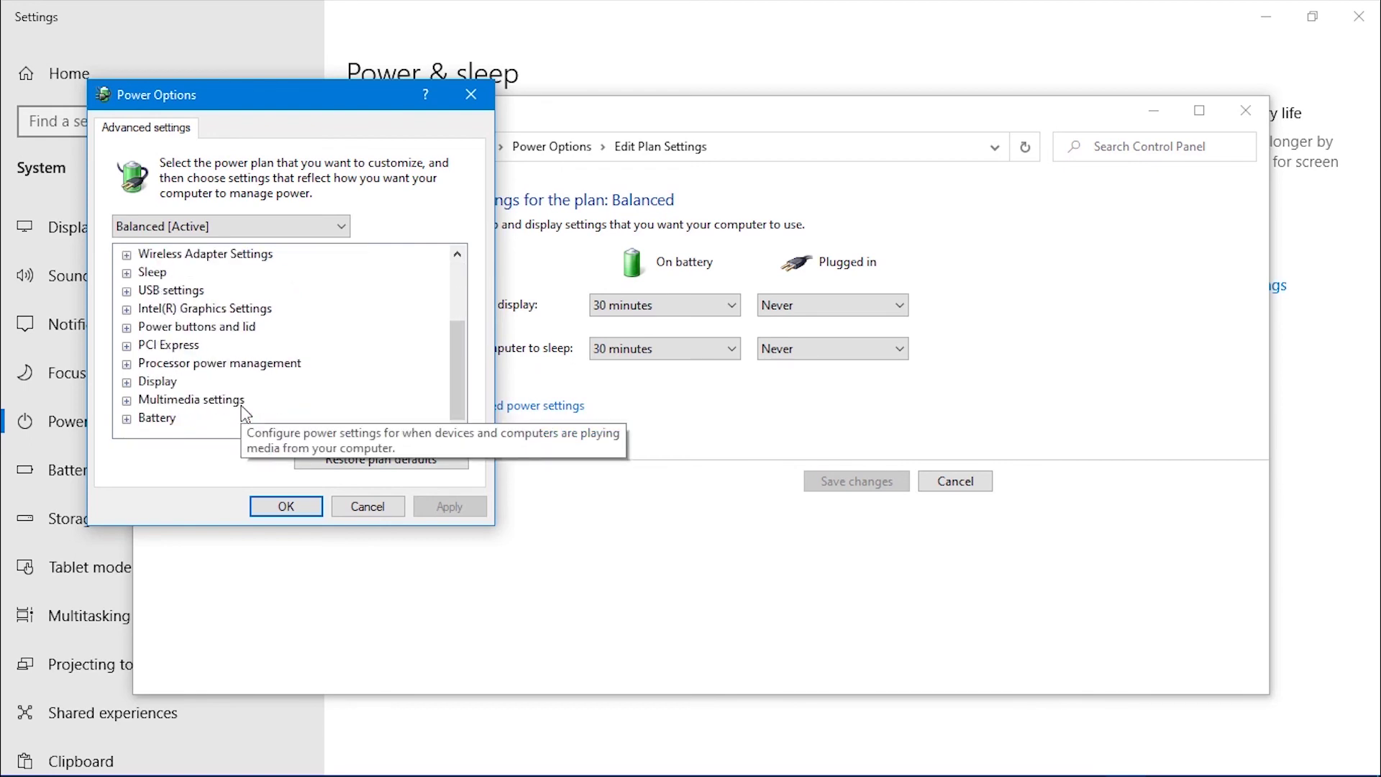
pyautogui.click(286, 506)
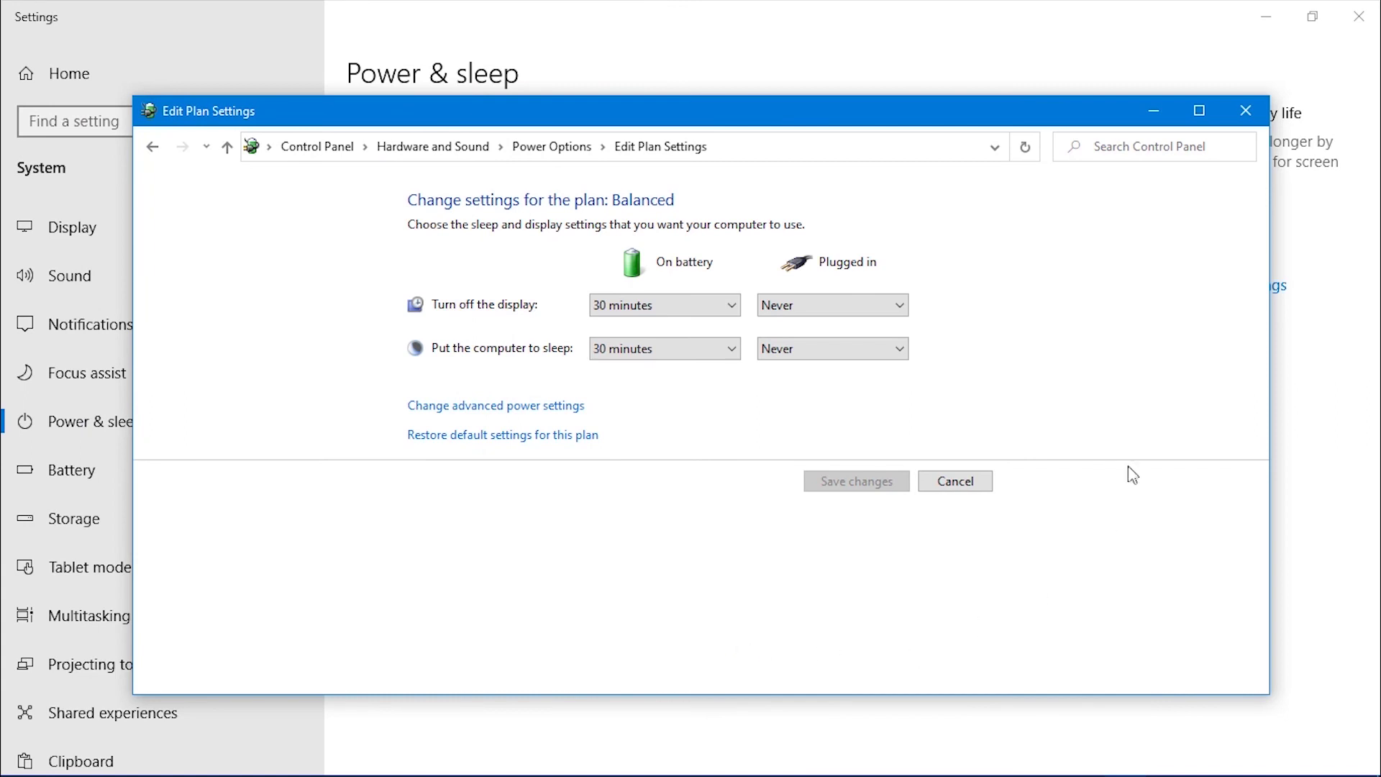
pyautogui.click(1246, 113)
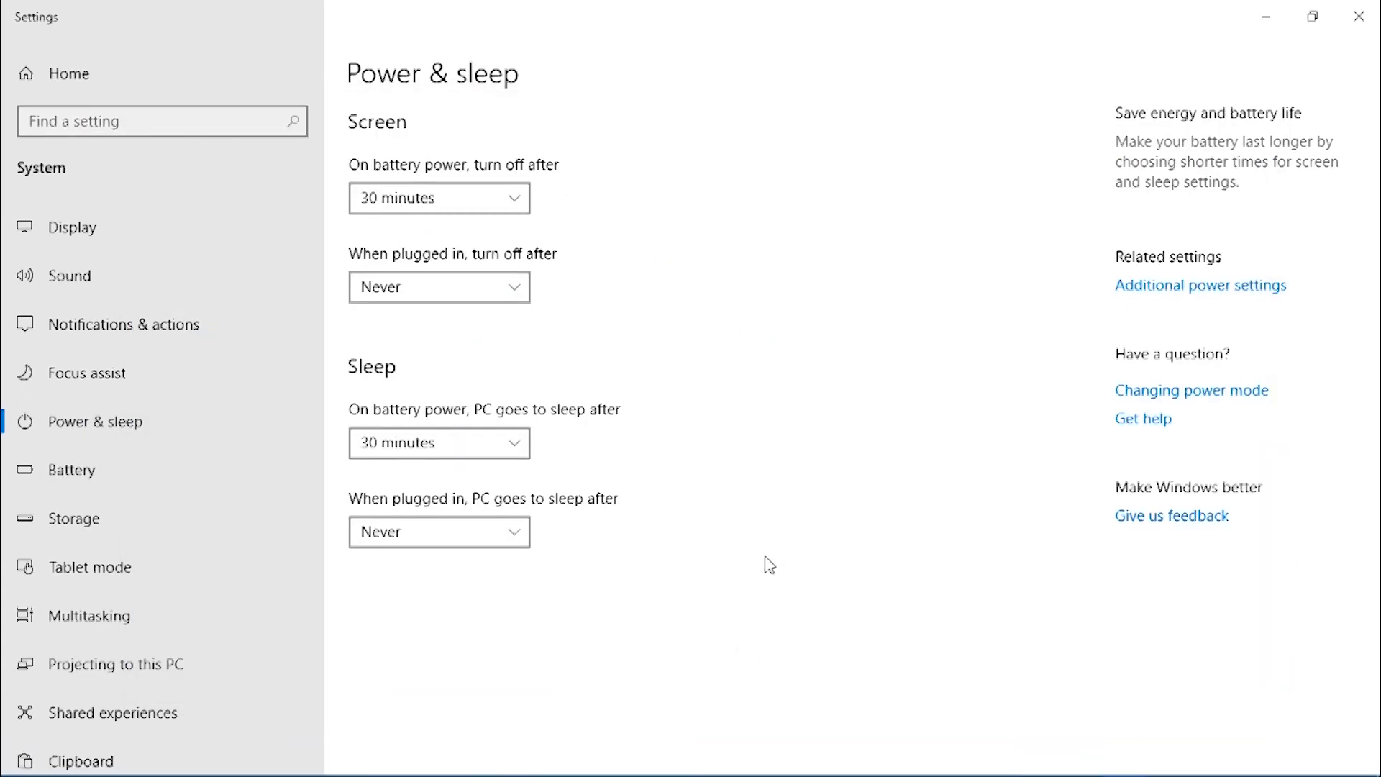
pyautogui.click(1359, 17)
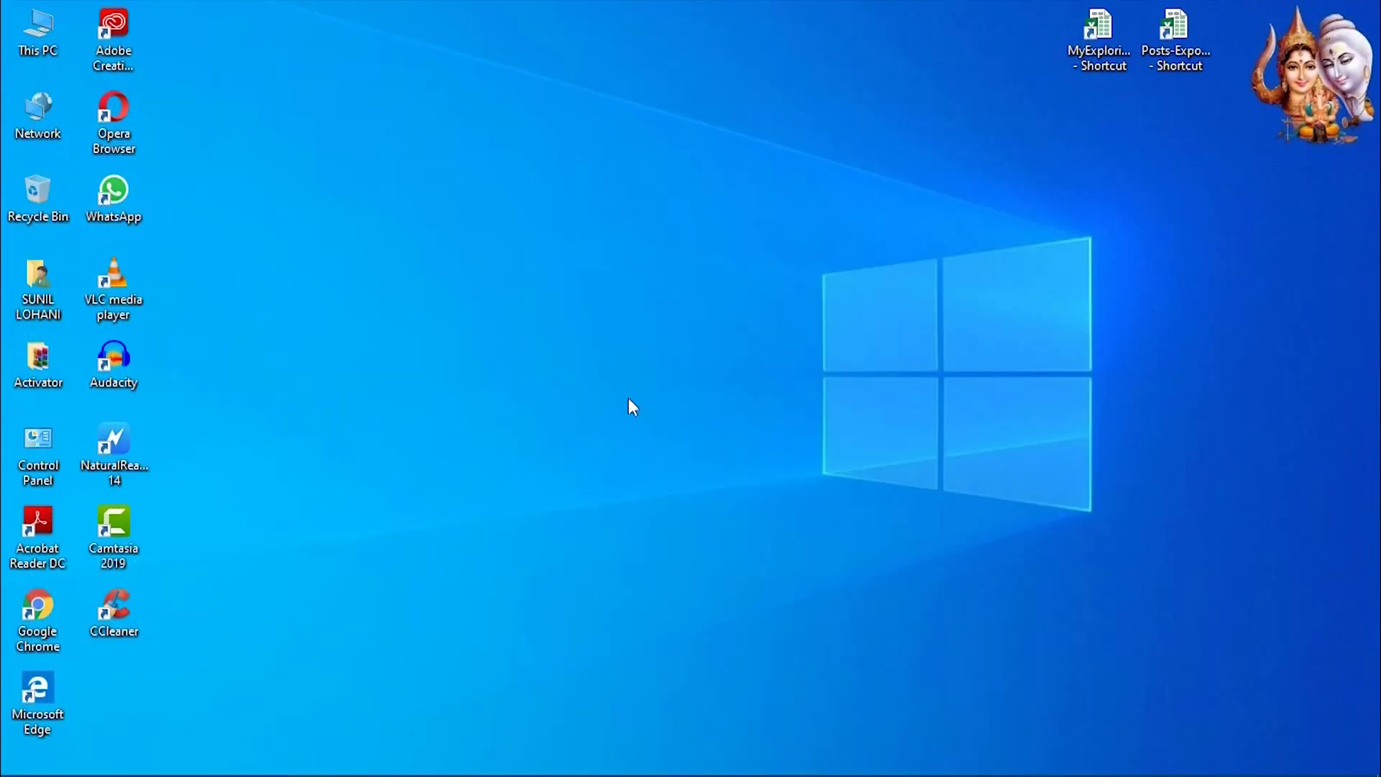